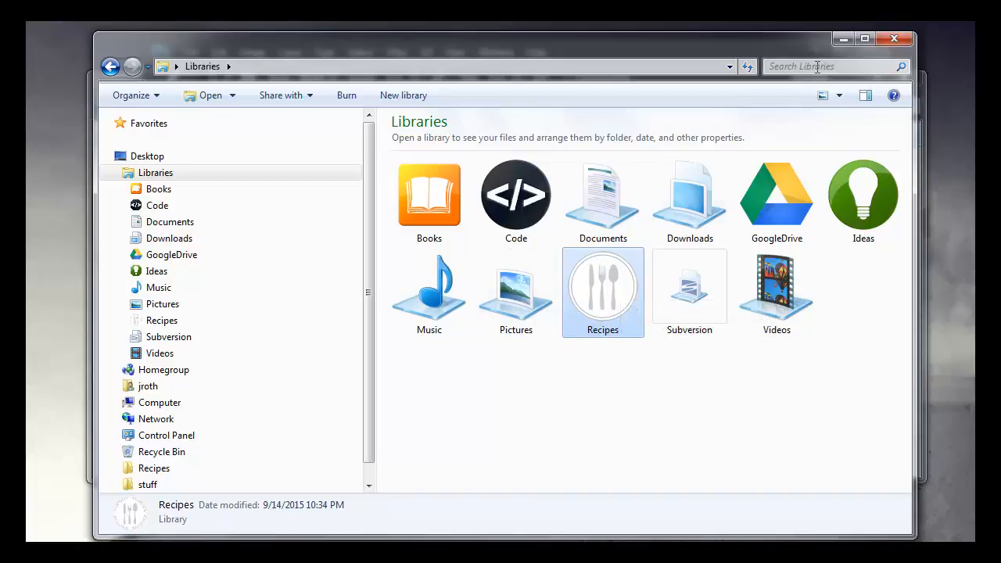
Switch from the Libraries window to Photoshop, show IdeaIcon.psd and expand its layer group Group 2
click(844, 38)
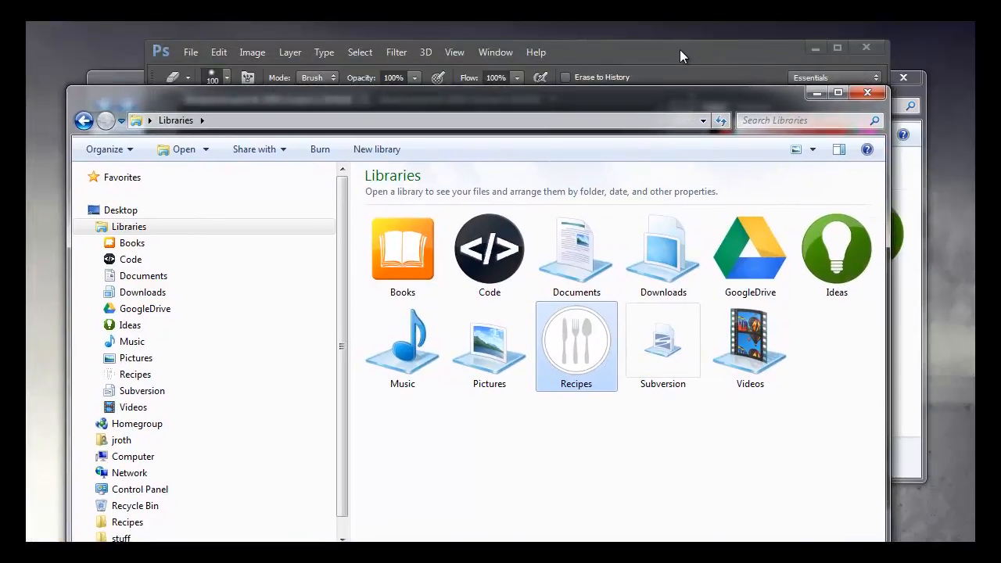
click(680, 49)
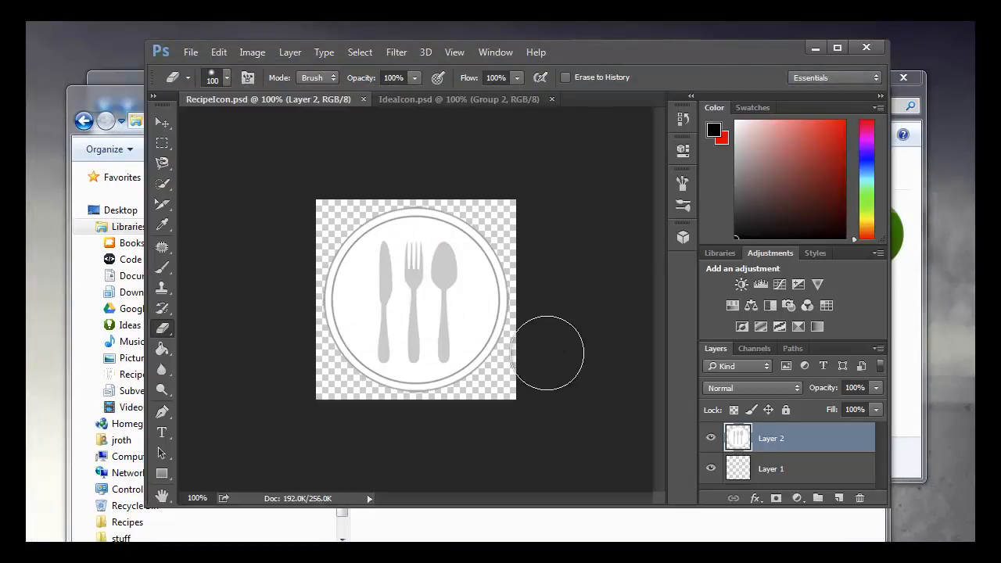
click(426, 99)
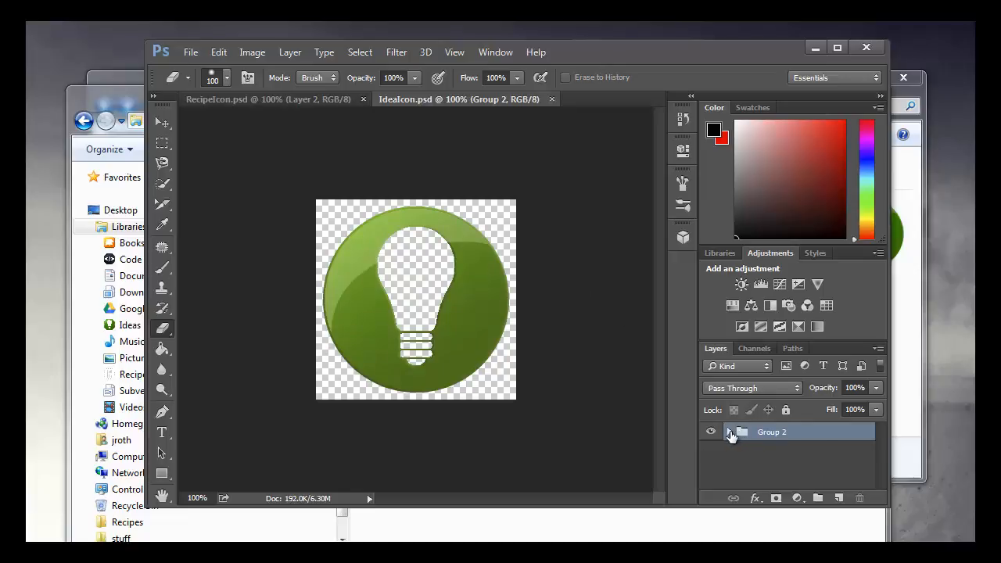
click(729, 431)
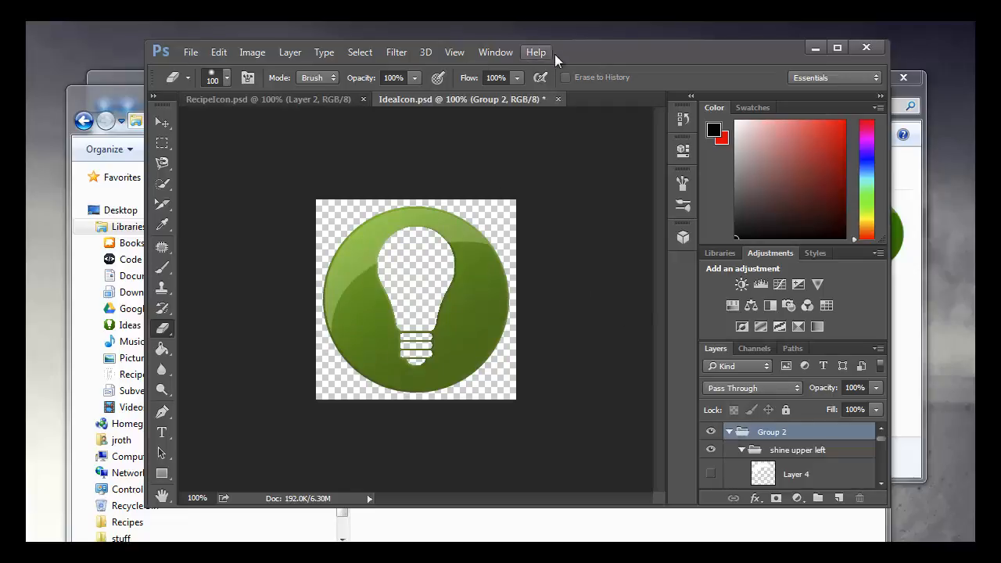
Reposition the application window and undock IdeaIcon.psd into its own floating window beside RecipeIcon.psd
drag(595, 54, 510, 45)
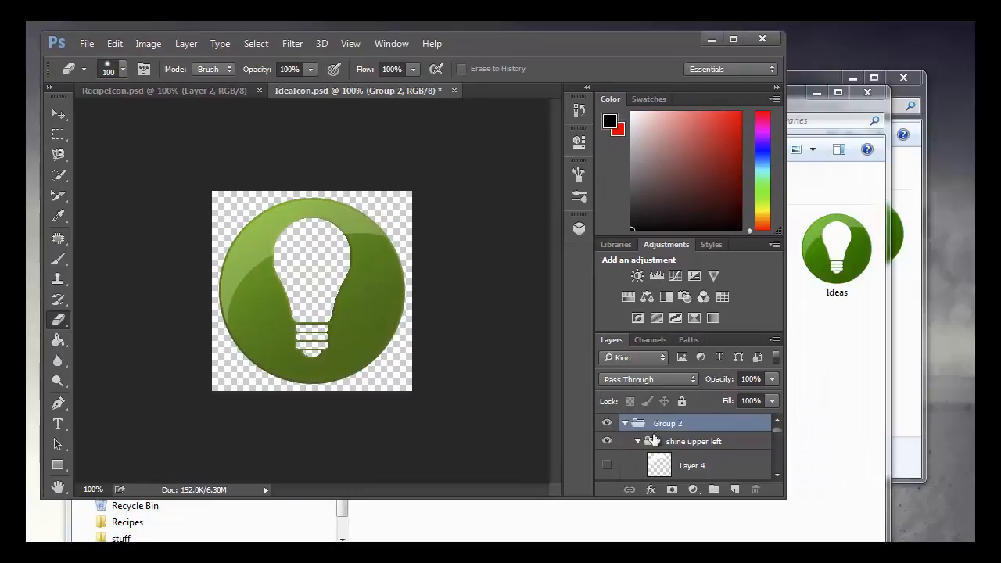
drag(296, 90, 826, 147)
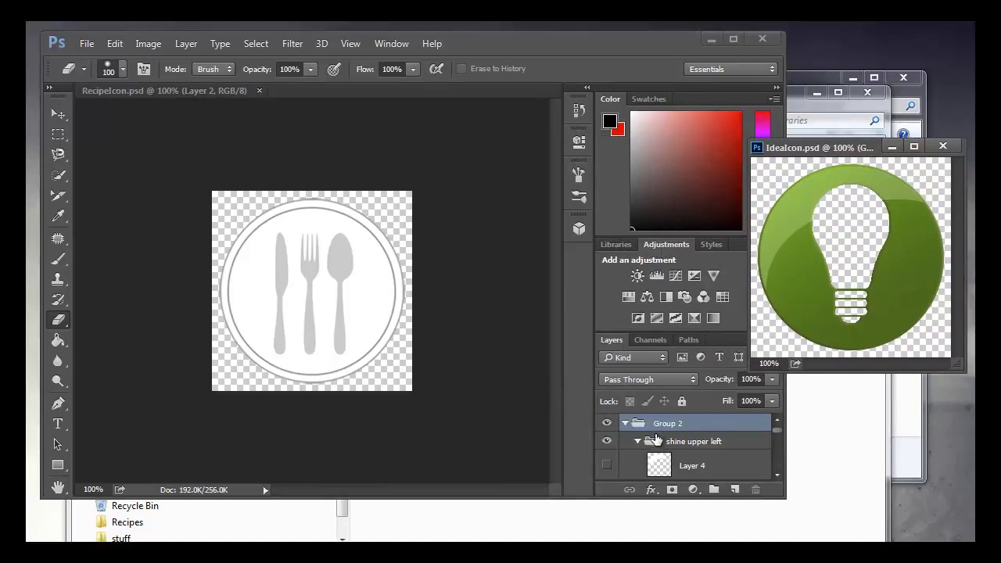
Collapse the "shine upper left" and "shine across top" layer groups inside Group 2
click(776, 473)
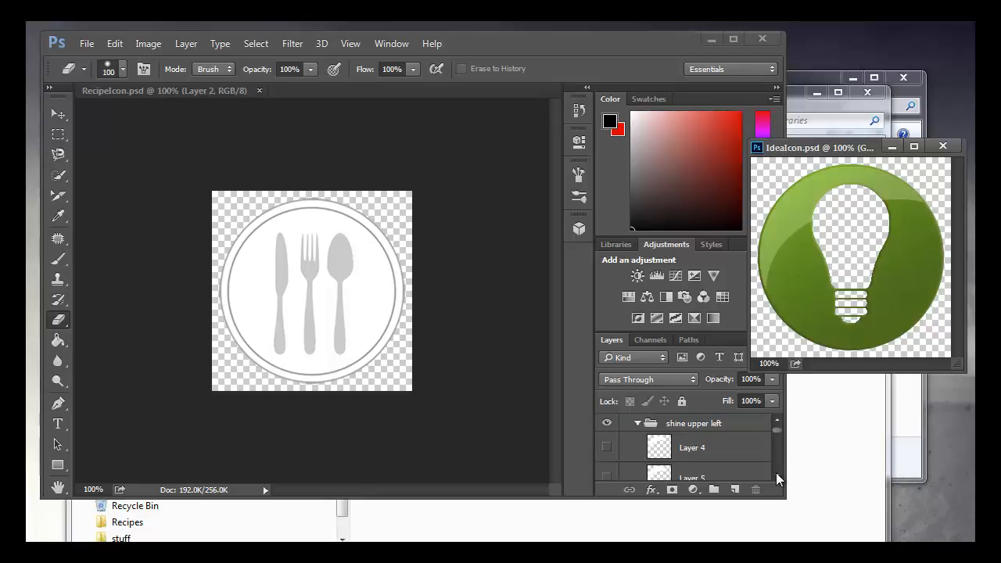
click(638, 424)
click(638, 442)
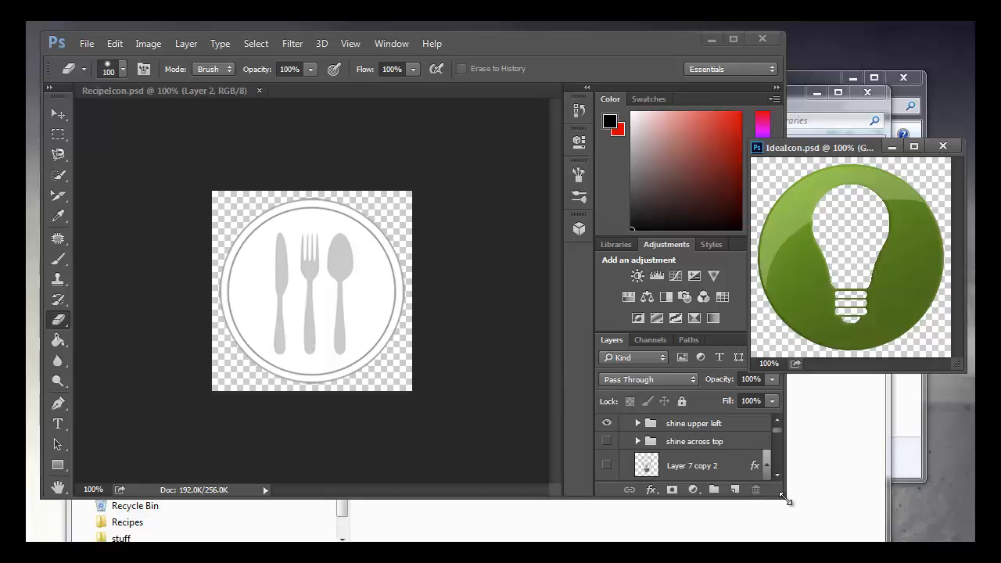
Enlarge the application window and dock the floating IdeaIcon.psd beside RecipeIcon.psd again
drag(785, 499, 966, 536)
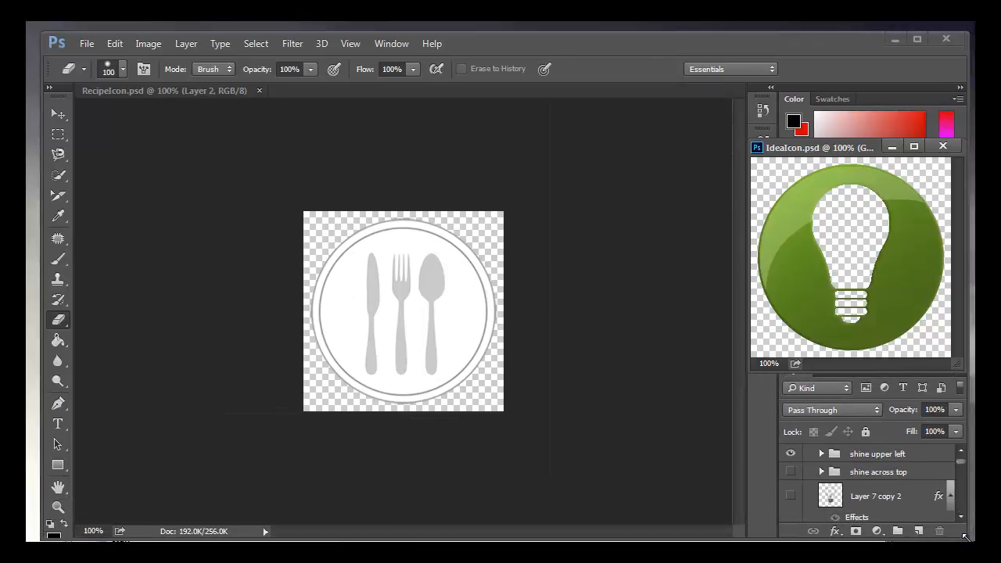
click(460, 324)
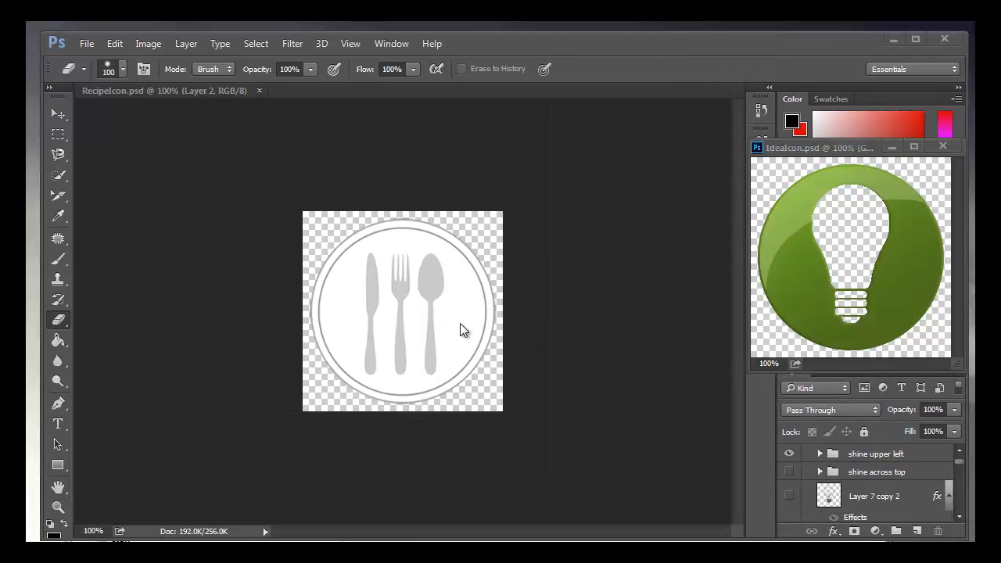
drag(812, 143, 400, 87)
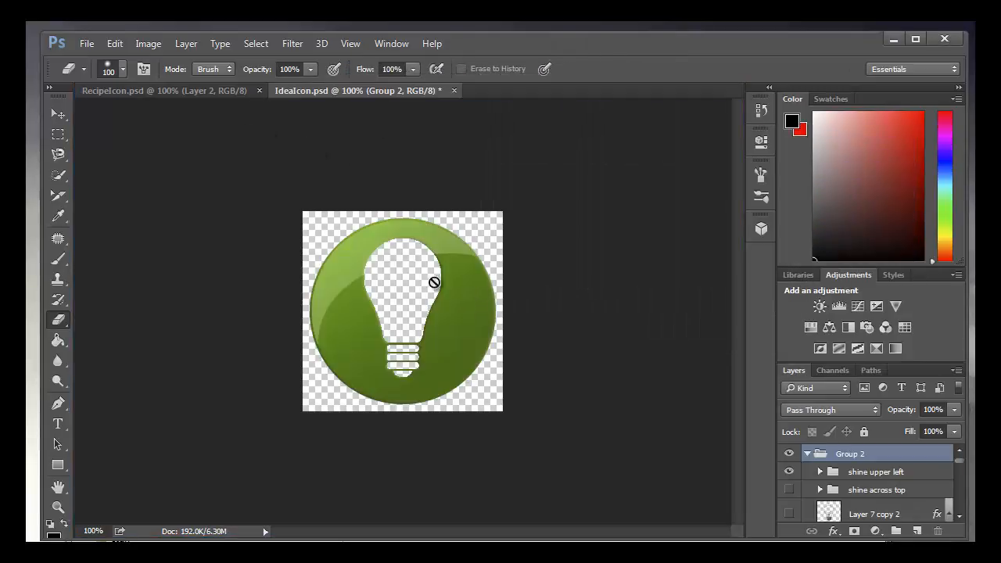
Bring RecipeIcon.psd to the front, try an eraser stroke across the cutlery and undo it
click(217, 92)
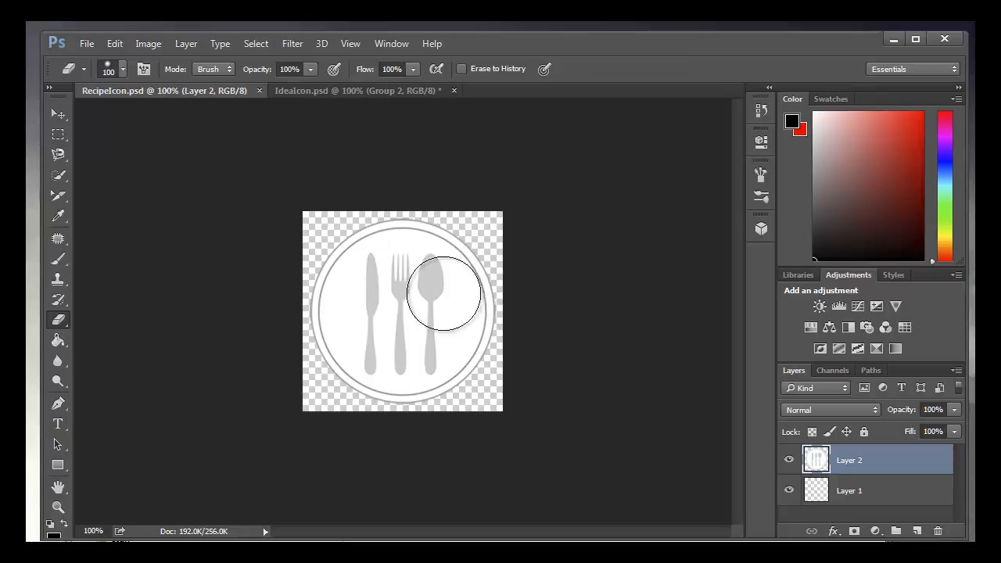
mouse_move(429, 273)
mouse_down()
mouse_move(421, 360)
mouse_move(410, 324)
mouse_move(378, 285)
mouse_move(407, 359)
mouse_move(350, 315)
mouse_move(383, 309)
mouse_up()
key(ctrl+z)
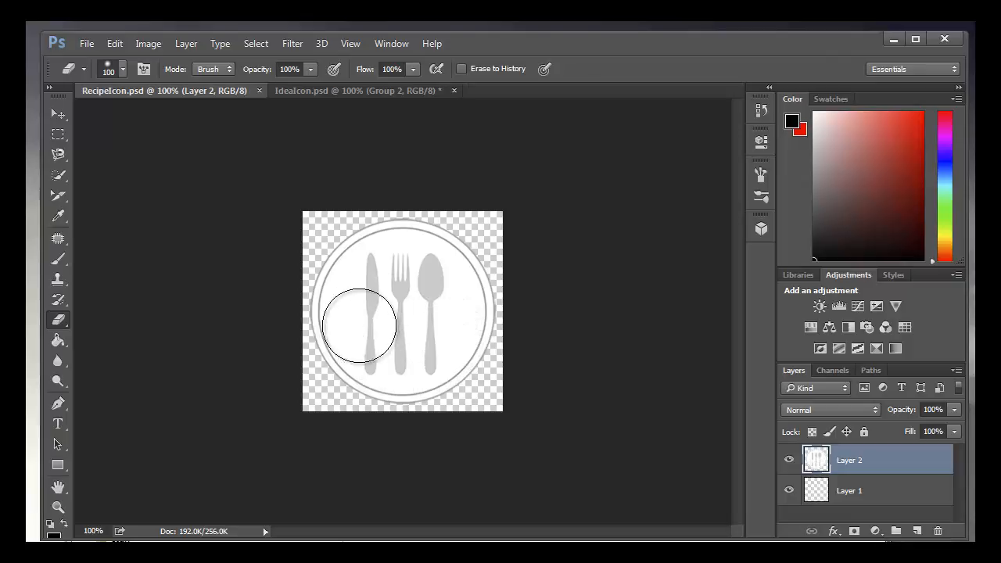
Select the grey cutlery on Layer 2 with Color Range, sampling the spoon's grey at fuzziness 43
click(258, 44)
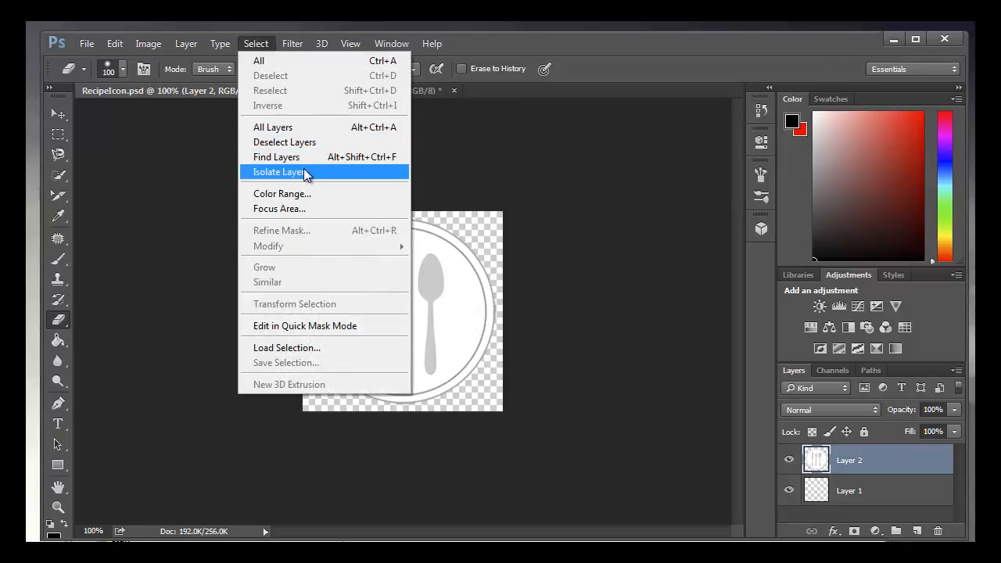
click(303, 193)
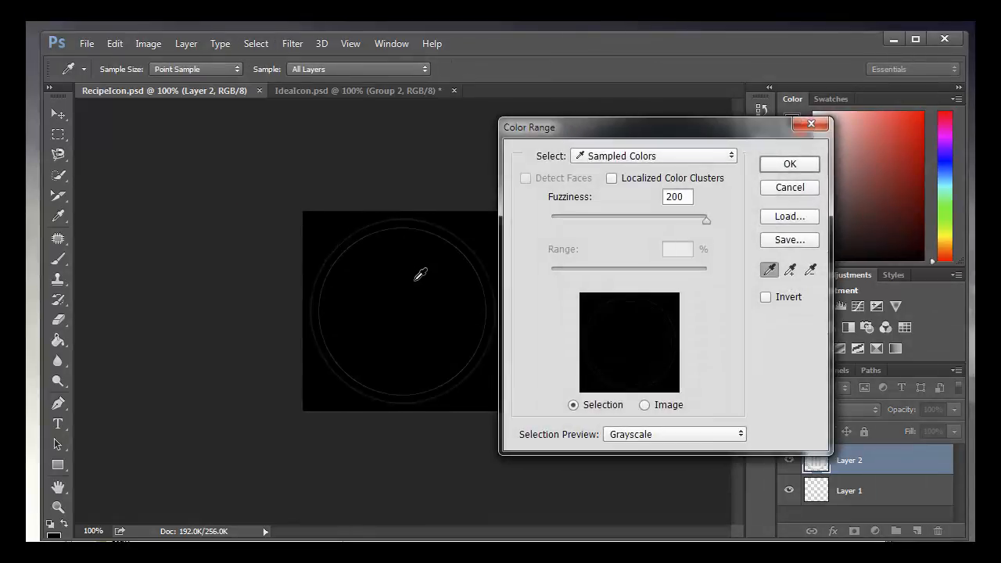
click(433, 271)
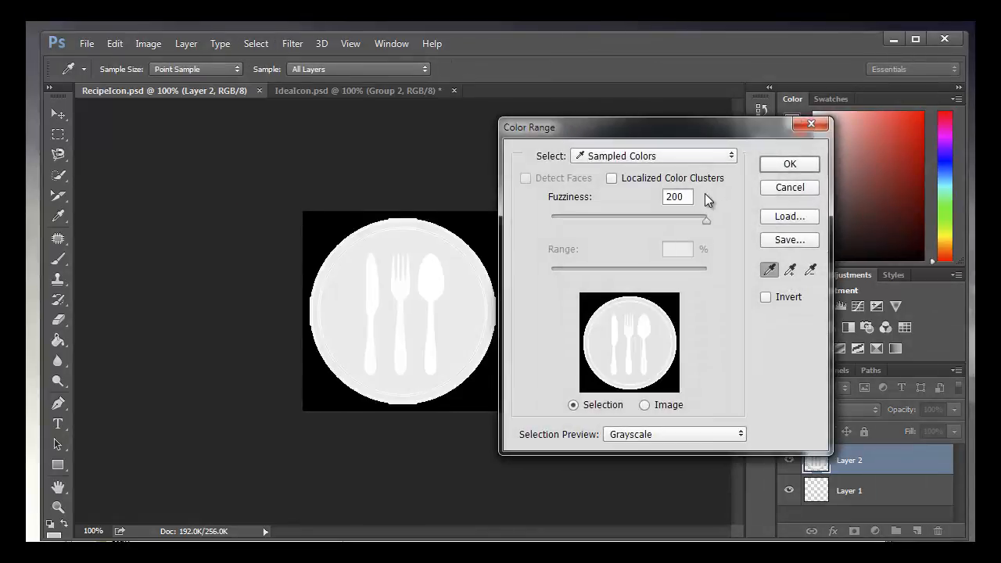
click(612, 178)
click(613, 178)
drag(707, 225, 583, 234)
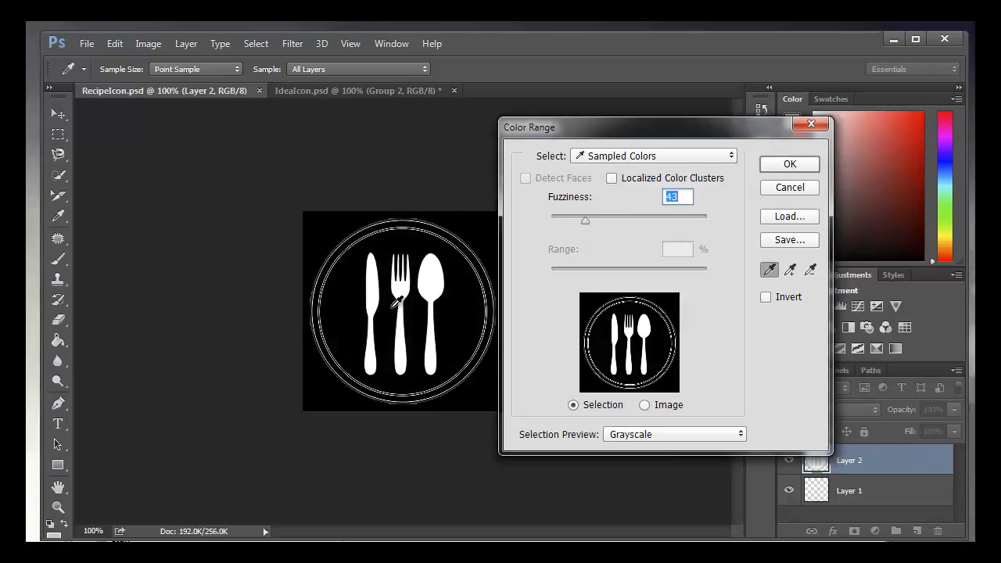
click(790, 164)
Try to subtract the plate's outer rings from the selection with the Quick Selection tool
key(e)
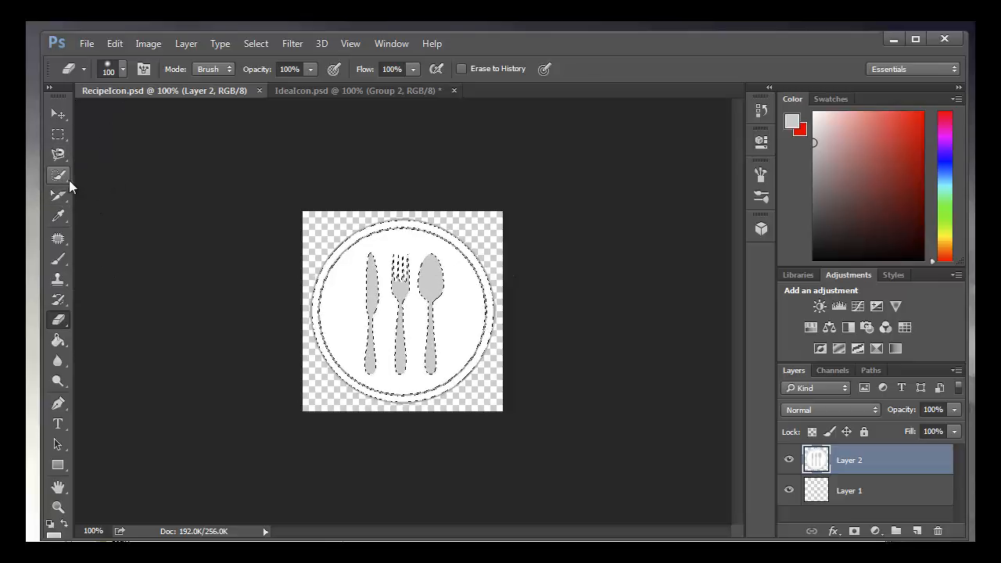
click(65, 156)
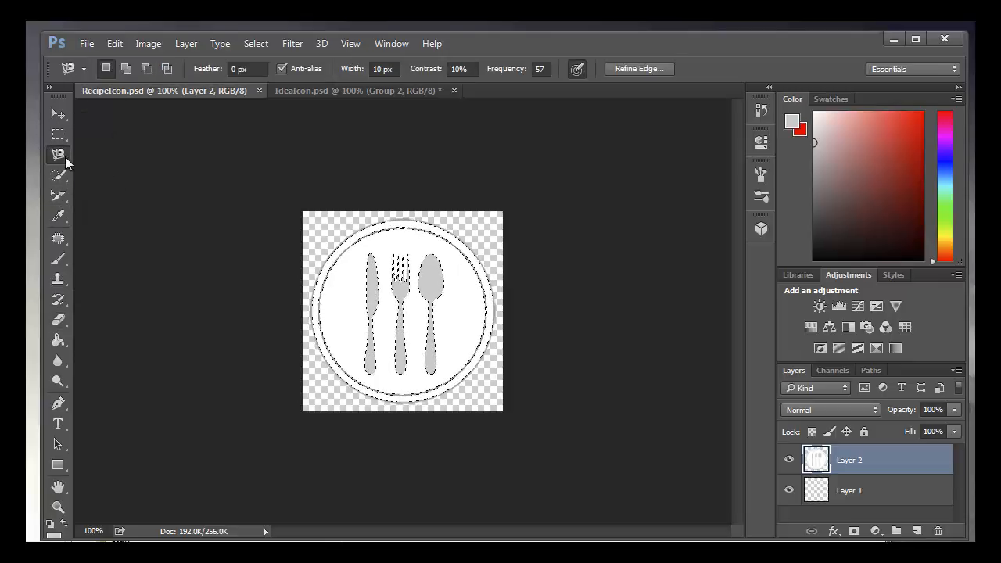
right_click(65, 157)
click(70, 183)
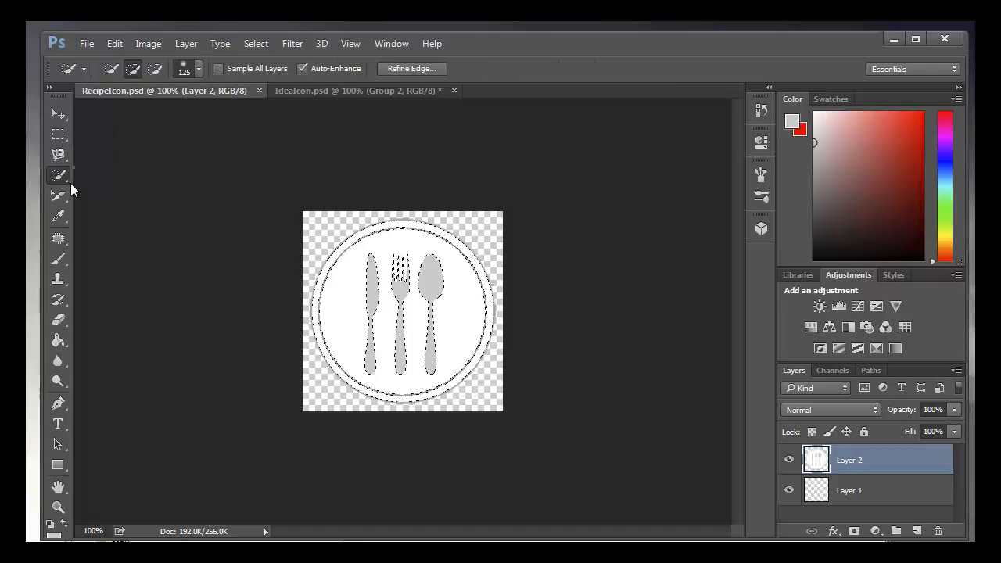
right_click(71, 183)
click(109, 173)
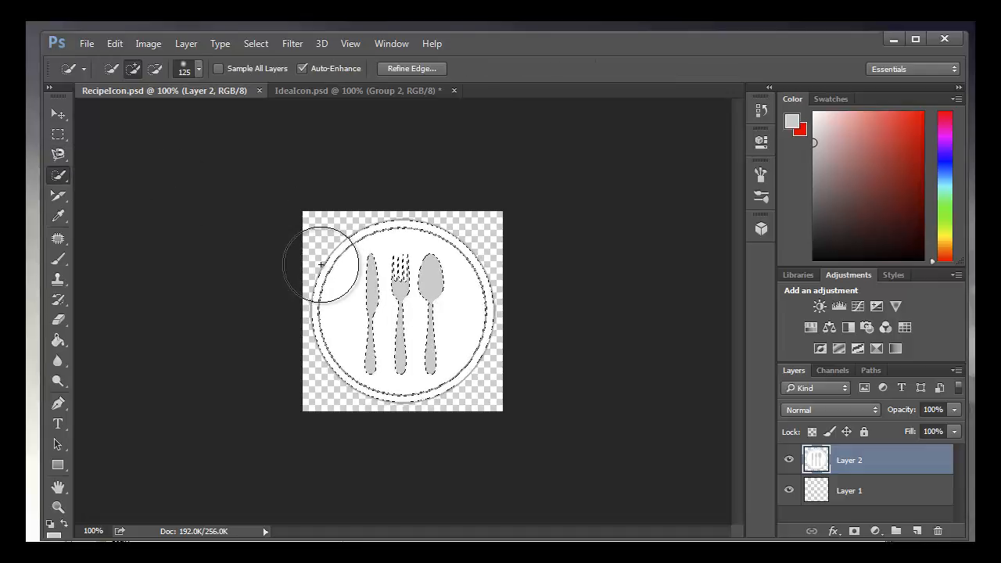
mouse_move(325, 253)
mouse_down()
mouse_move(349, 220)
mouse_move(418, 194)
mouse_move(493, 275)
mouse_move(496, 364)
mouse_move(440, 417)
mouse_move(315, 403)
mouse_move(297, 315)
mouse_up()
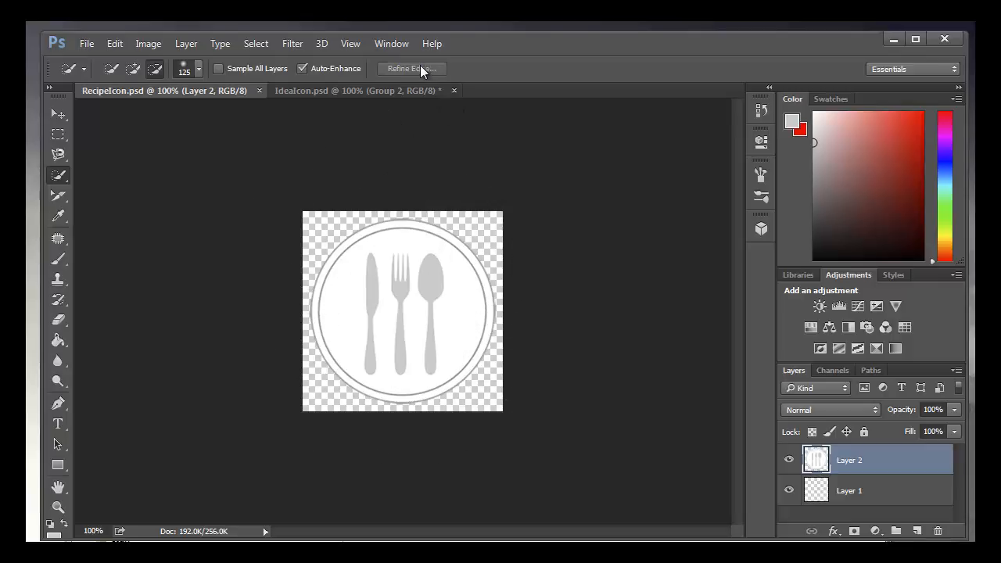
Reselect the grey cutlery and plate rings with Color Range, keeping fuzziness at 43
click(256, 43)
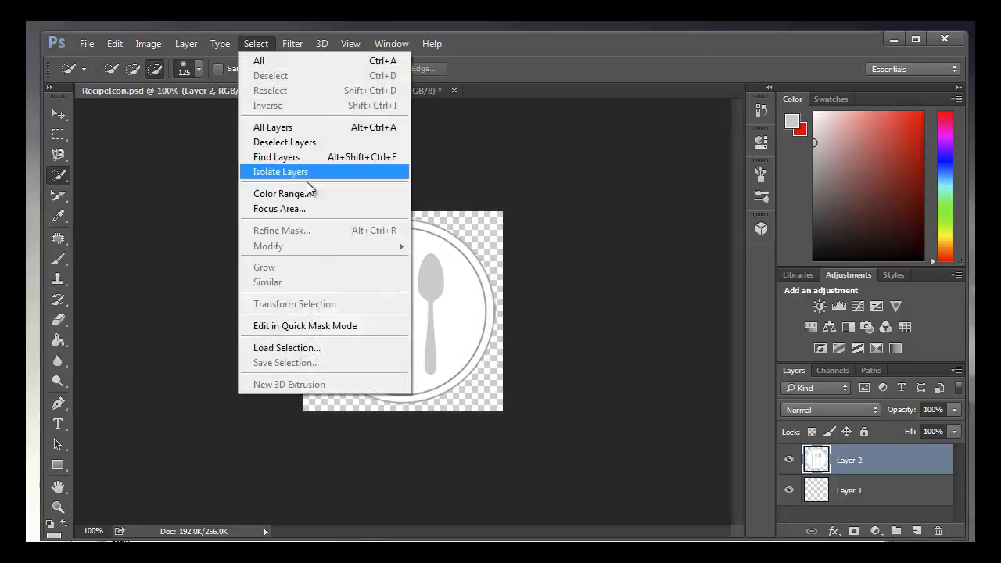
click(302, 193)
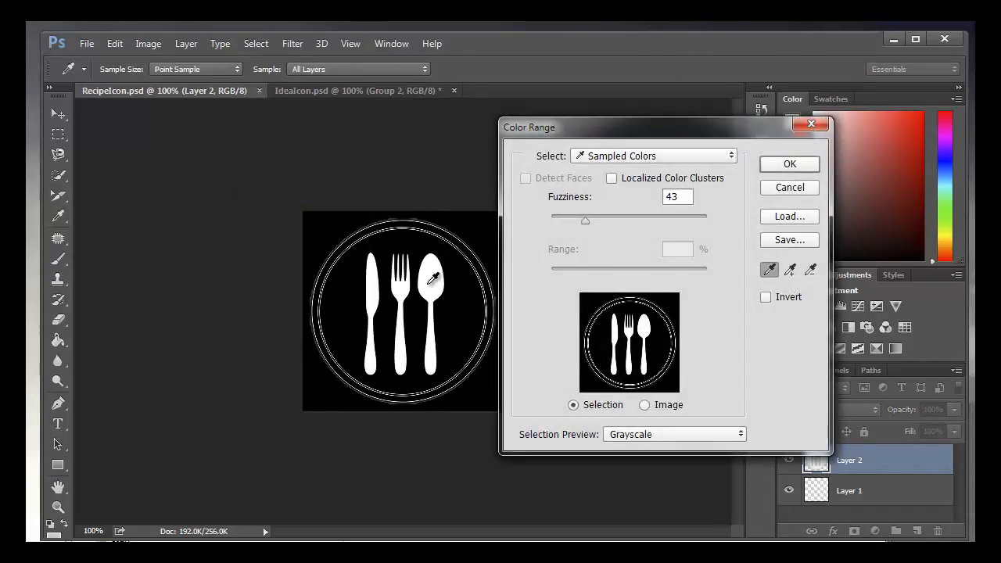
click(790, 165)
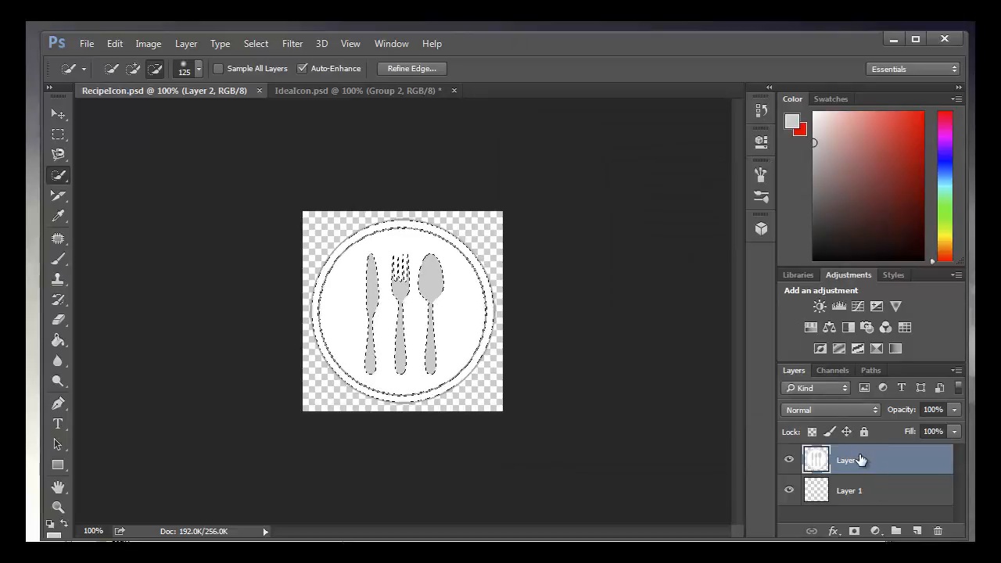
Copy the selected grey areas of Layer 2 to a new layer, and duplicate the empty Layer 1
key(ctrl+j)
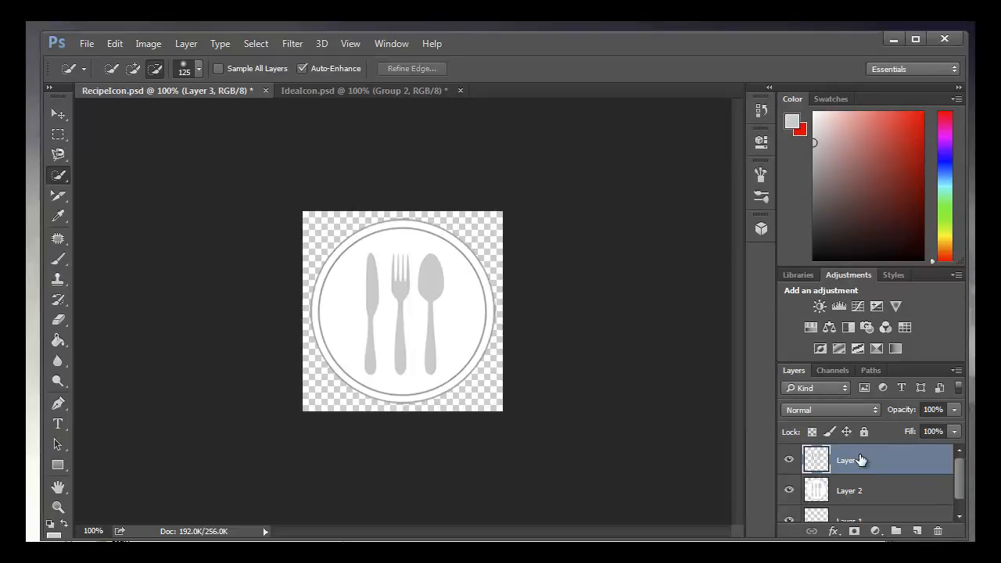
click(845, 518)
key(ctrl+j)
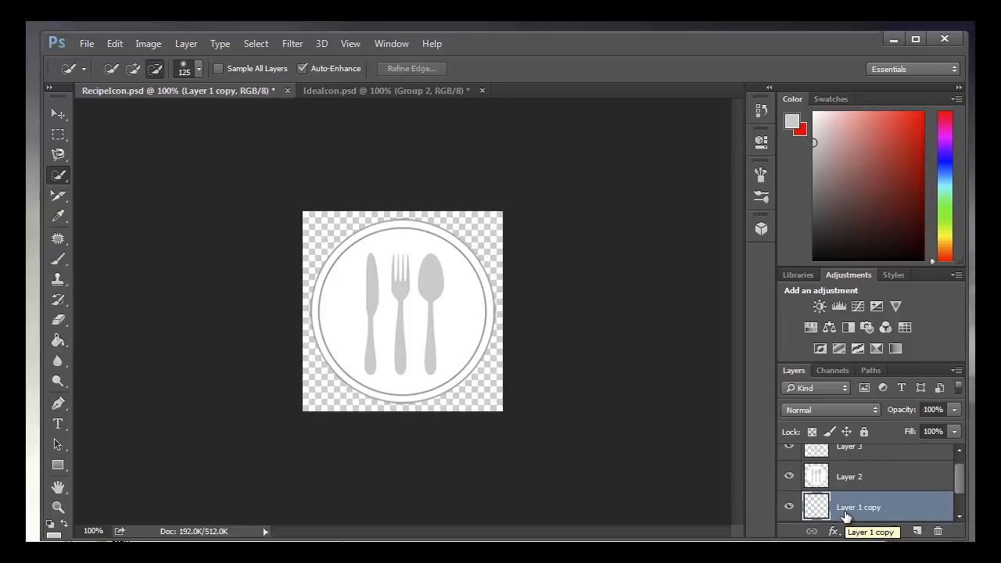
click(58, 465)
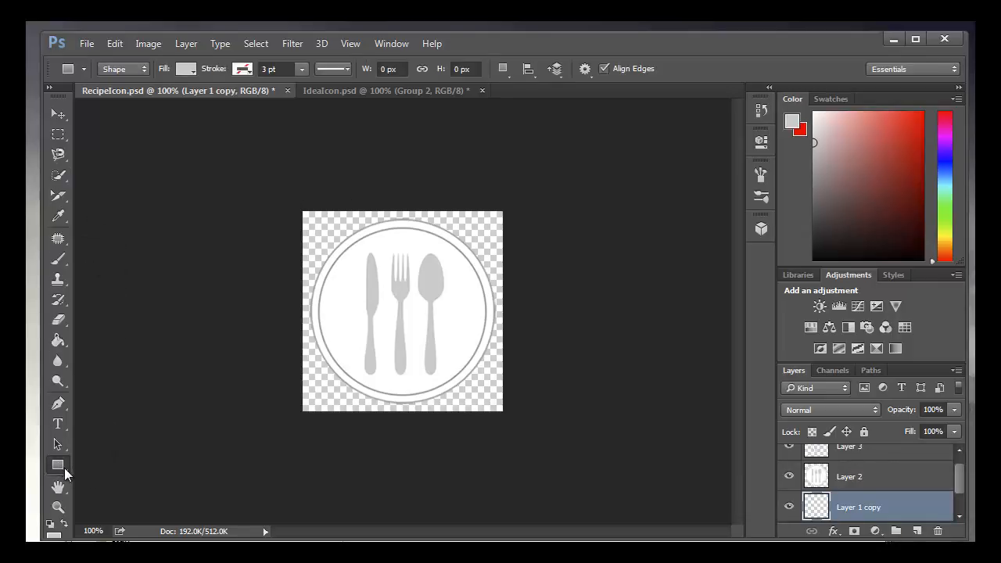
right_click(65, 467)
click(93, 469)
click(146, 414)
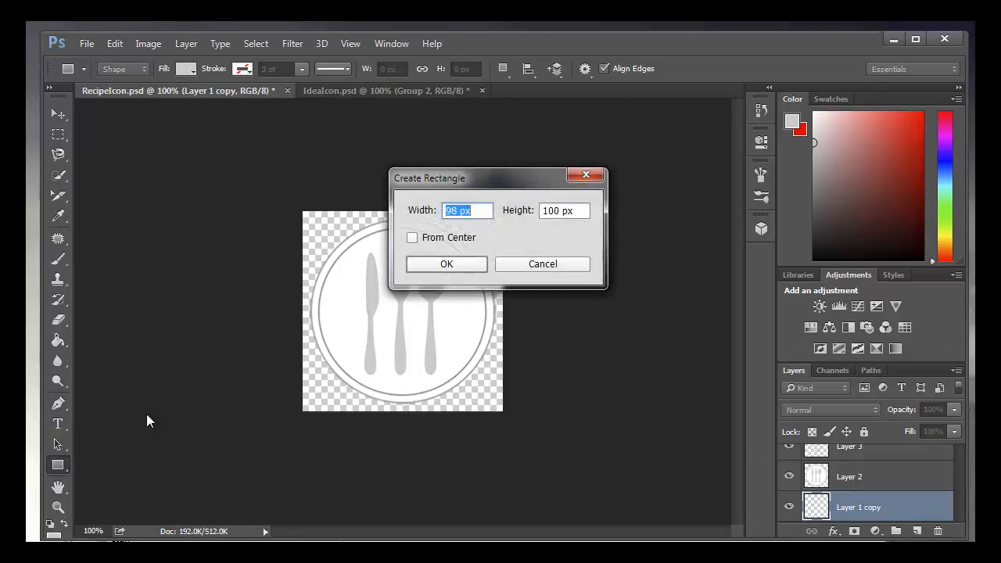
click(532, 268)
Fill Layer 1 copy with the light grey foreground colour and hide Layer 2
key(alt+BackSpace)
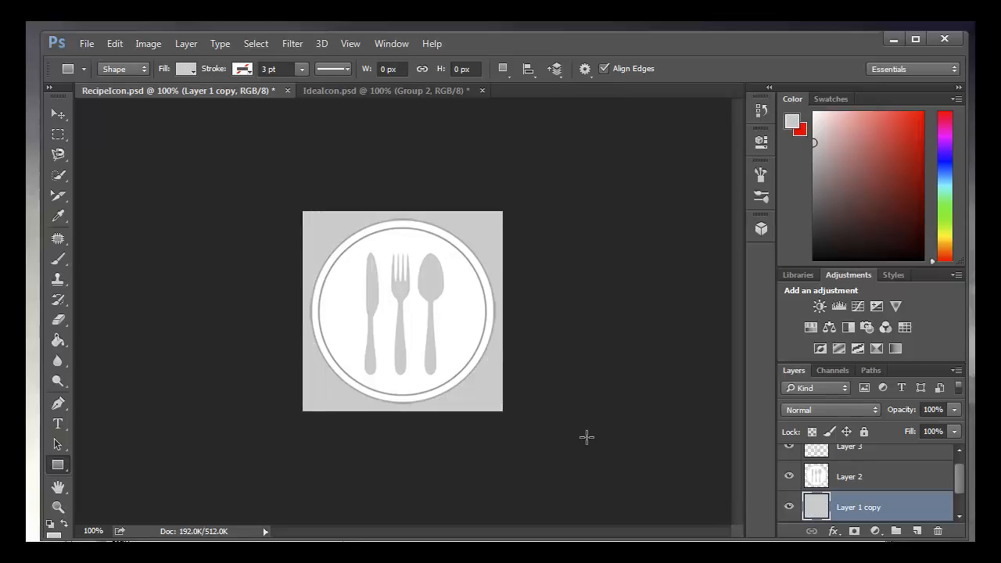
click(788, 476)
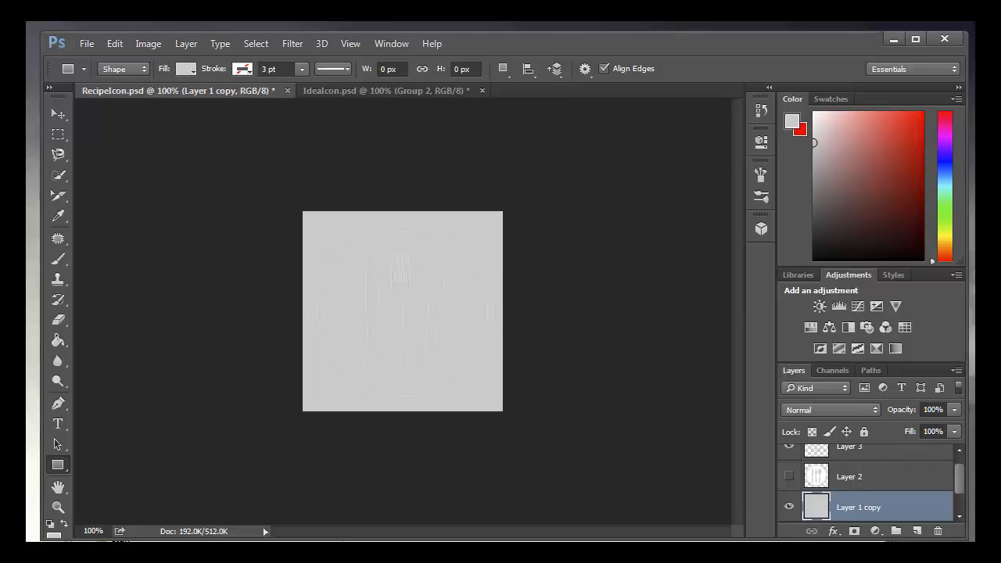
Set the foreground colour to bright blue and fill Layer 1 copy with it
drag(824, 537, 823, 562)
drag(568, 45, 572, 24)
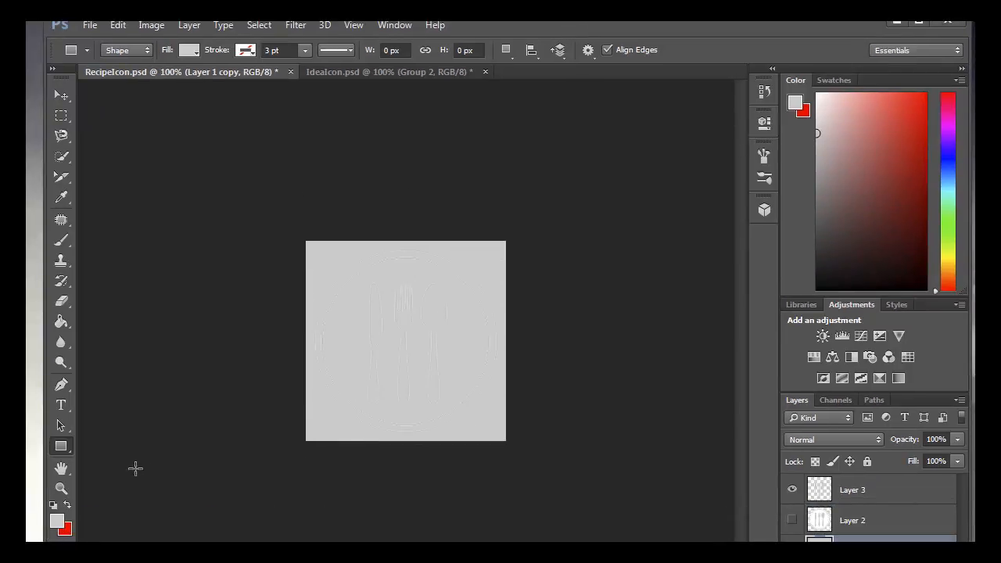
click(54, 522)
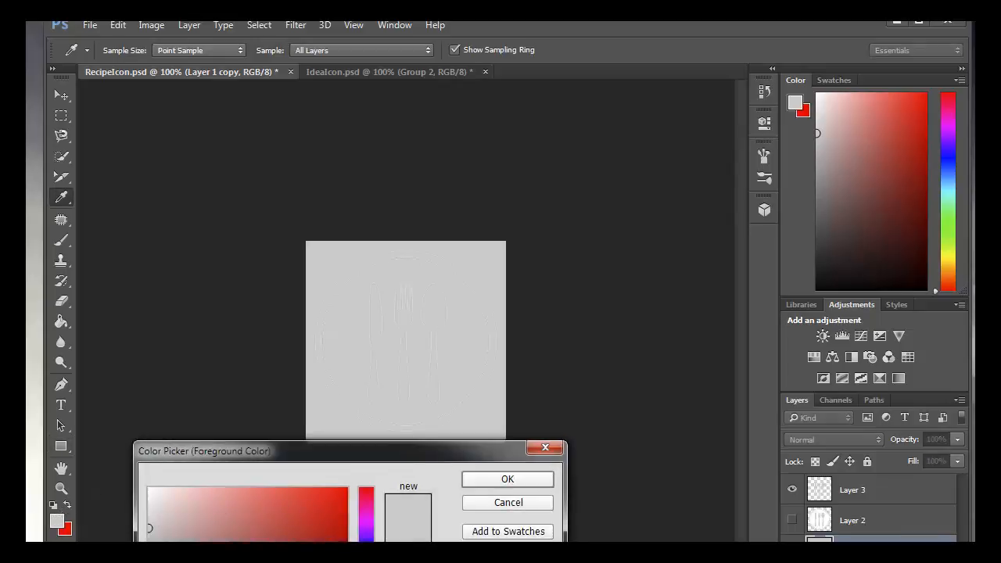
click(366, 550)
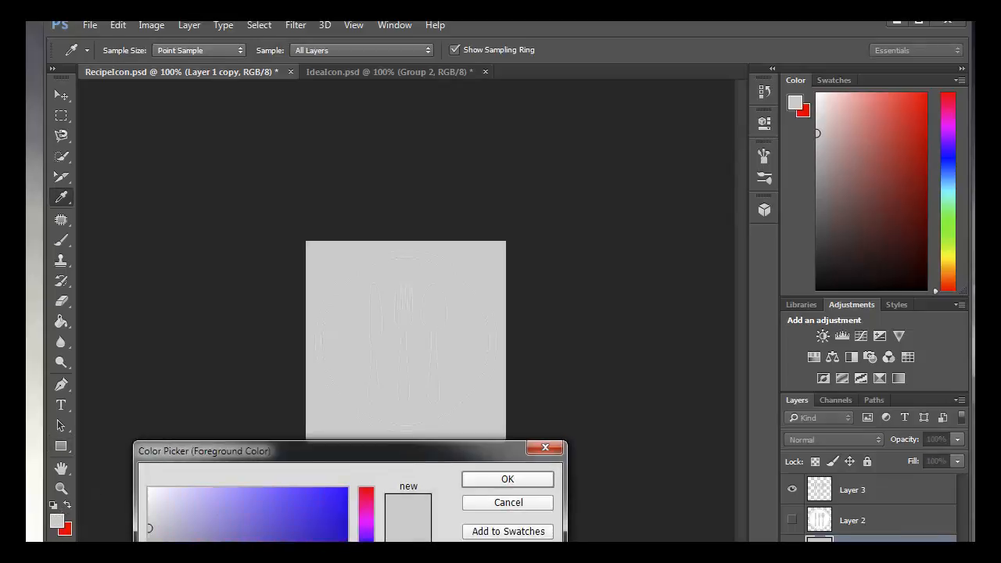
drag(329, 495, 343, 487)
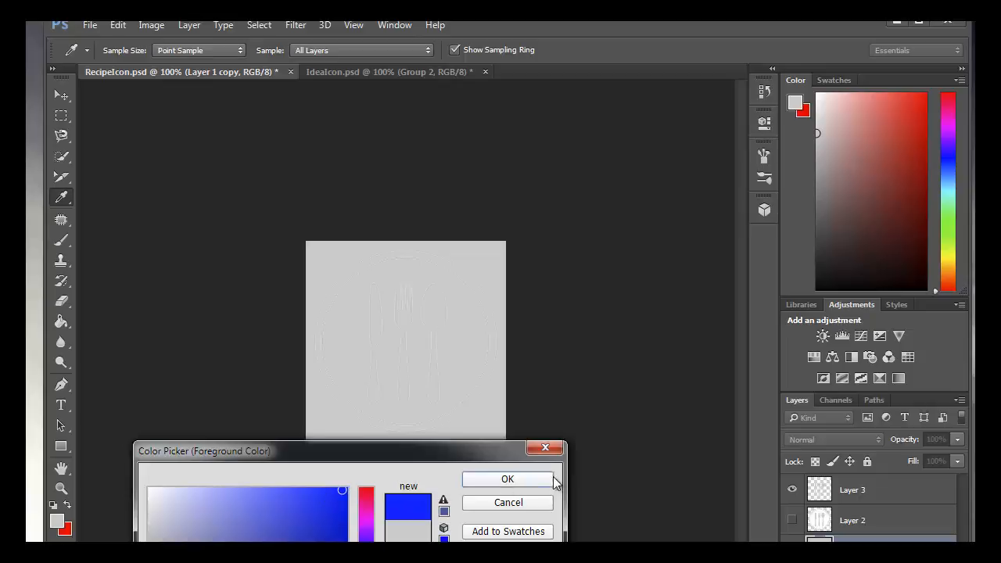
click(508, 479)
key(alt+BackSpace)
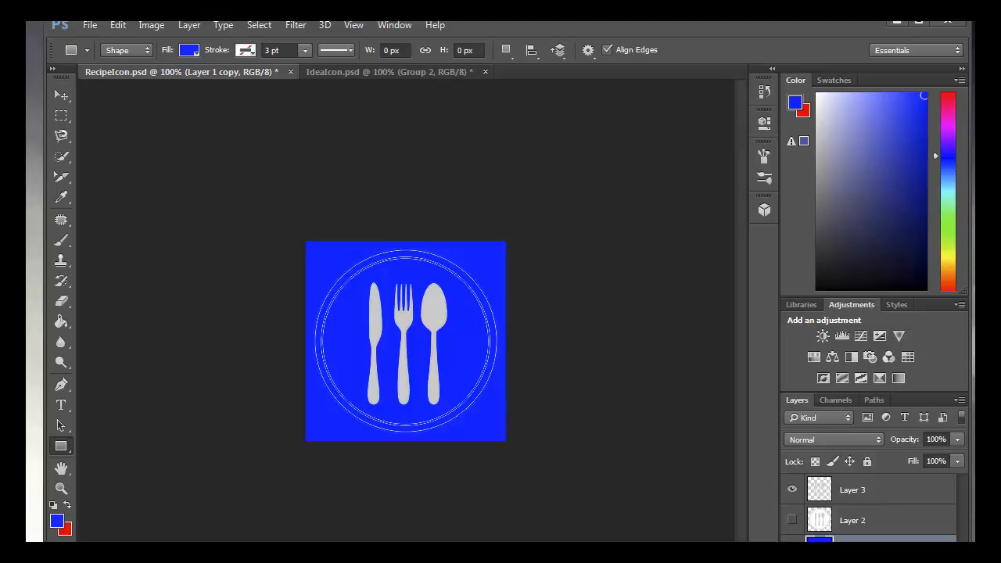
Duplicate Layer 3 and hide the original
click(873, 493)
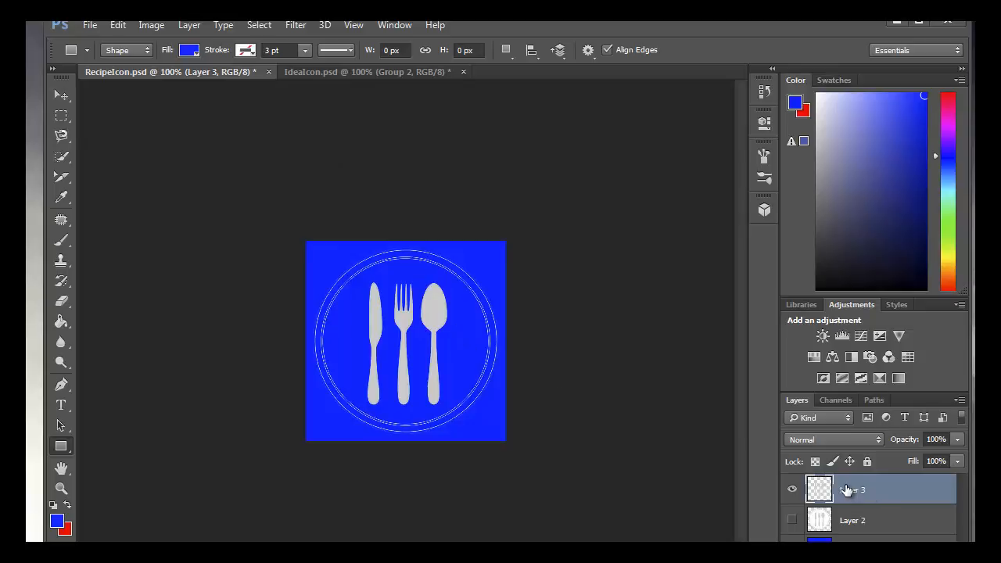
key(ctrl+j)
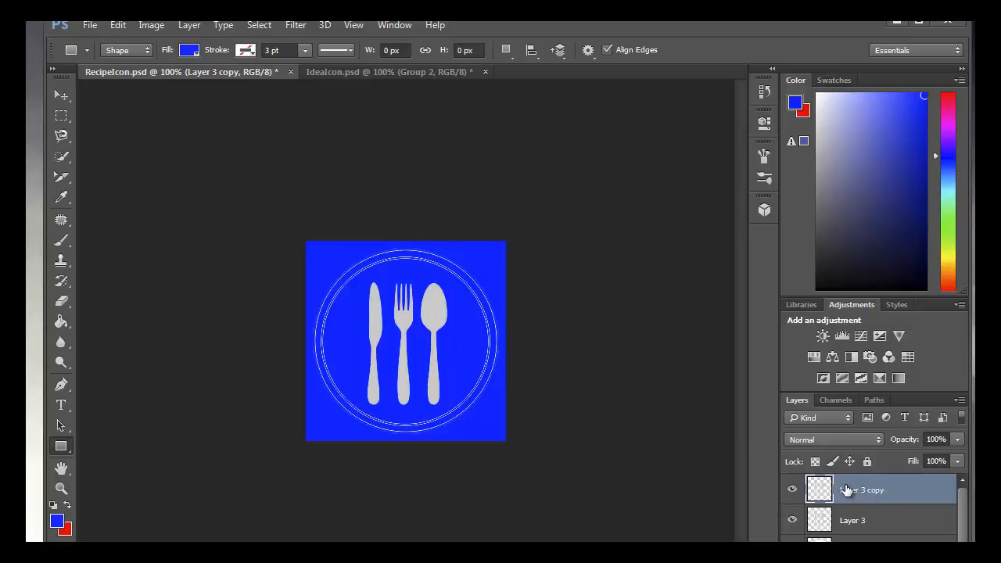
click(793, 520)
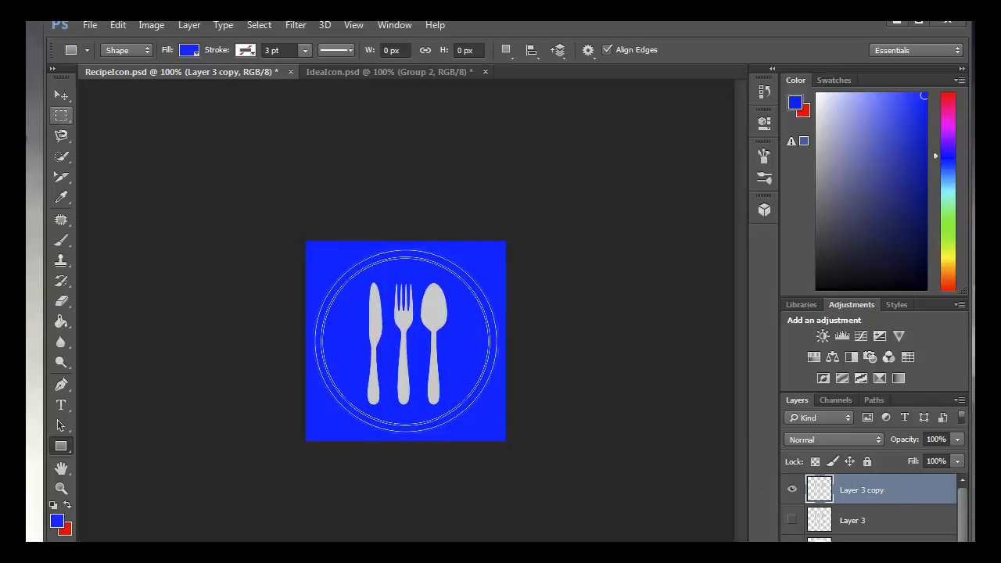
Erase the plate rings around the cutlery on Layer 3 copy, switching the Eraser to Block mode
click(65, 302)
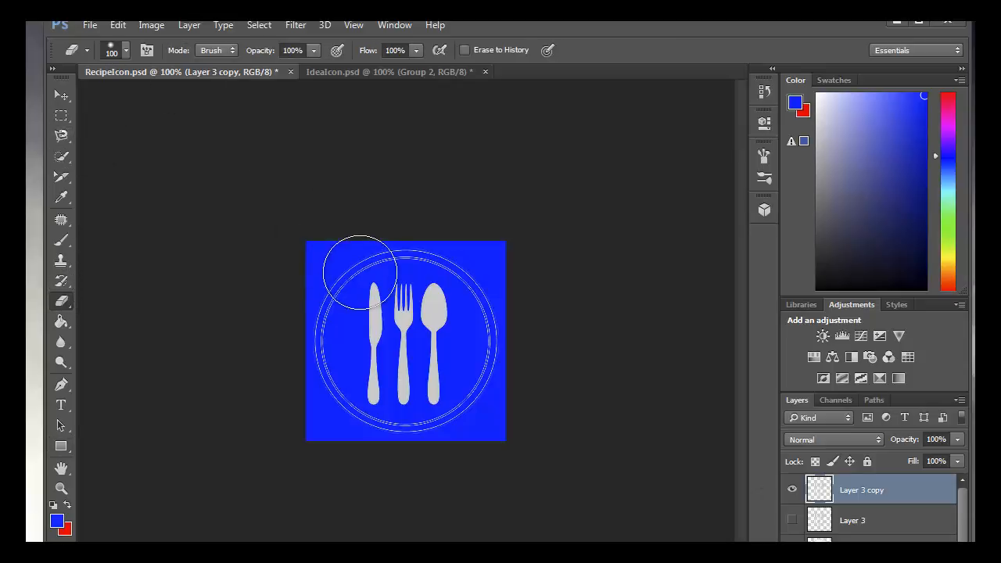
mouse_move(305, 286)
mouse_down()
mouse_move(351, 237)
mouse_move(473, 228)
mouse_move(375, 230)
mouse_up()
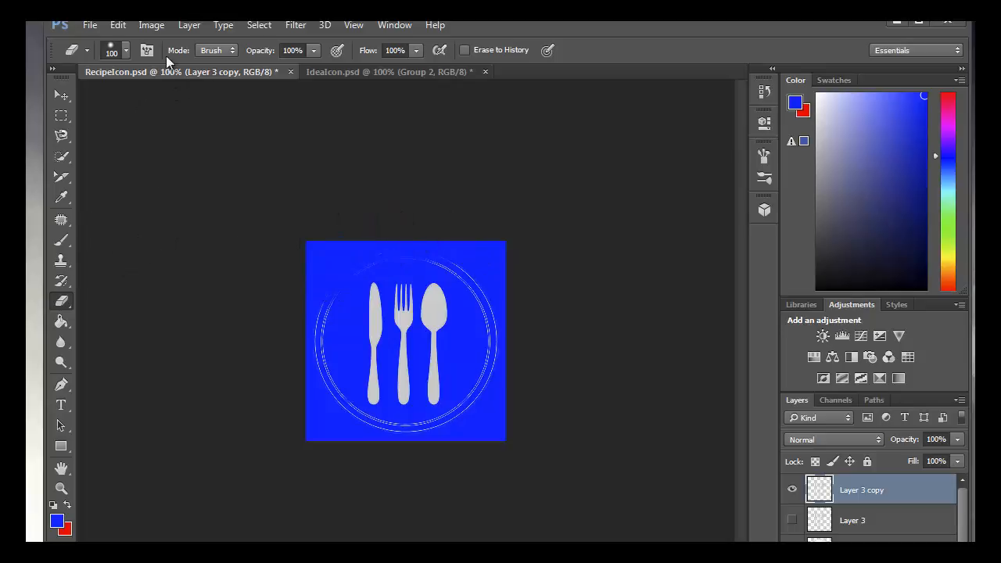
click(219, 51)
click(219, 82)
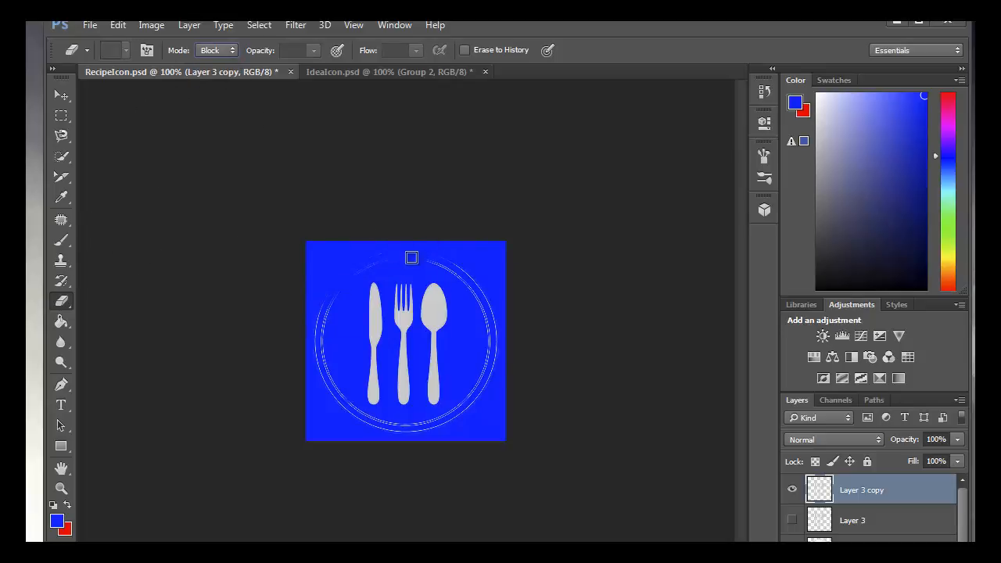
mouse_move(331, 283)
mouse_down()
mouse_move(320, 357)
mouse_move(318, 336)
mouse_move(337, 416)
mouse_move(334, 378)
mouse_move(357, 418)
mouse_move(381, 424)
mouse_move(353, 411)
mouse_move(378, 428)
mouse_move(409, 429)
mouse_move(377, 425)
mouse_move(447, 421)
mouse_move(452, 413)
mouse_move(423, 426)
mouse_move(450, 417)
mouse_move(487, 374)
mouse_move(478, 402)
mouse_move(486, 342)
mouse_move(497, 373)
mouse_move(500, 341)
mouse_move(481, 275)
mouse_move(461, 259)
mouse_move(362, 252)
mouse_move(475, 290)
mouse_up()
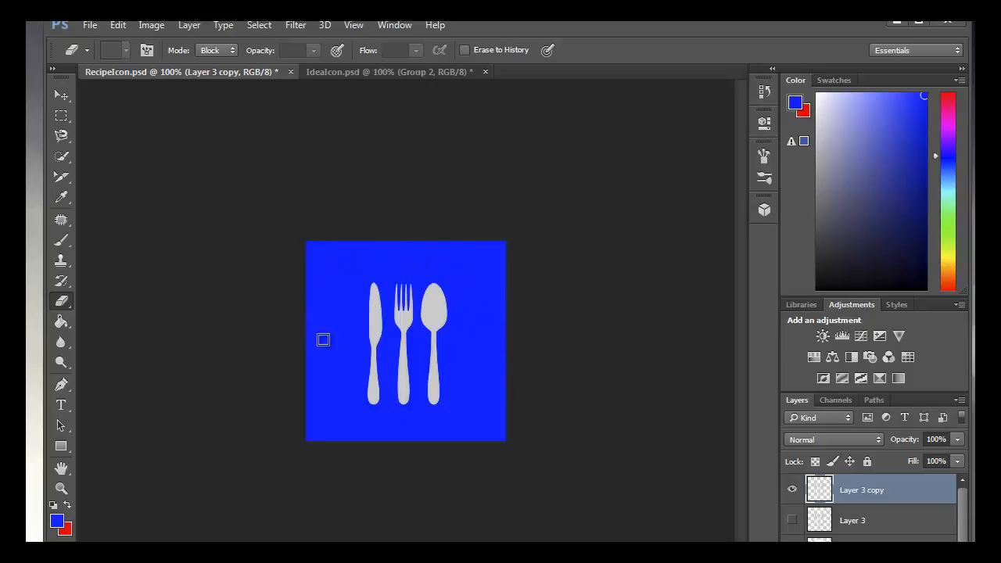
Duplicate the cleaned cutlery layer, Layer 3 copy
double_click(860, 491)
click(911, 499)
click(912, 518)
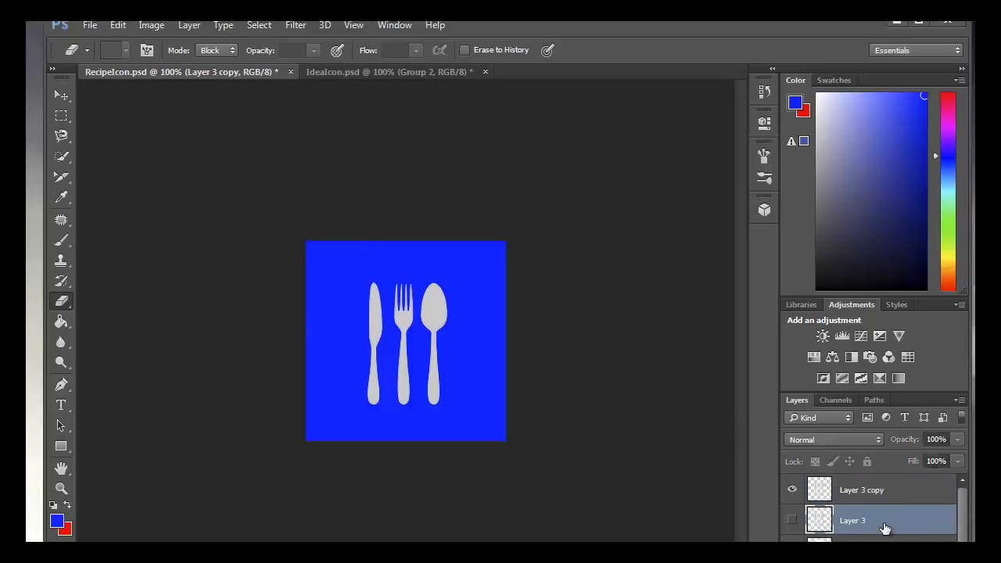
click(905, 501)
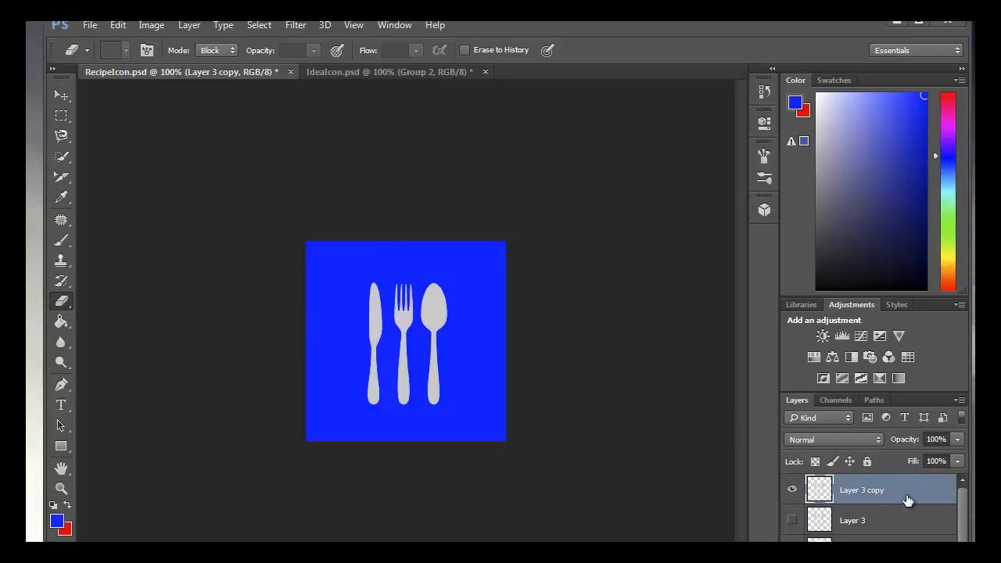
key(ctrl+j)
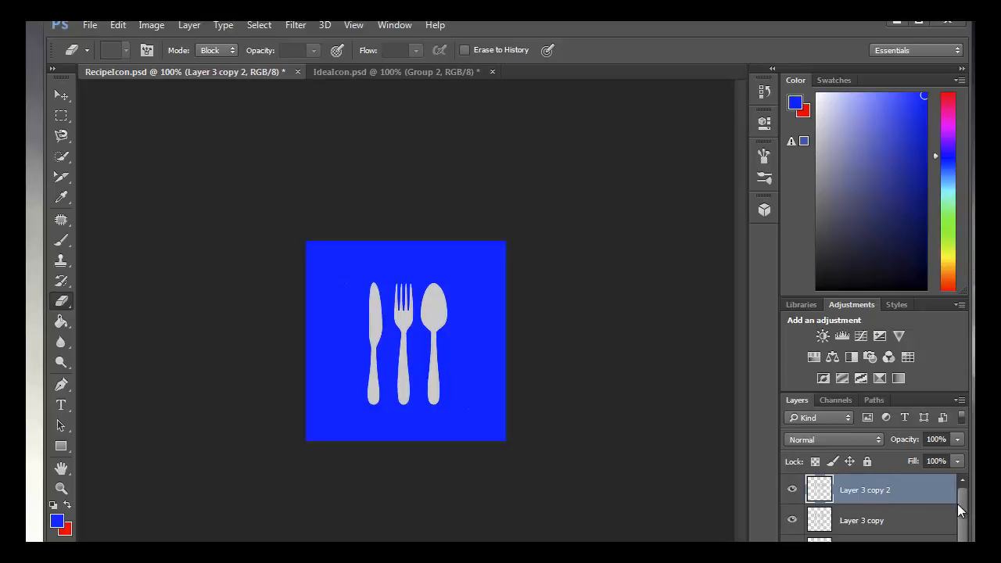
Add a bright red Color Overlay at 100% opacity with Normal blending to the duplicated cutlery layer
drag(961, 509, 962, 543)
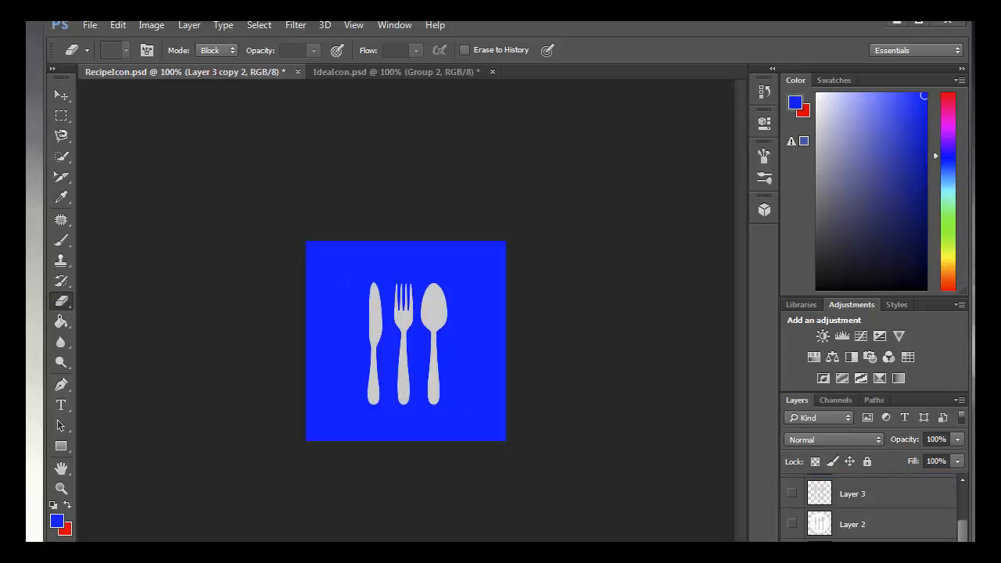
drag(580, 562, 580, 537)
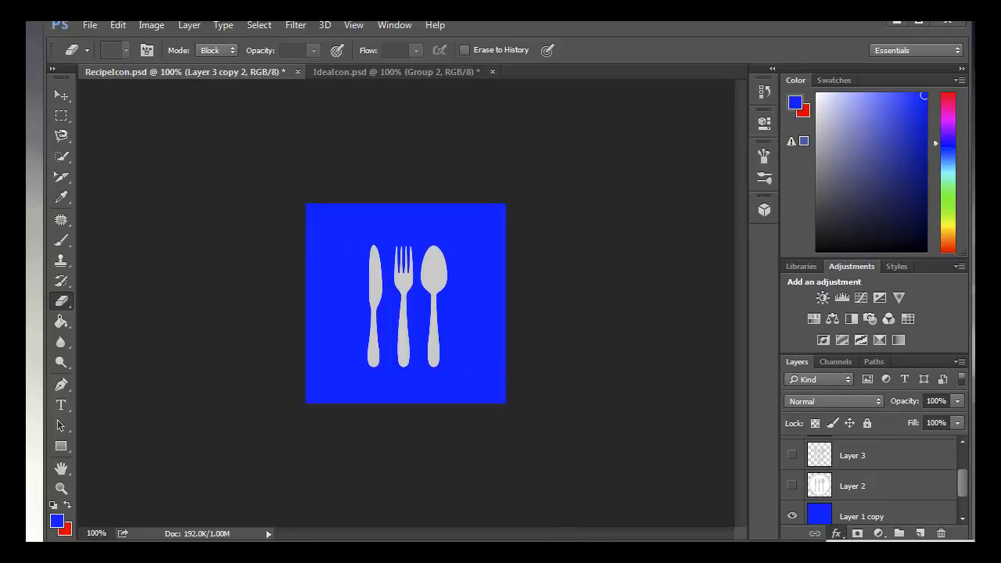
click(869, 562)
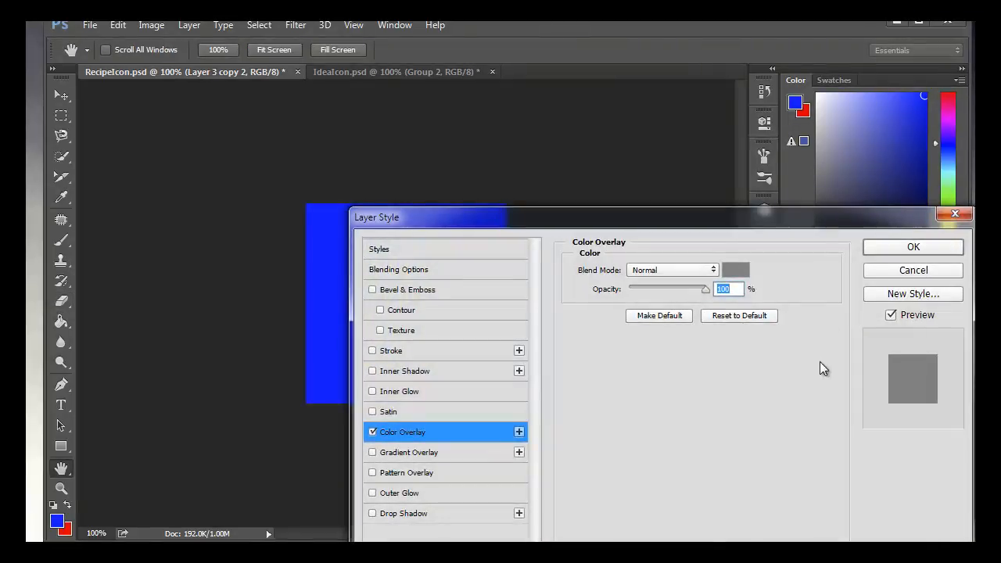
drag(771, 214, 707, 396)
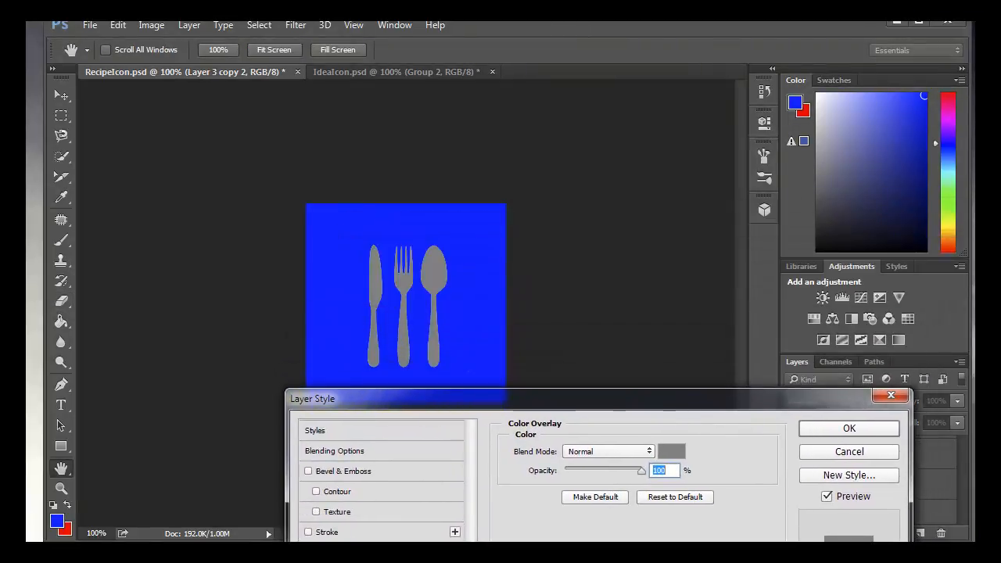
click(673, 451)
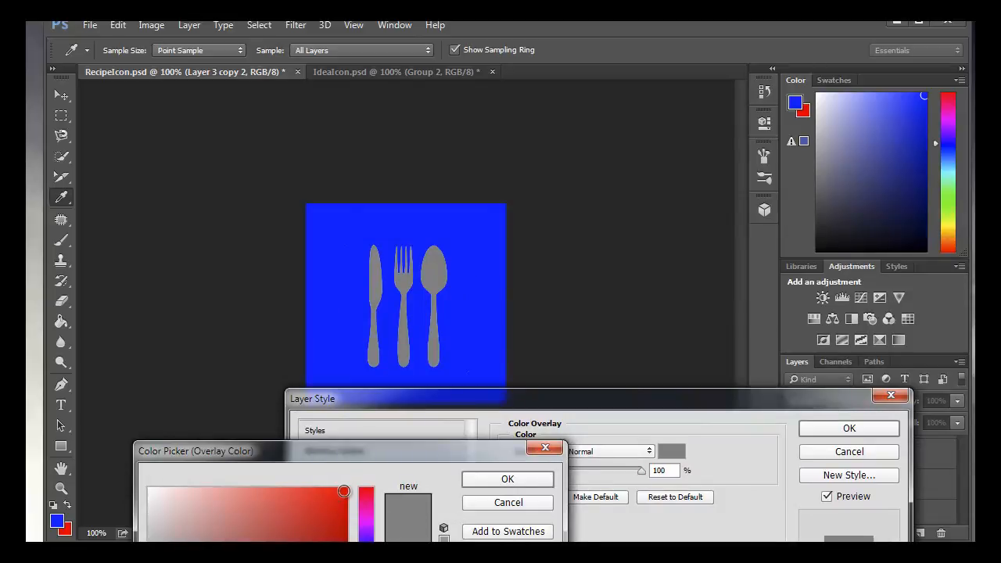
click(344, 492)
click(508, 480)
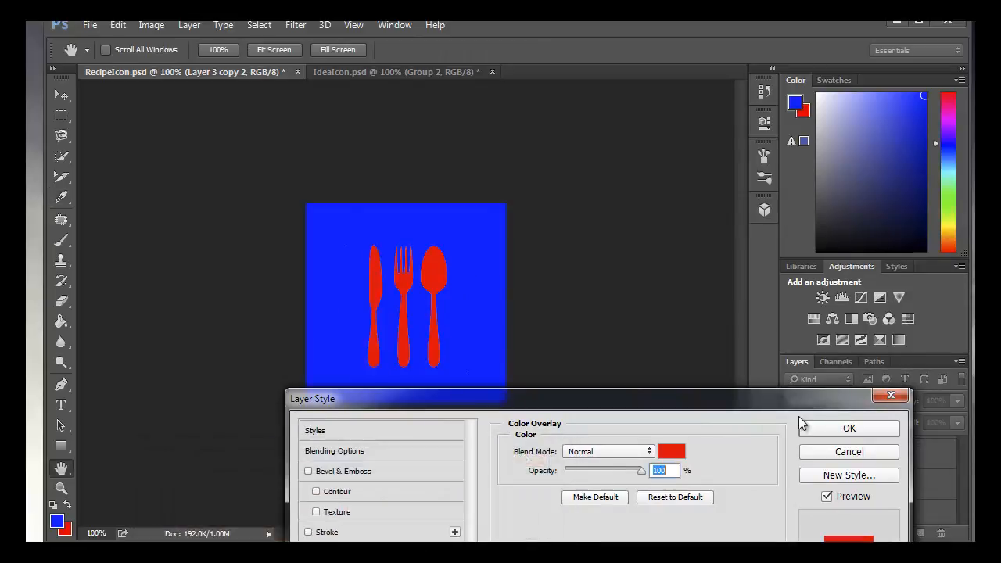
click(850, 429)
key(e)
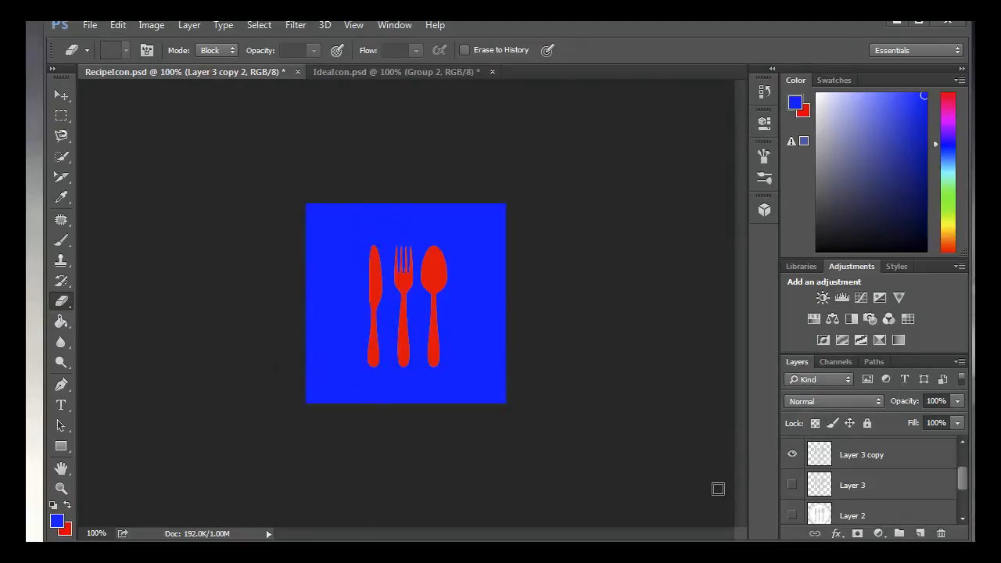
Hide Layer 1 copy briefly to check the cutlery against transparency, and show it again
drag(963, 485, 970, 512)
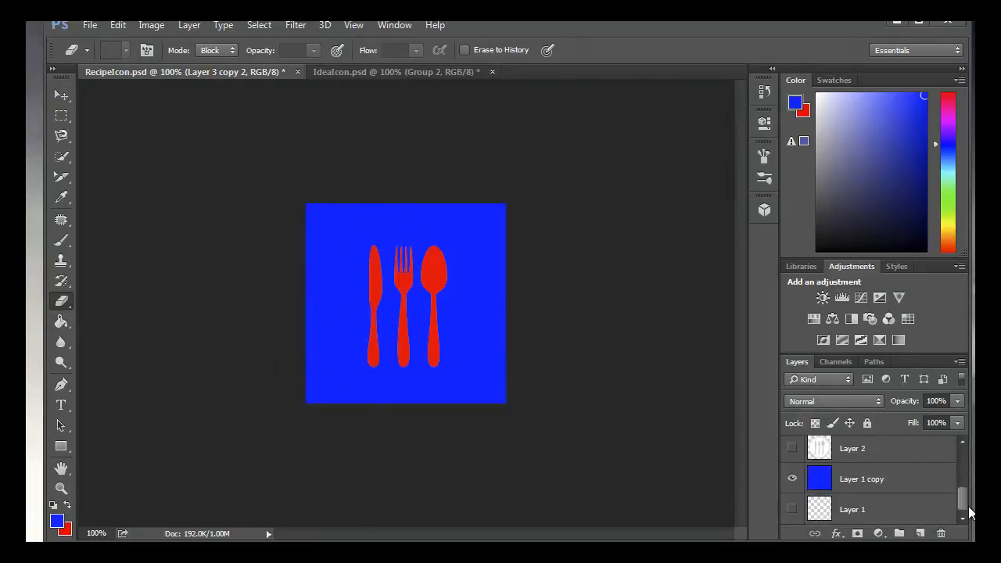
click(792, 479)
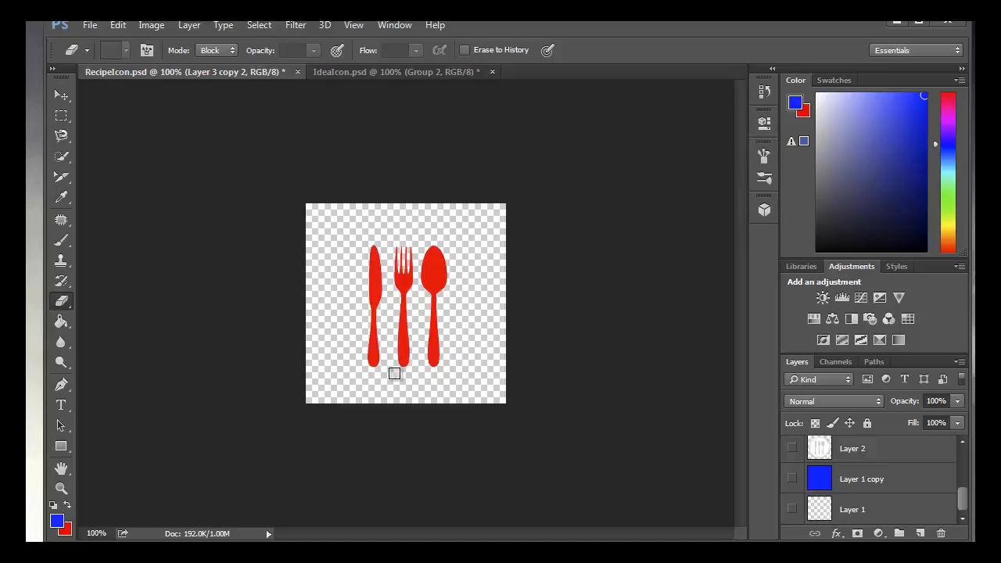
click(792, 478)
Set the foreground colour to white and fill Layer 1 copy with it, undoing the stray red fill on the cutlery layer
click(56, 521)
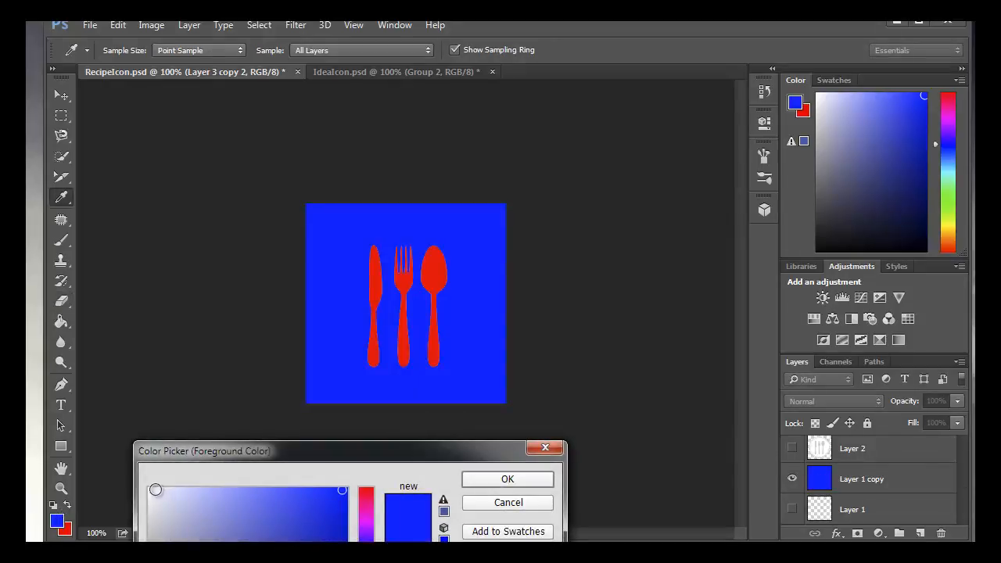
click(151, 489)
click(508, 478)
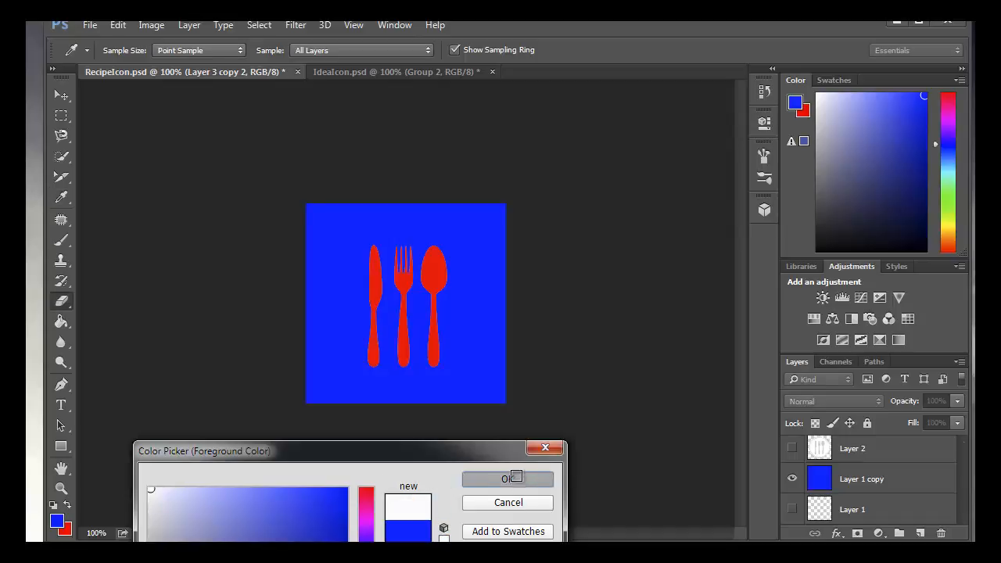
key(e)
key(ctrl+BackSpace)
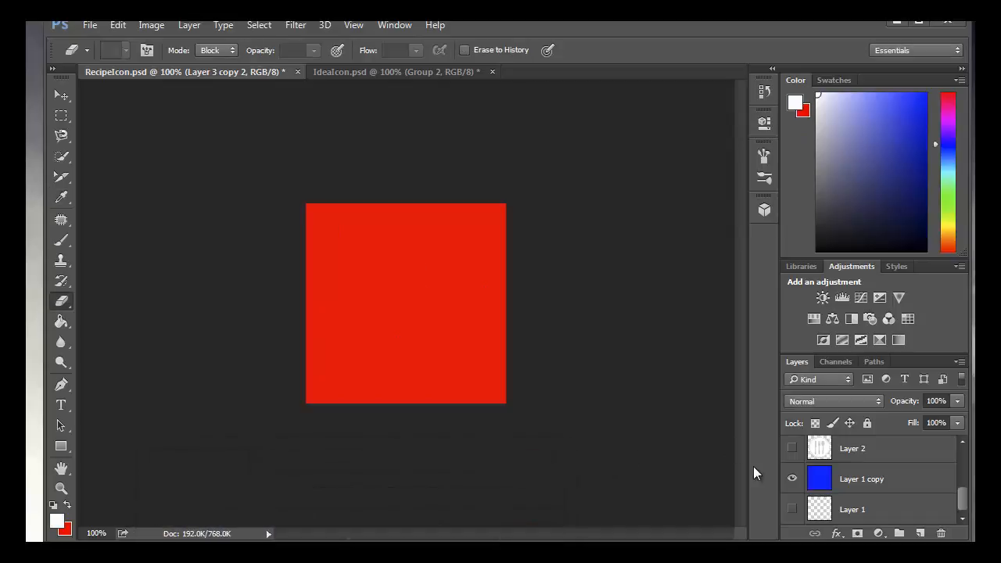
key(ctrl+z)
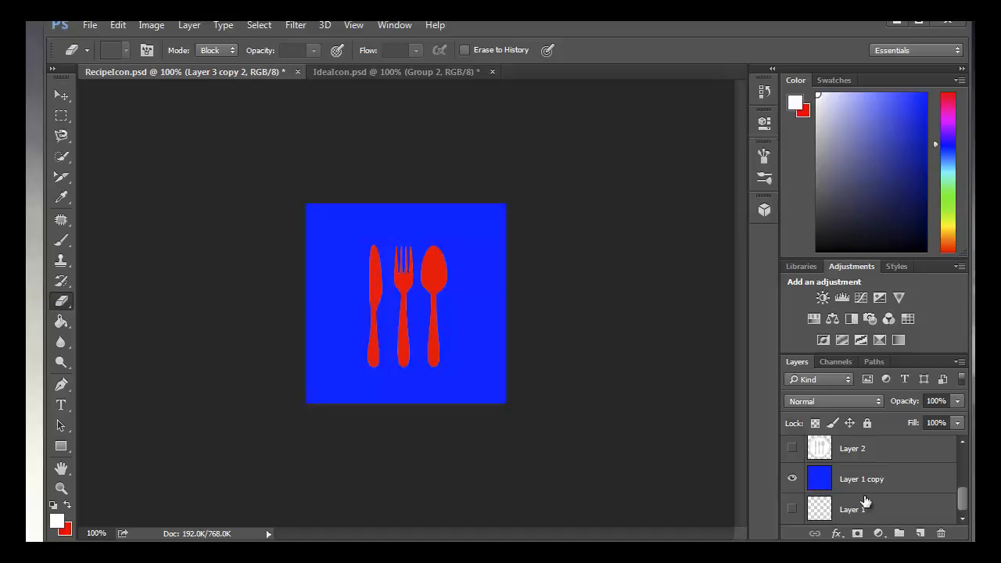
click(849, 479)
key(alt+BackSpace)
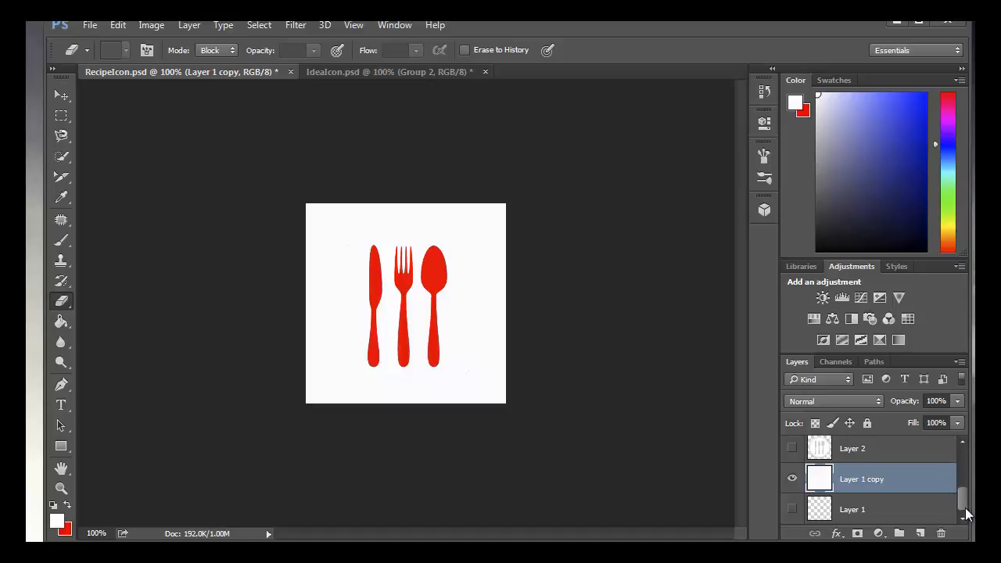
Change the Color Overlay of Layer 3 copy 2 to light grey
drag(968, 514, 969, 463)
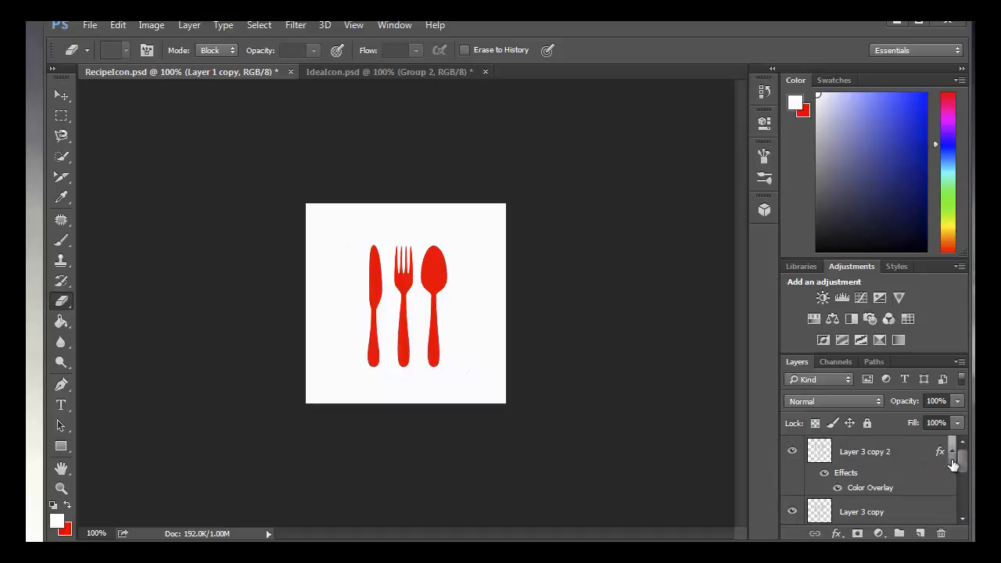
double_click(870, 488)
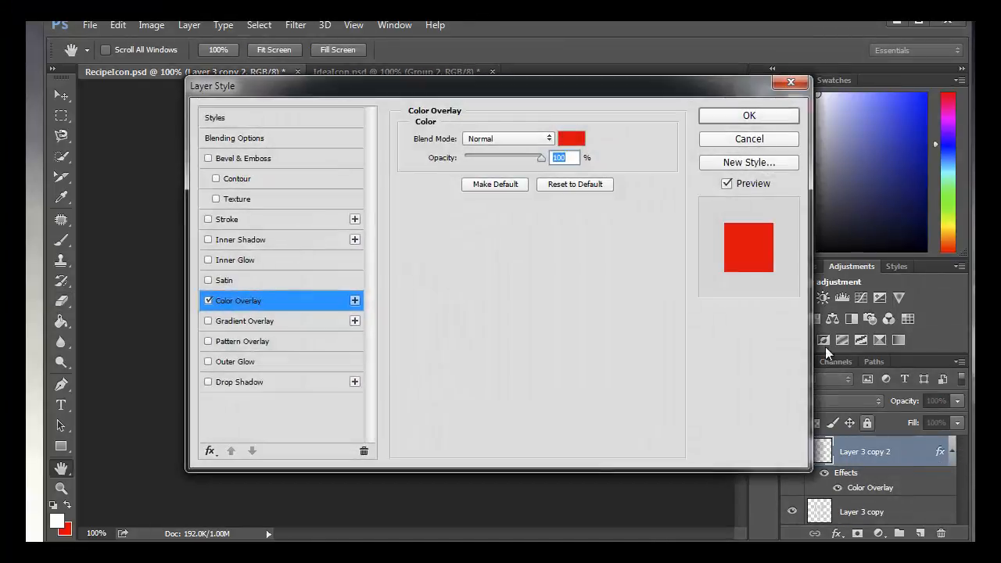
click(569, 139)
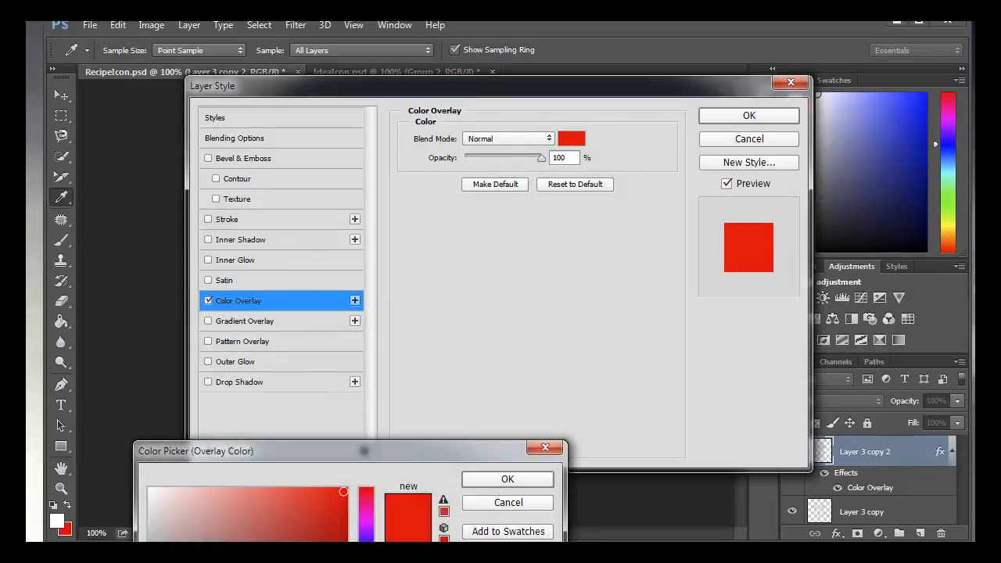
click(150, 535)
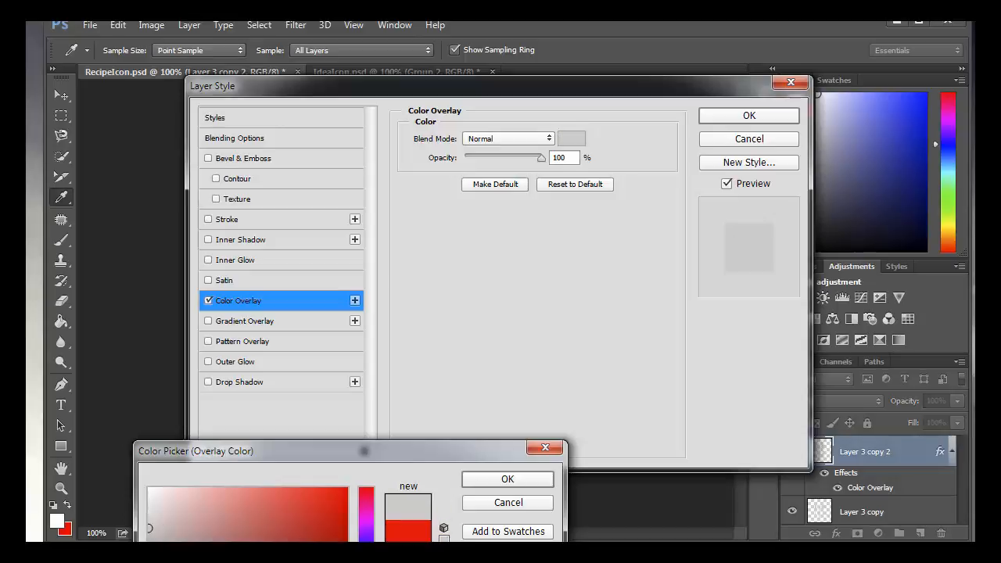
click(485, 483)
Add a Gradient Overlay to Layer 3 copy 2 using the Neutral Density preset, with Linear style and 77% opacity
click(208, 321)
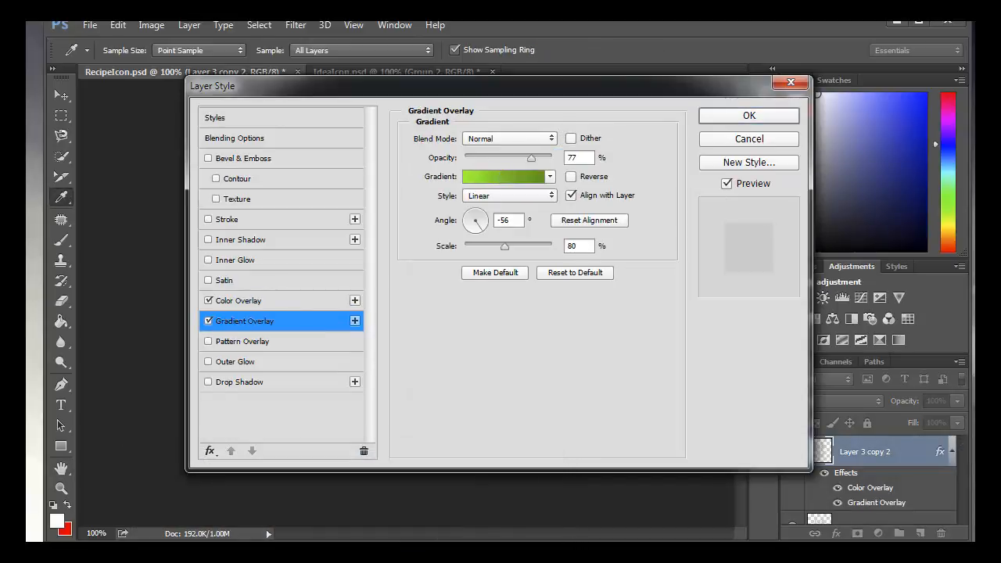
click(505, 176)
drag(565, 78, 482, 89)
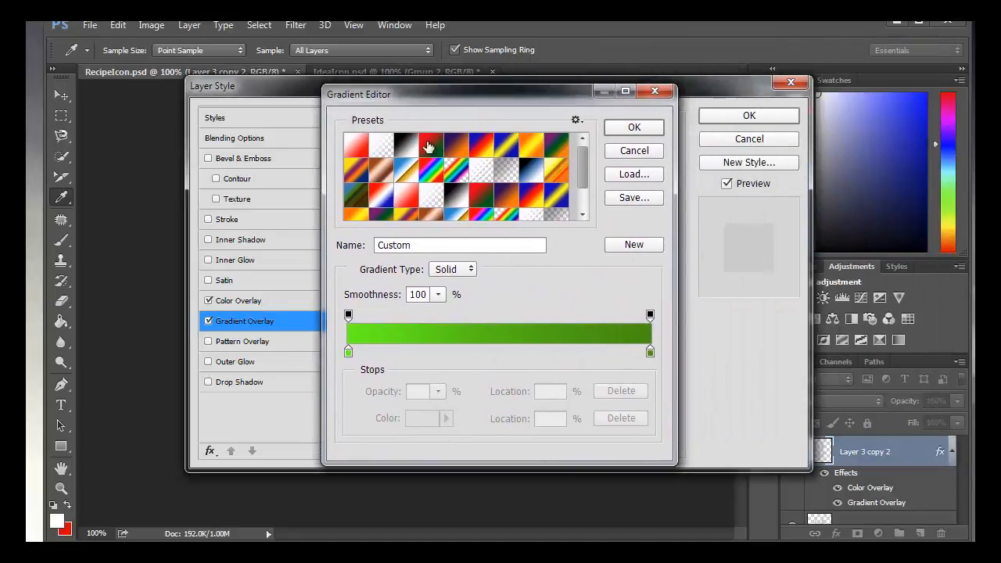
click(381, 146)
click(555, 215)
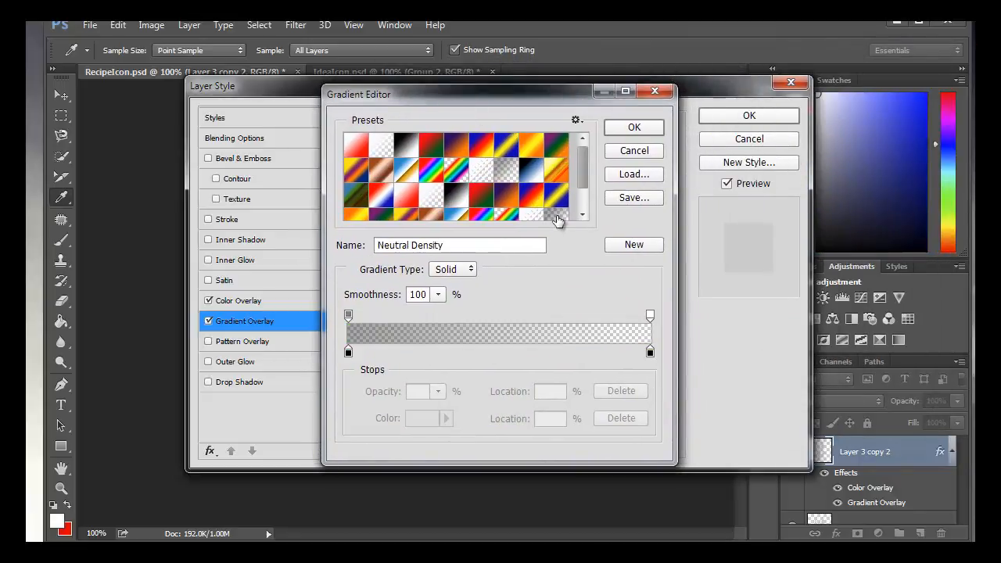
click(650, 352)
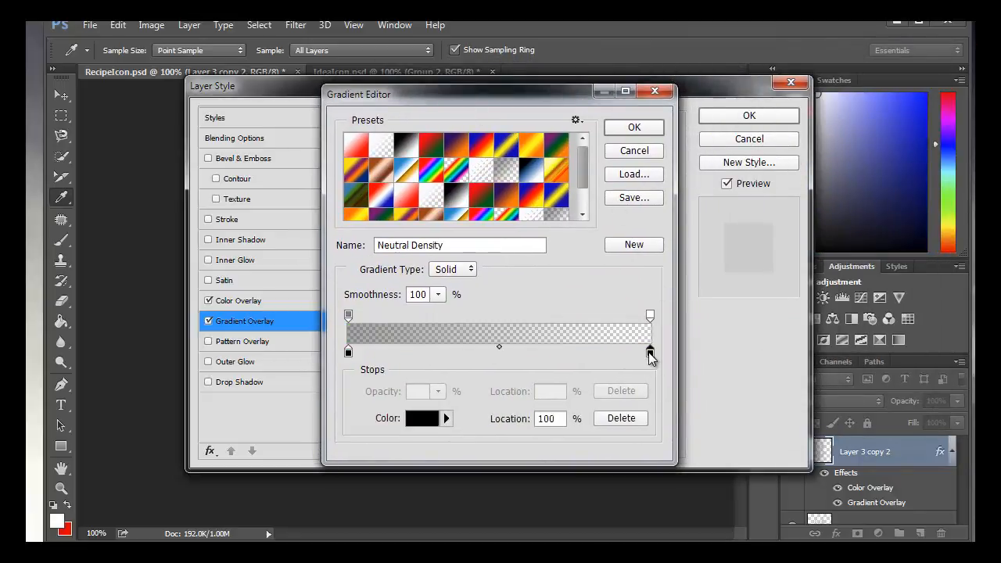
double_click(650, 352)
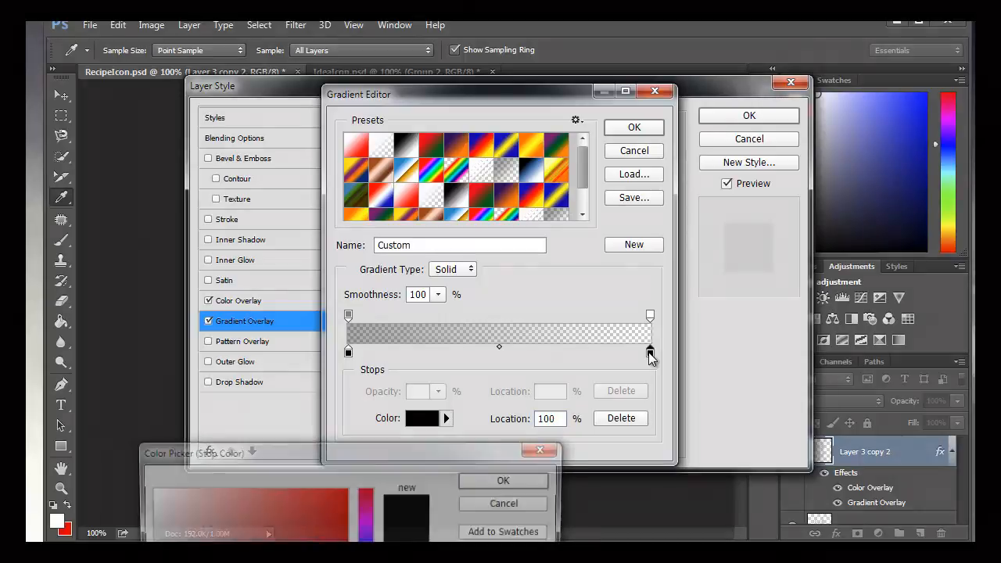
click(509, 504)
click(640, 131)
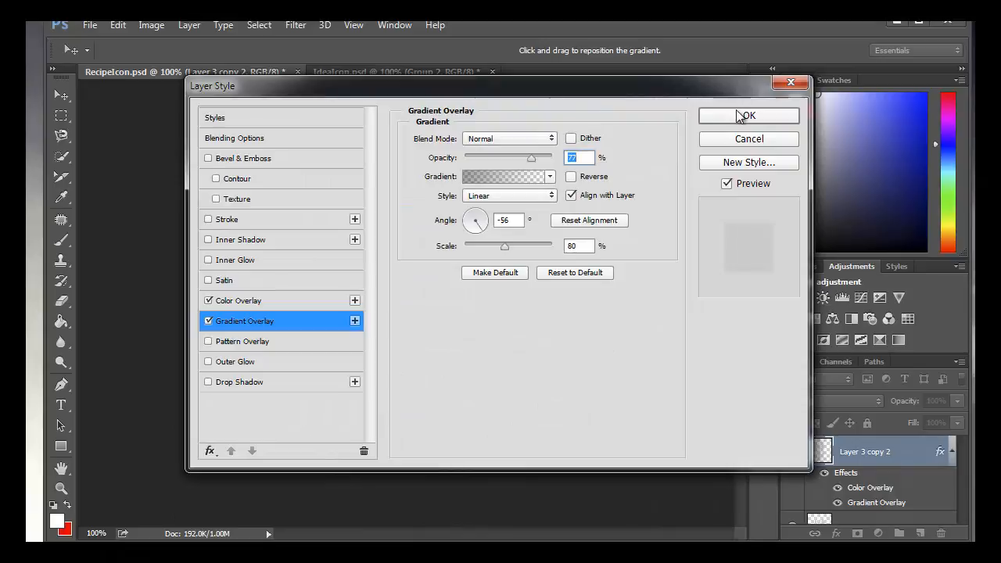
click(740, 116)
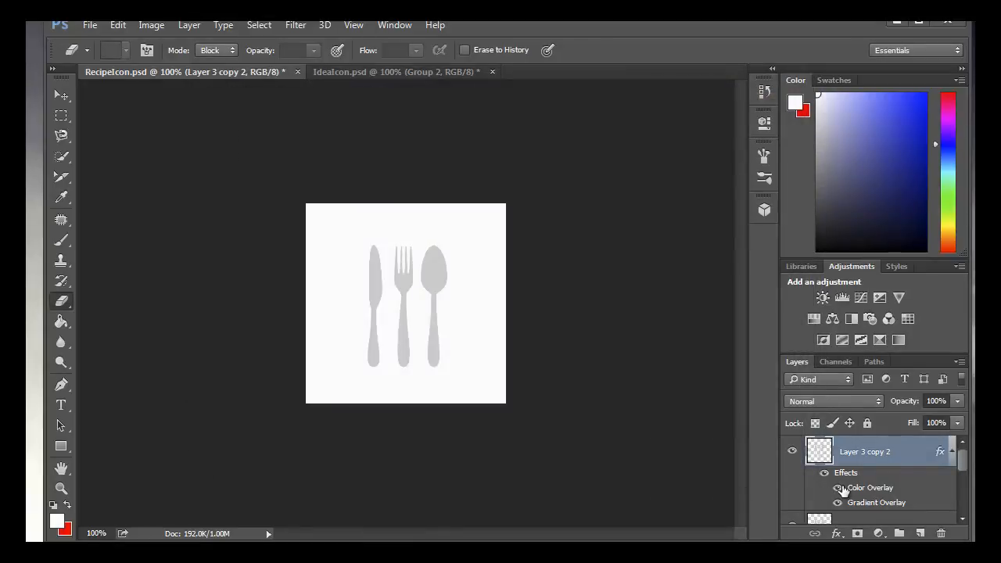
Toggle the visibility of the Color Overlay and Gradient Overlay effects on Layer 3 copy 2 to compare their looks
click(838, 489)
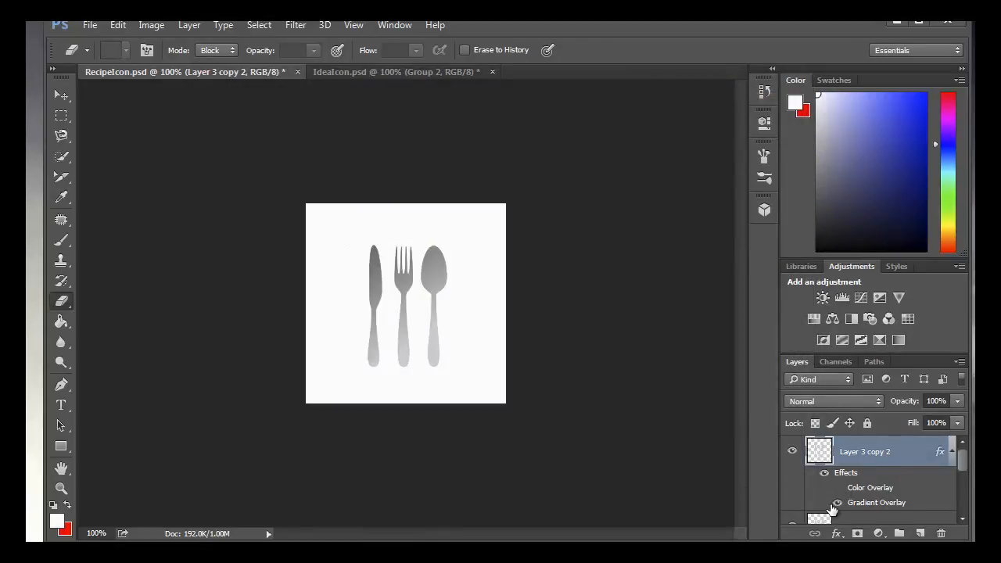
click(838, 503)
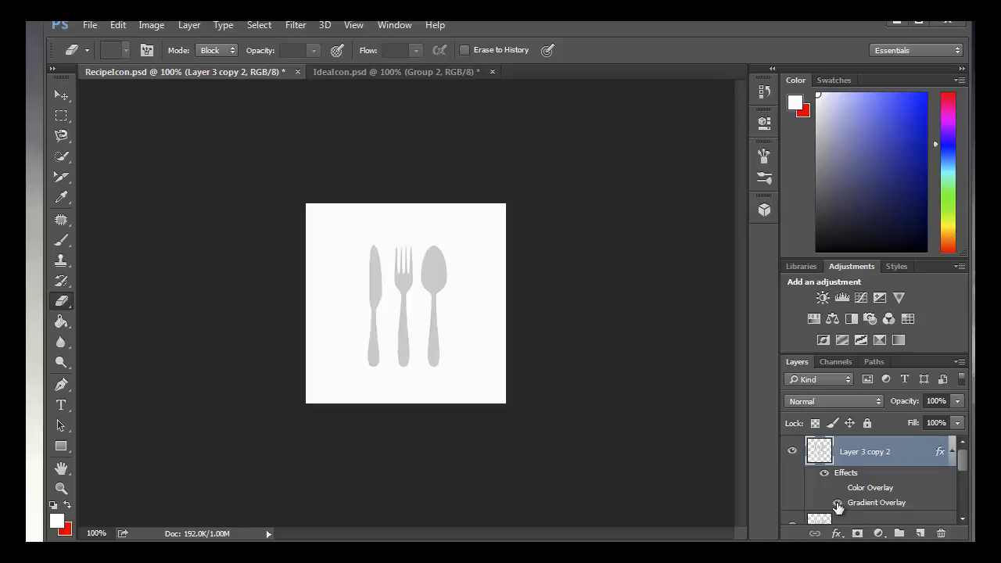
click(837, 503)
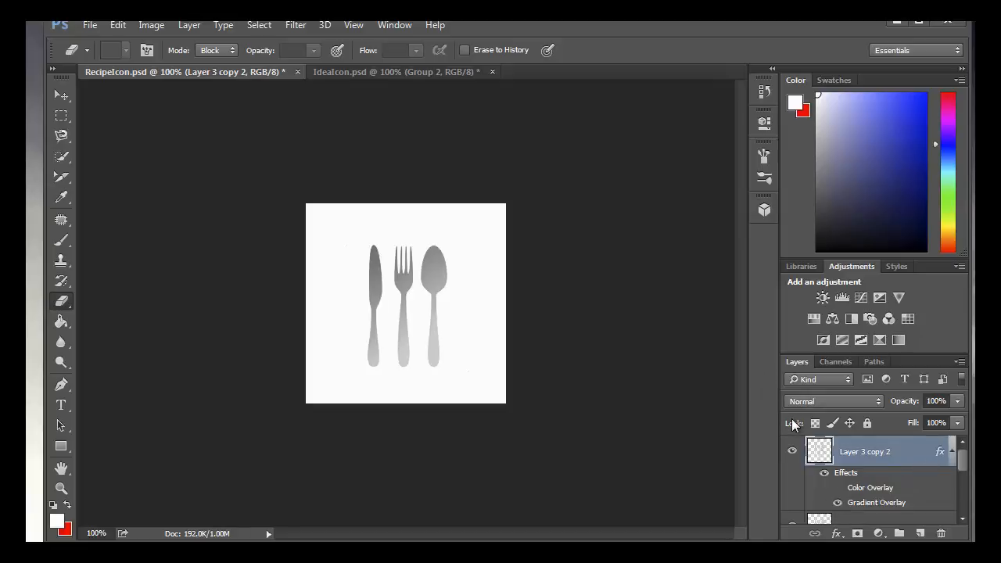
click(839, 488)
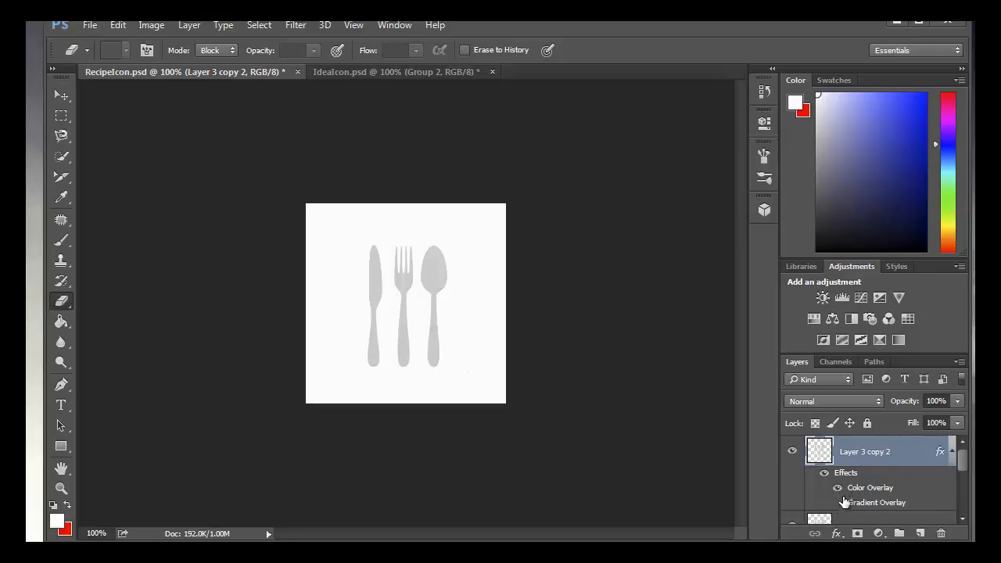
click(837, 503)
Change the Color Overlay of Layer 3 copy 2 to bright red
double_click(857, 490)
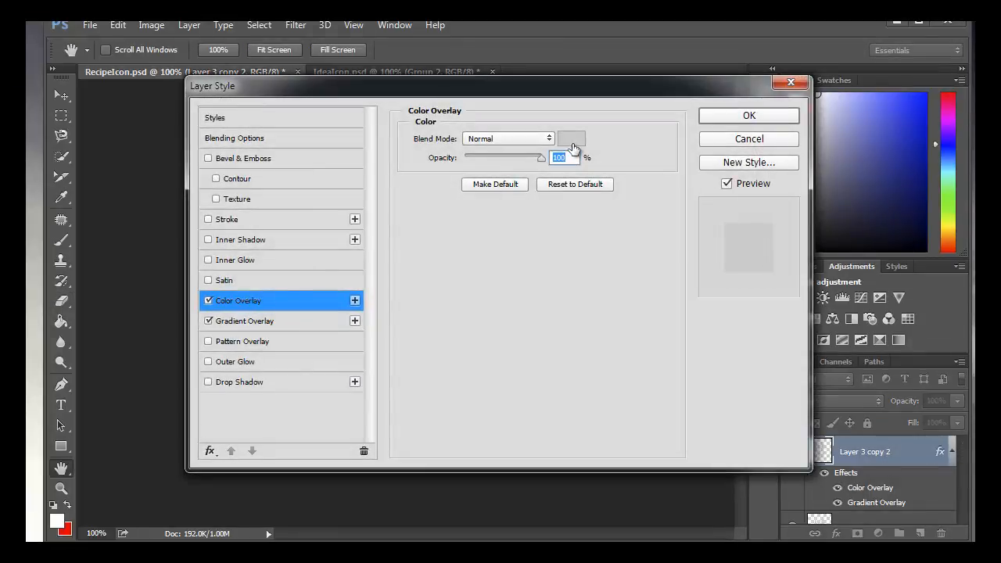
click(572, 139)
click(345, 490)
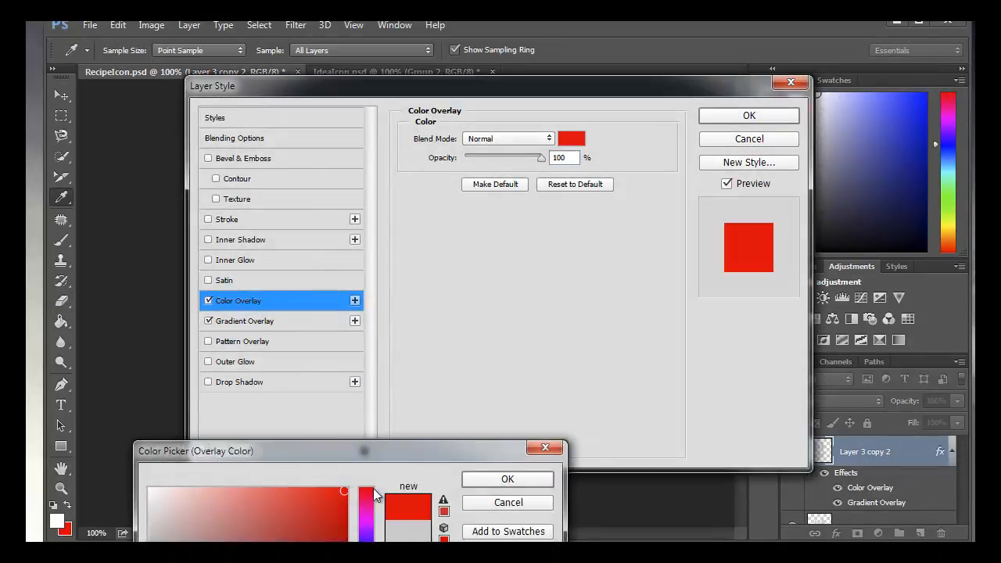
click(508, 479)
click(750, 116)
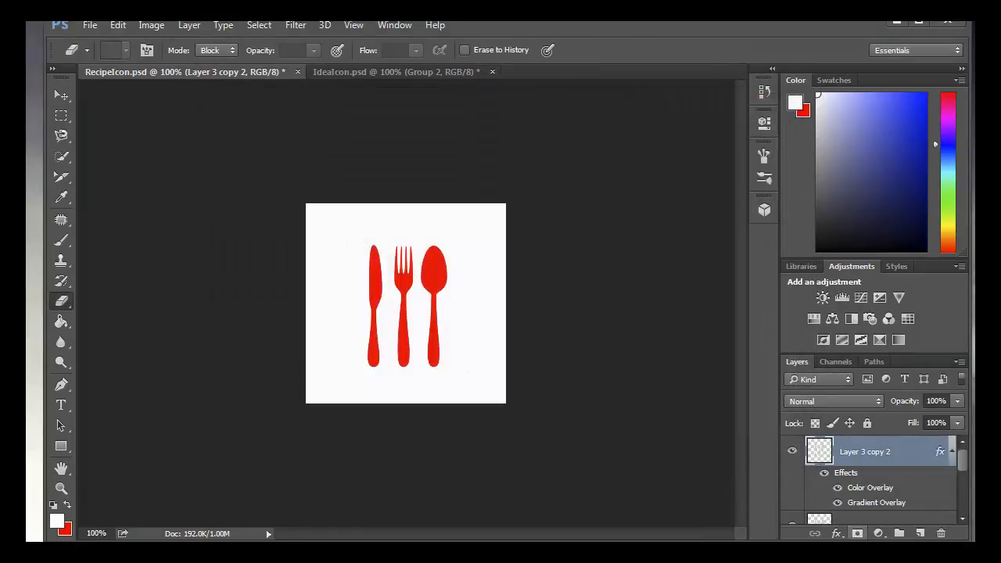
Hide the Color Overlay effect on Layer 3 copy 2 and hide Layer 1 copy, leaving the gradient cutlery on transparency
click(838, 487)
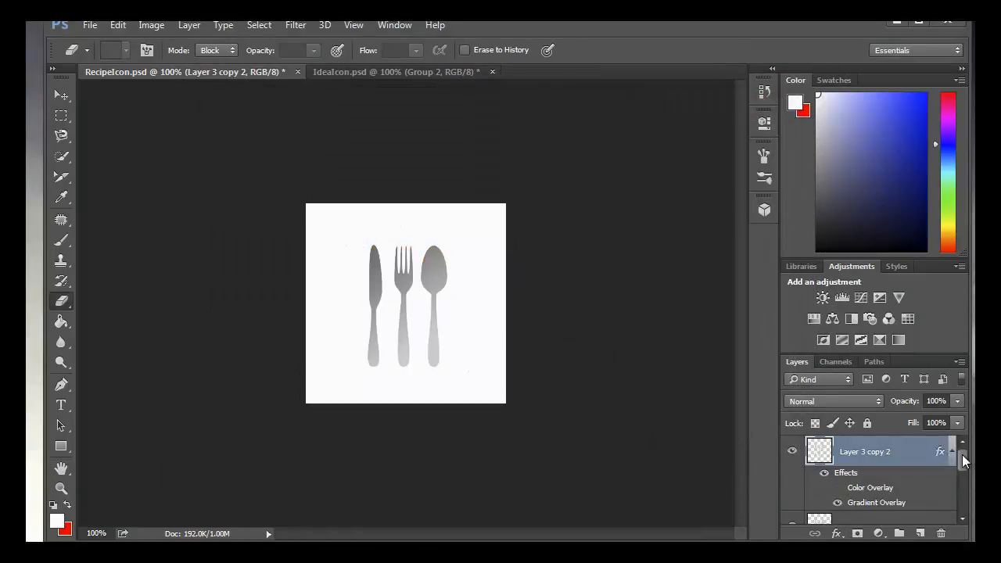
drag(963, 462, 964, 508)
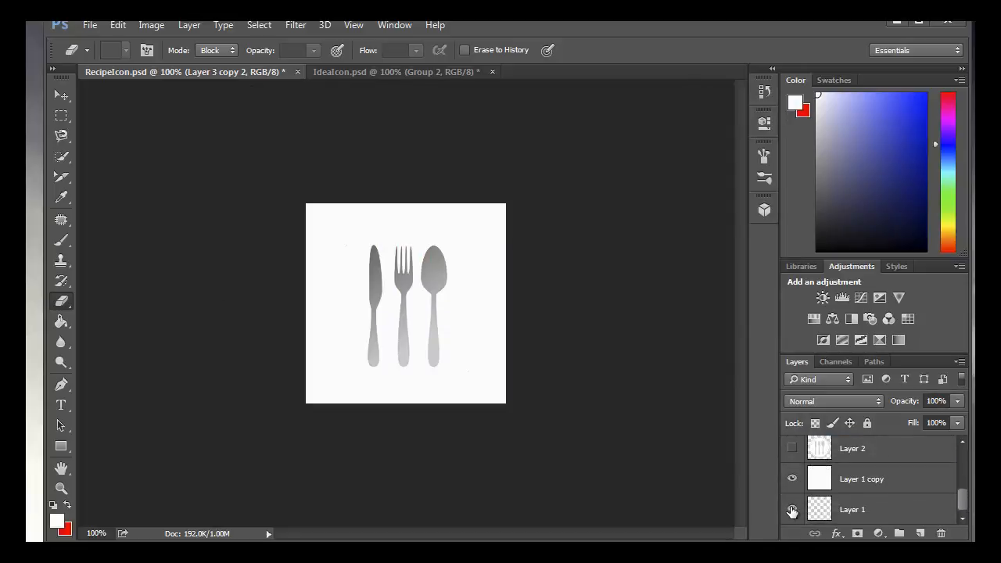
click(792, 479)
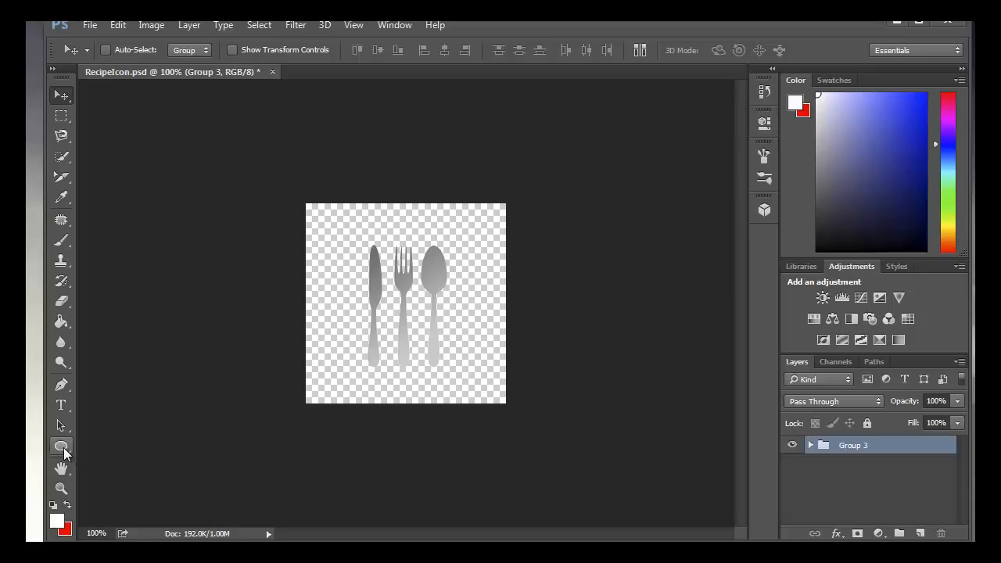
Draw a white circle about 227 px in diameter with the Ellipse tool and centre it on the canvas at X 14, Y 14 px
click(61, 446)
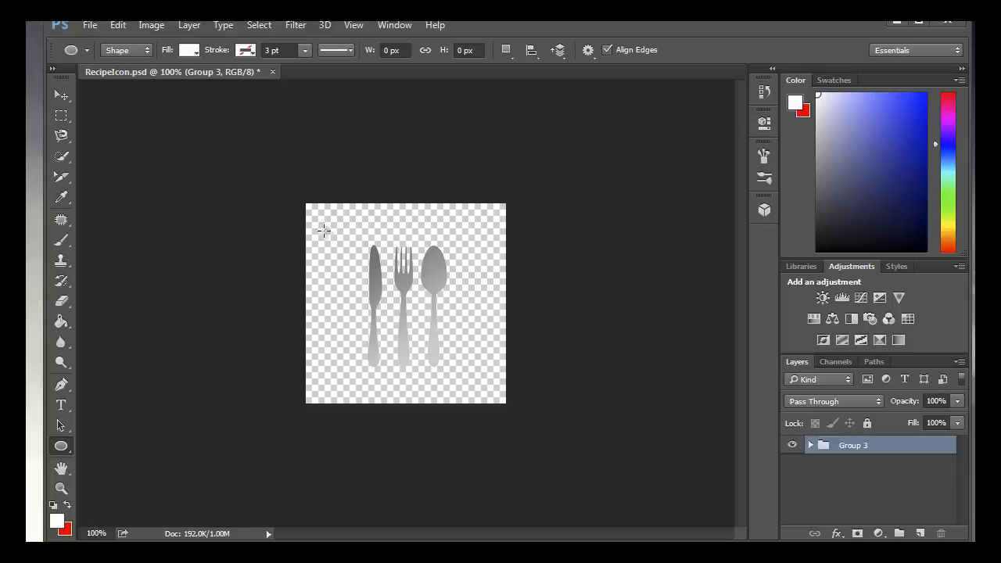
drag(323, 231, 535, 404)
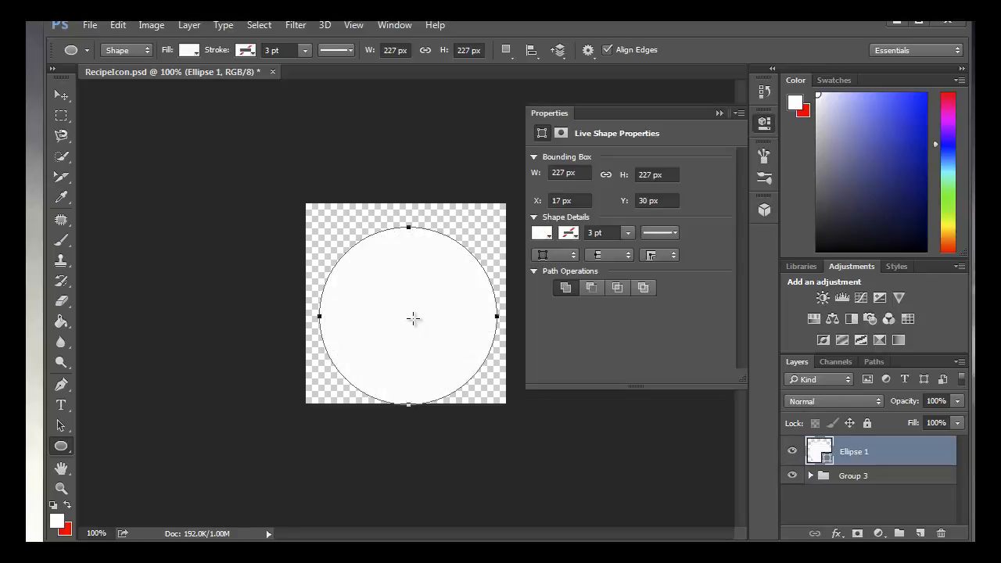
key(v)
mouse_move(393, 302)
mouse_down()
mouse_move(398, 286)
mouse_move(400, 296)
mouse_up()
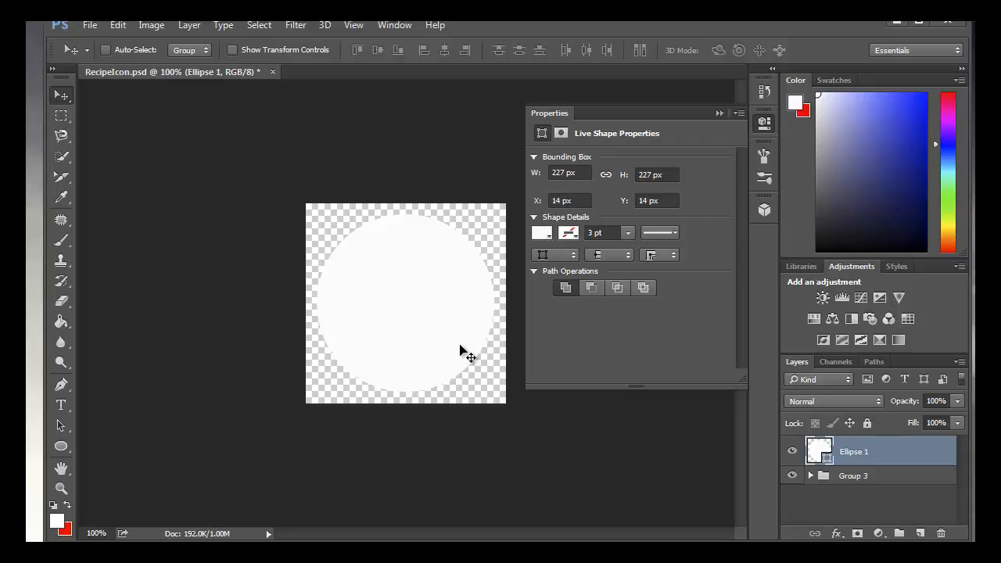
Set the circle's width and height to 235 px and reposition it to X 14, Y 10 px
click(554, 173)
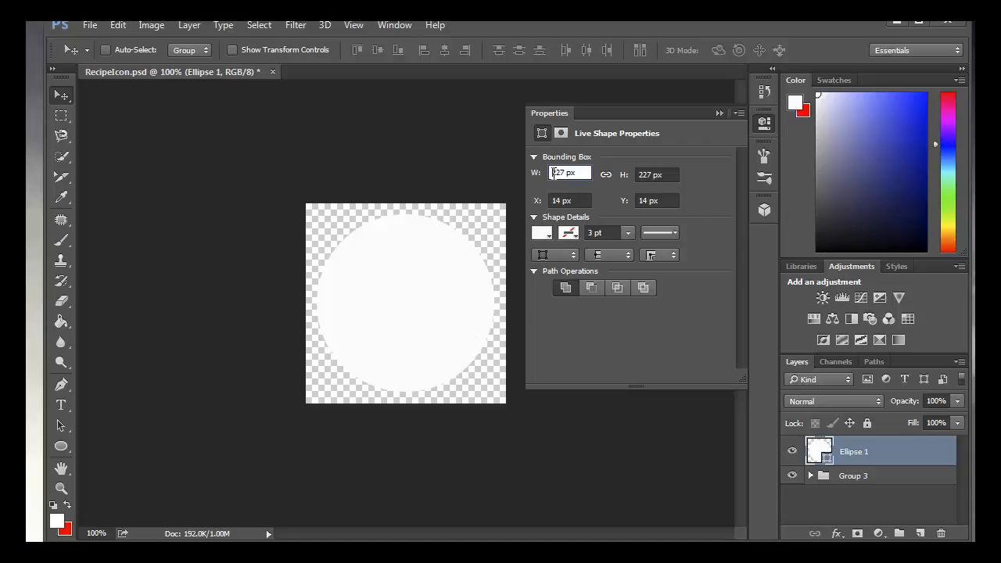
text(235)
click(646, 178)
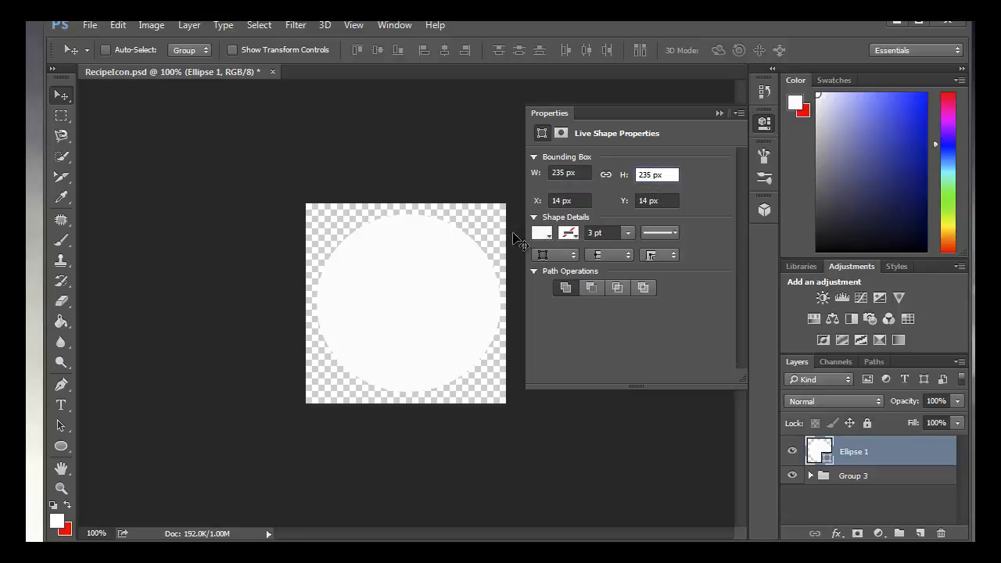
key(Return)
drag(459, 267, 424, 264)
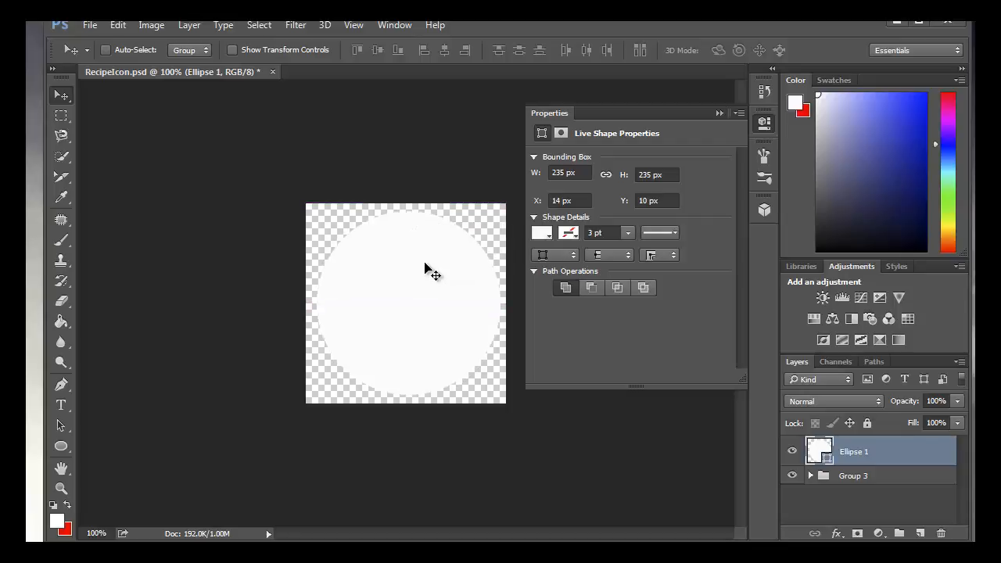
Resize the circle to 236 by 236 px and centre it at X 10, Y 10 px
click(565, 173)
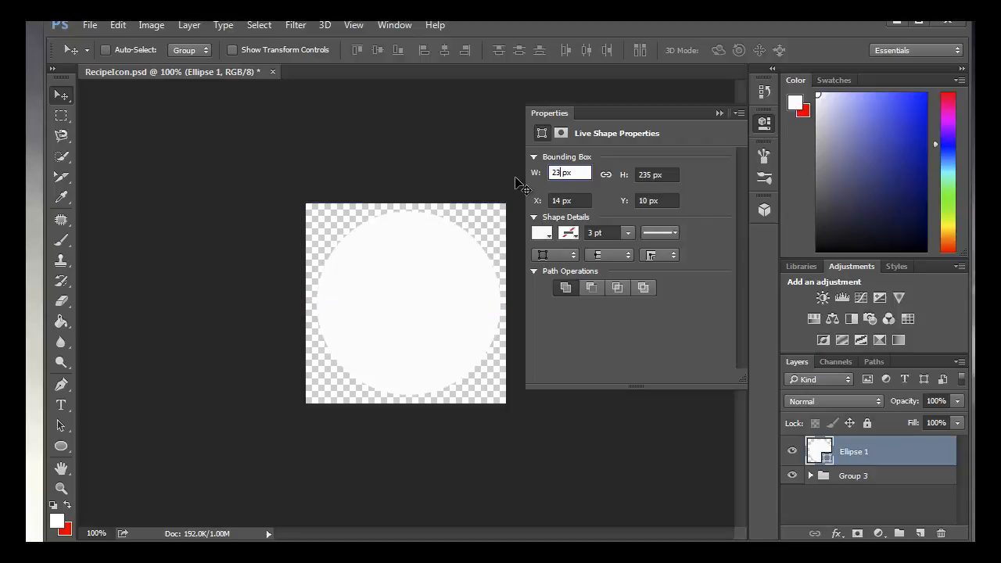
click(649, 174)
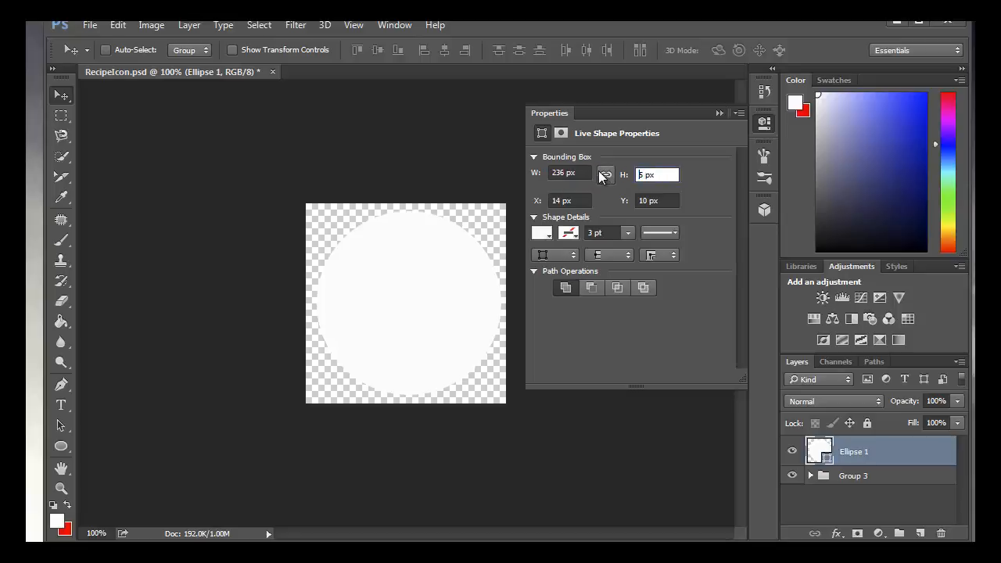
key(Return)
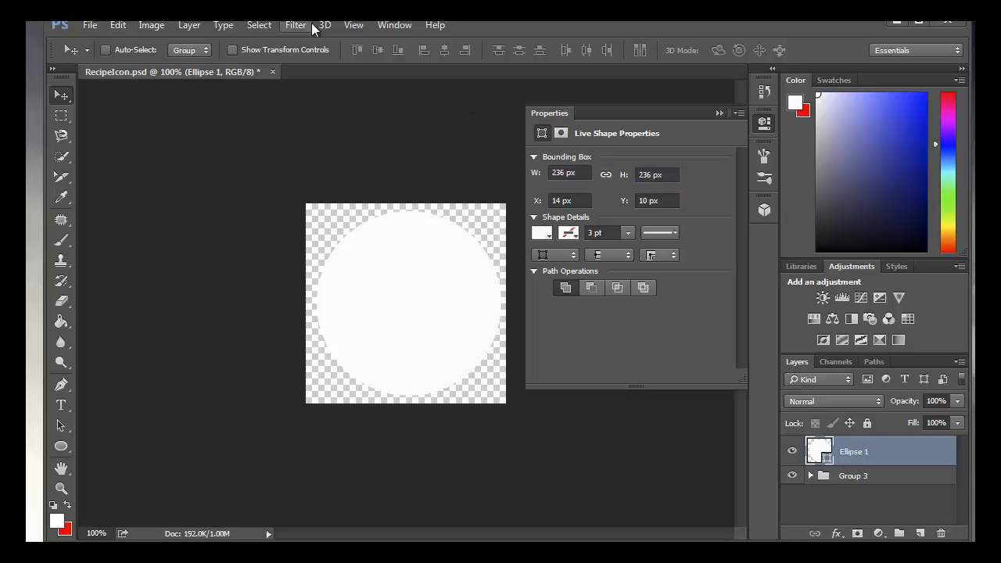
mouse_move(420, 283)
mouse_down()
mouse_move(391, 287)
mouse_move(418, 286)
mouse_up()
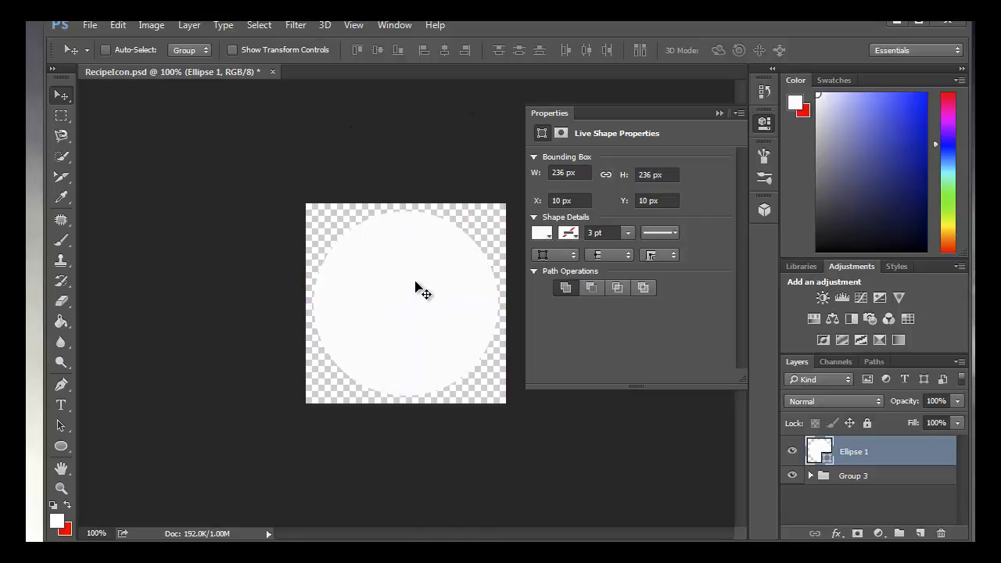
Place the Ellipse 1 layer below Group 3 and add a 3 px Stroke positioned inside the circle
click(719, 114)
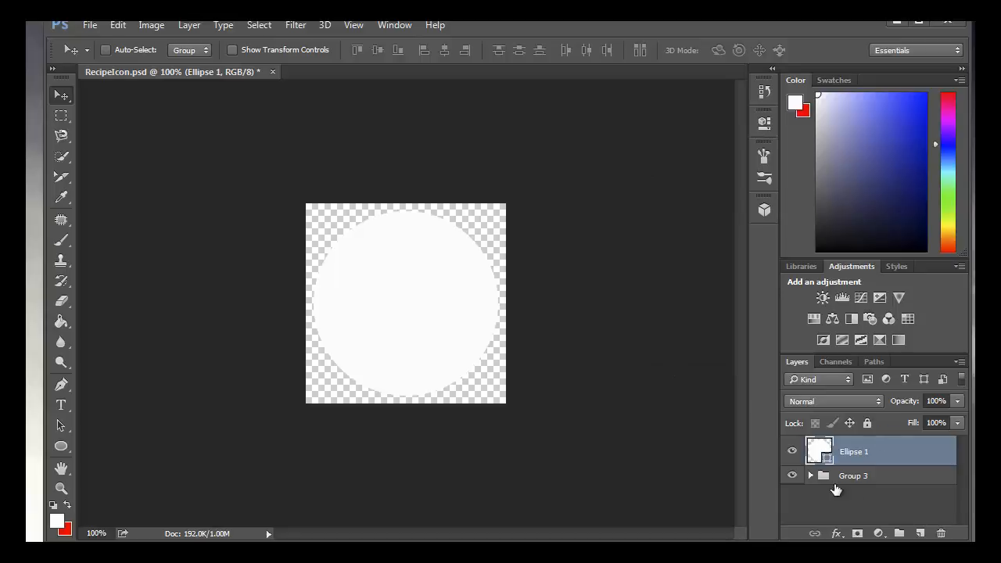
drag(867, 454, 880, 485)
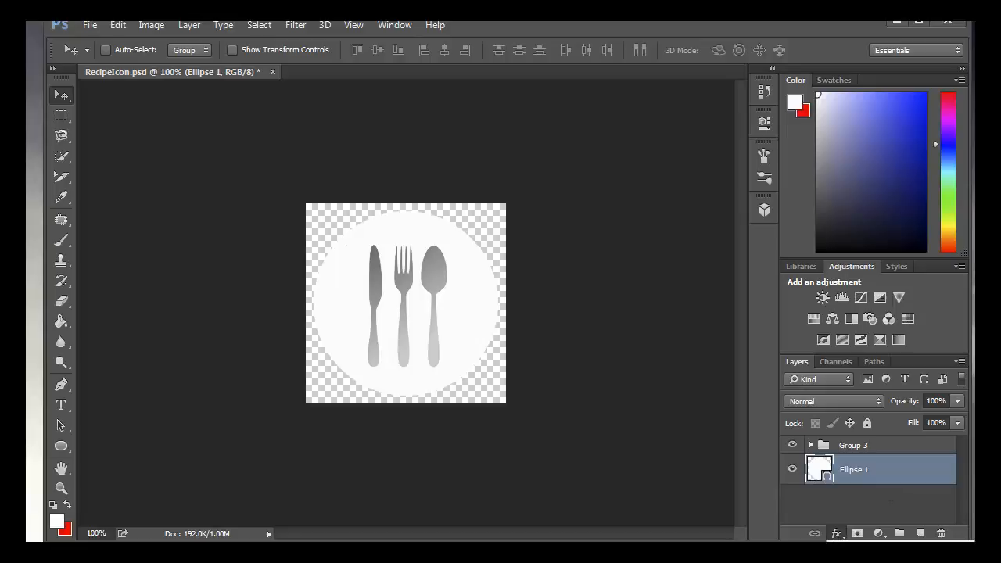
click(853, 560)
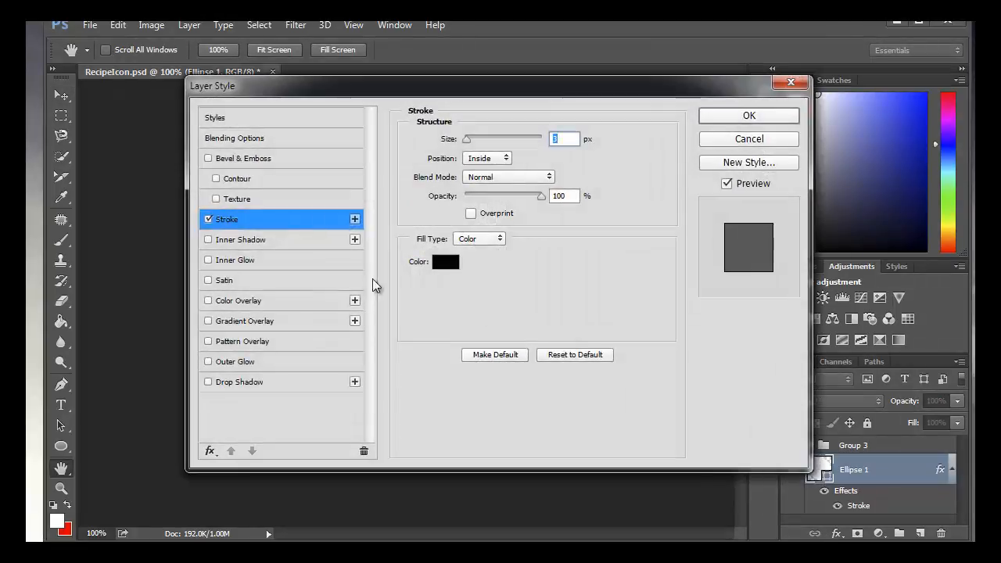
drag(441, 78, 695, 120)
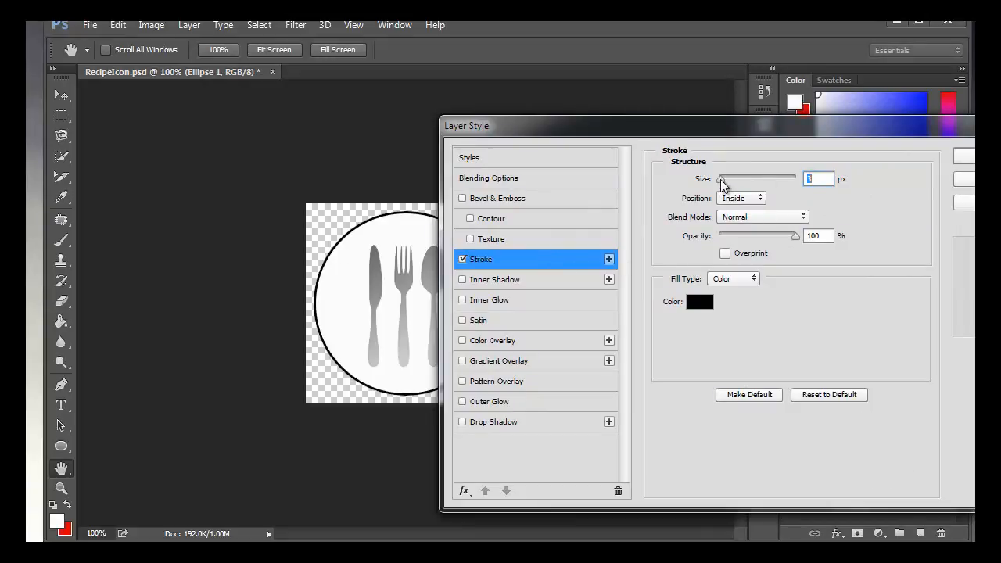
mouse_move(721, 182)
mouse_down()
mouse_move(729, 183)
mouse_move(721, 182)
mouse_up()
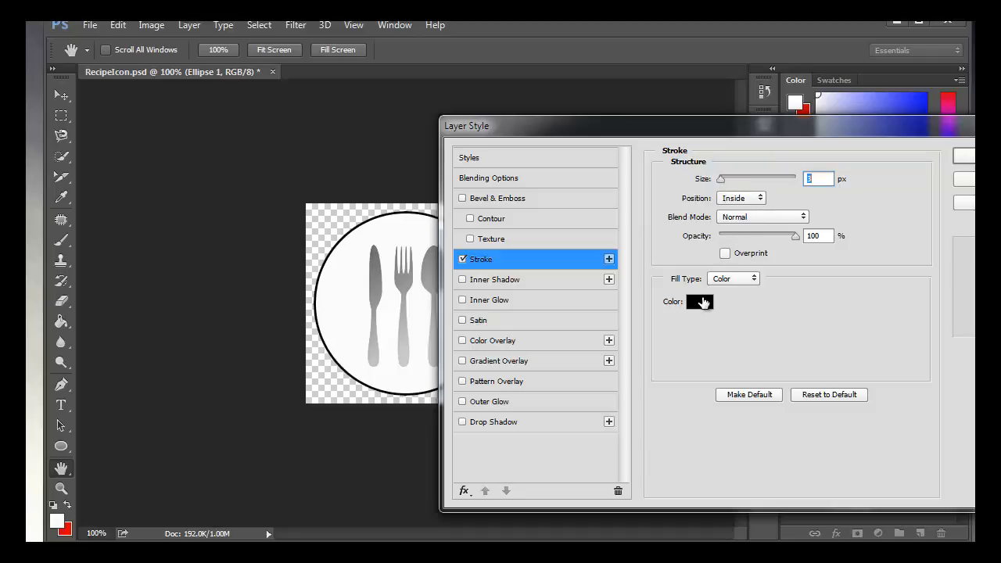
Set the circle's stroke colour to a light grey sampled from the knife's handle
click(701, 302)
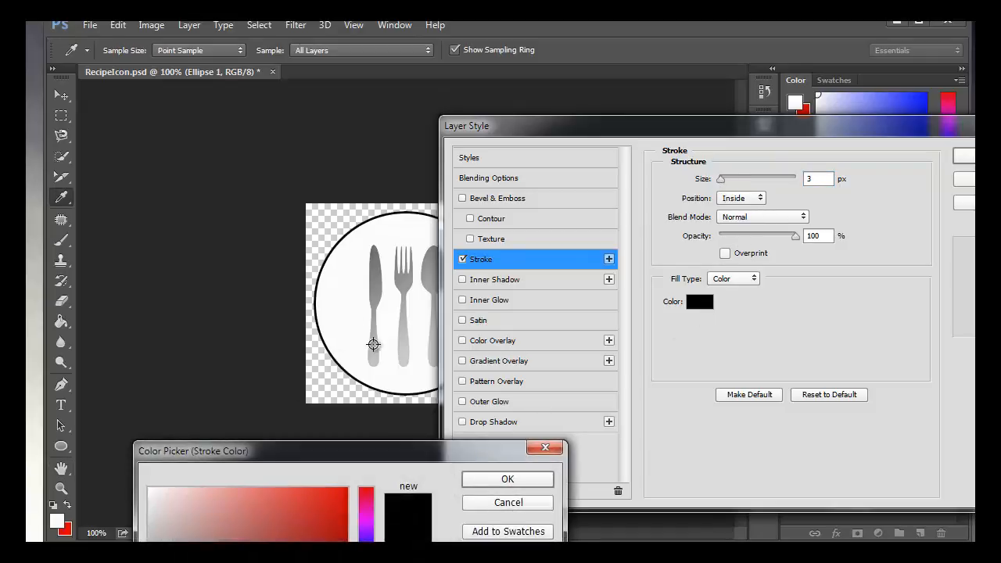
click(377, 356)
click(507, 480)
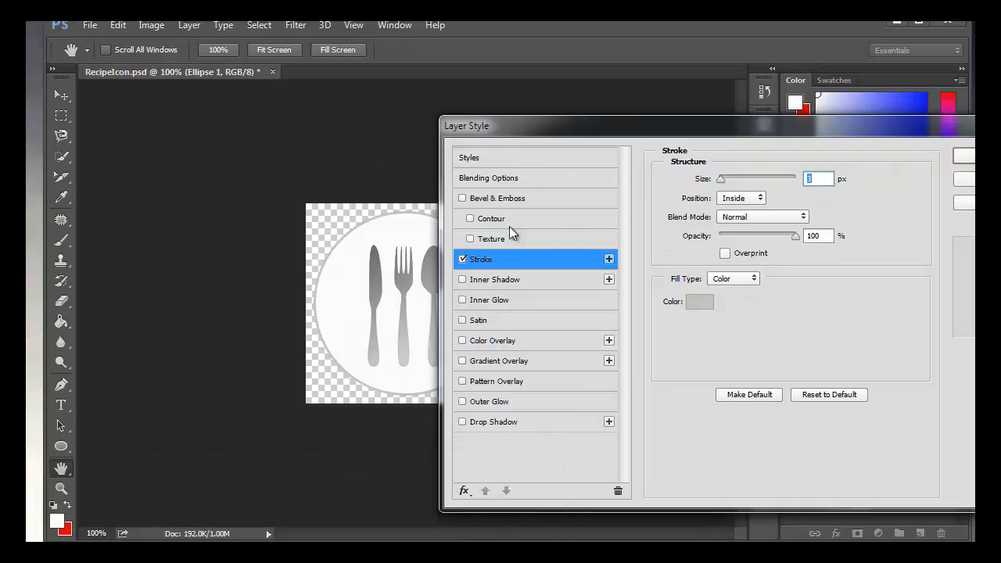
mouse_move(788, 130)
mouse_down()
mouse_move(605, 134)
mouse_move(799, 139)
mouse_up()
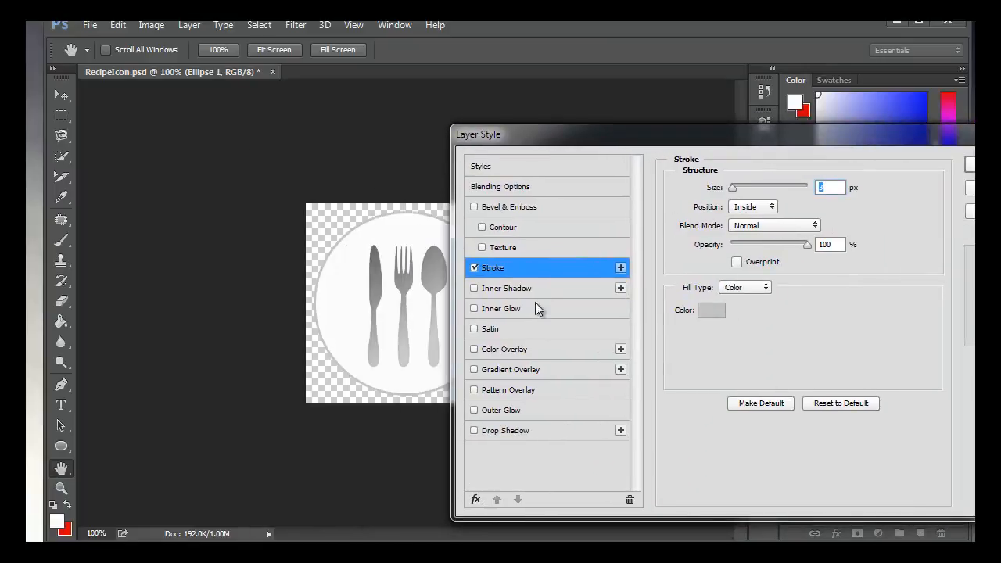
Add a Gradient Overlay to the circle using the transparent grey gradient, and shift it so the shading falls towards the lower right
click(501, 374)
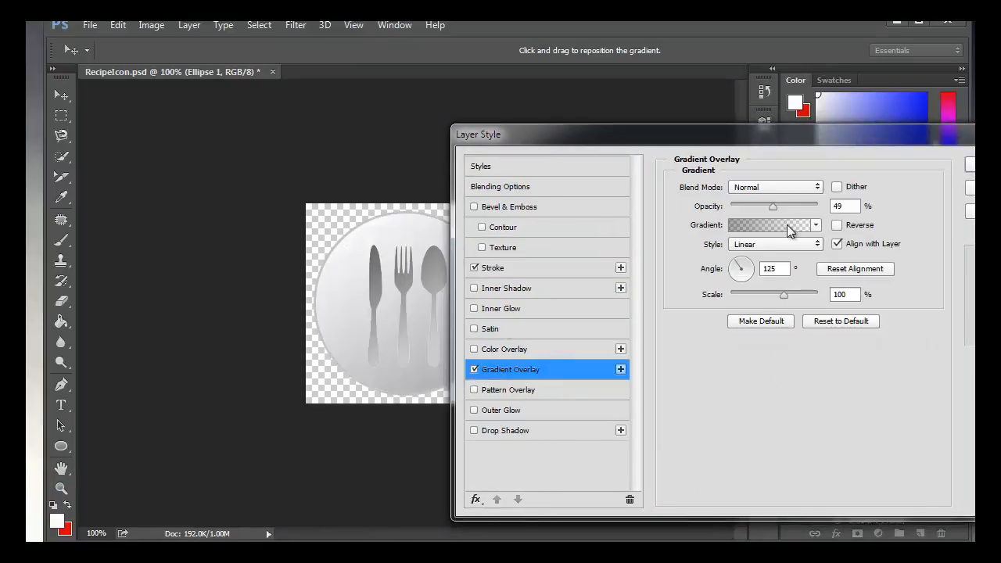
click(816, 226)
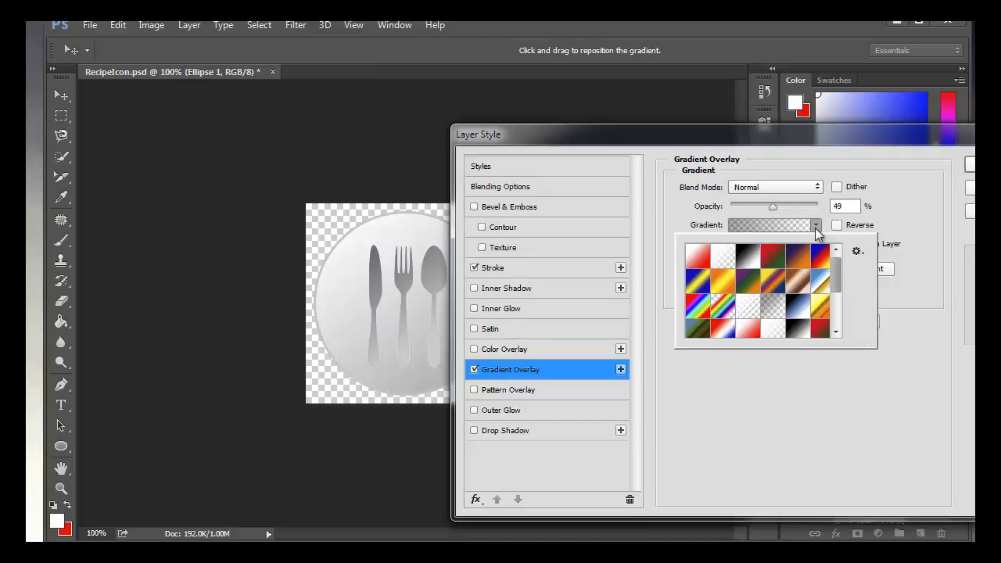
click(726, 258)
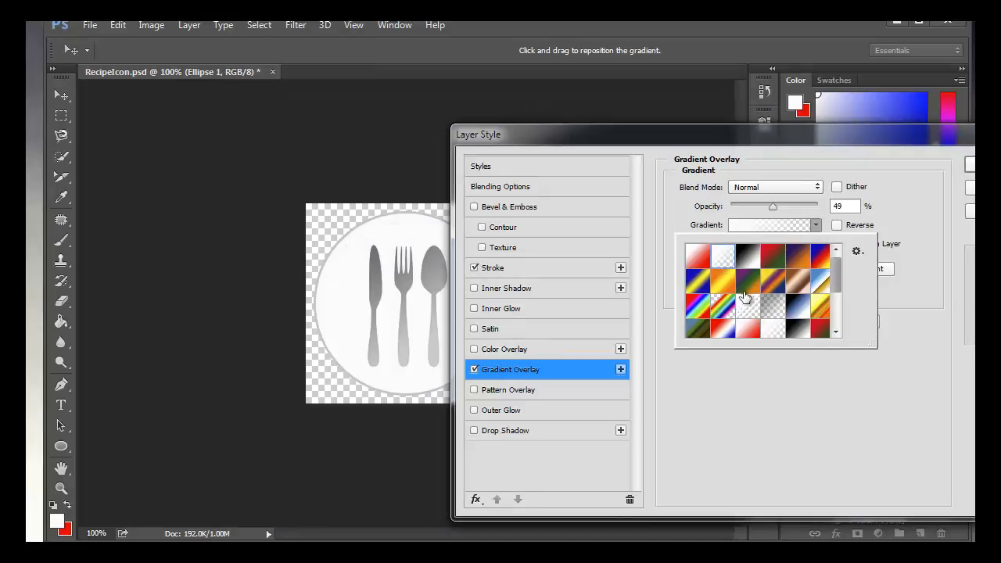
click(771, 309)
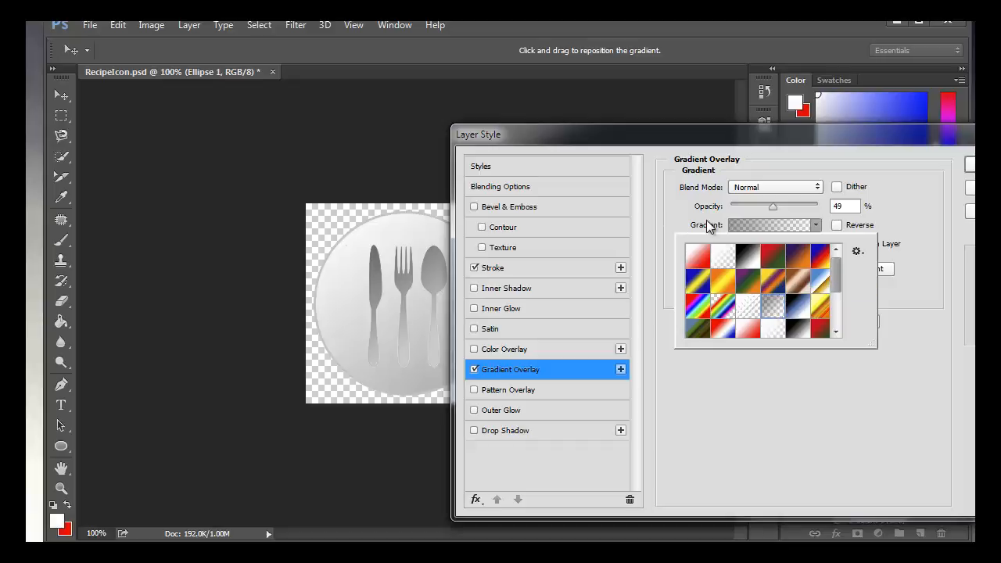
drag(659, 132, 732, 110)
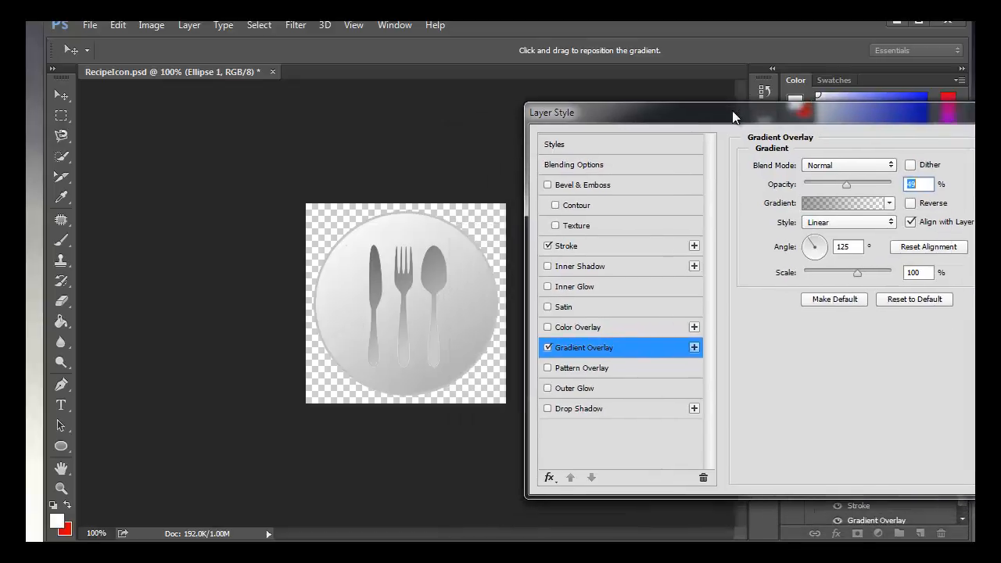
mouse_move(443, 339)
mouse_down()
mouse_move(405, 329)
mouse_move(467, 369)
mouse_move(353, 261)
mouse_move(310, 180)
mouse_move(384, 339)
mouse_move(457, 396)
mouse_up()
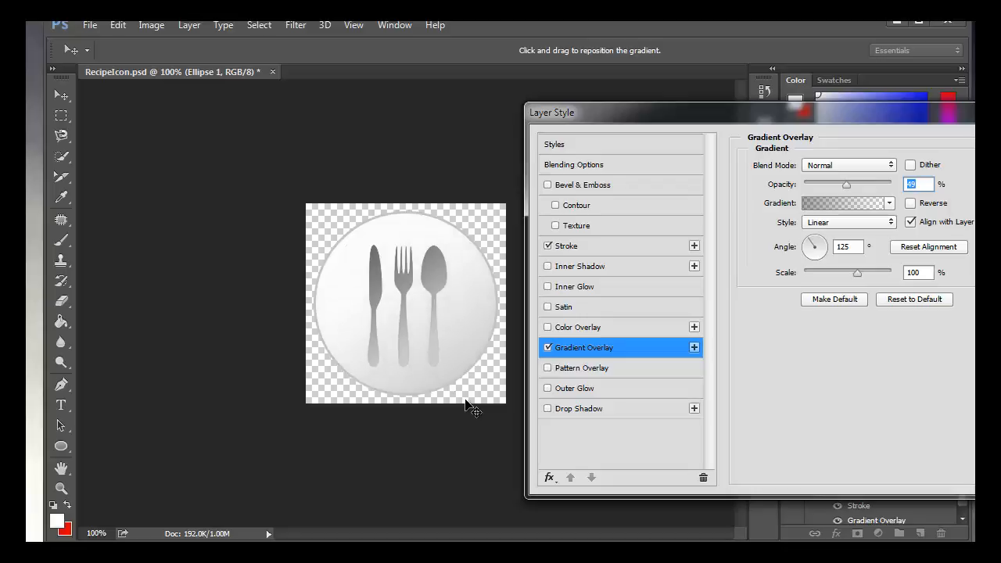
drag(809, 113, 490, 171)
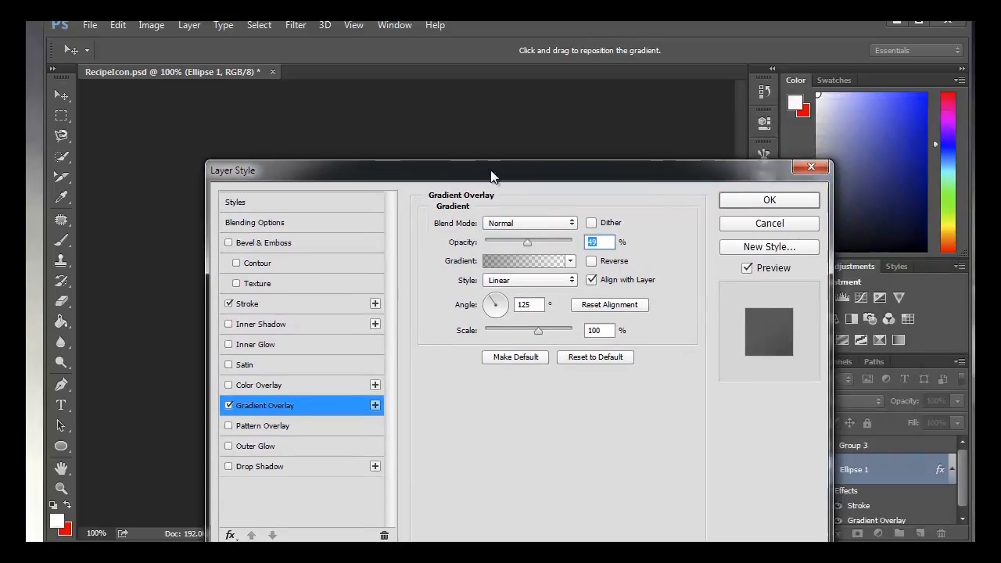
click(781, 199)
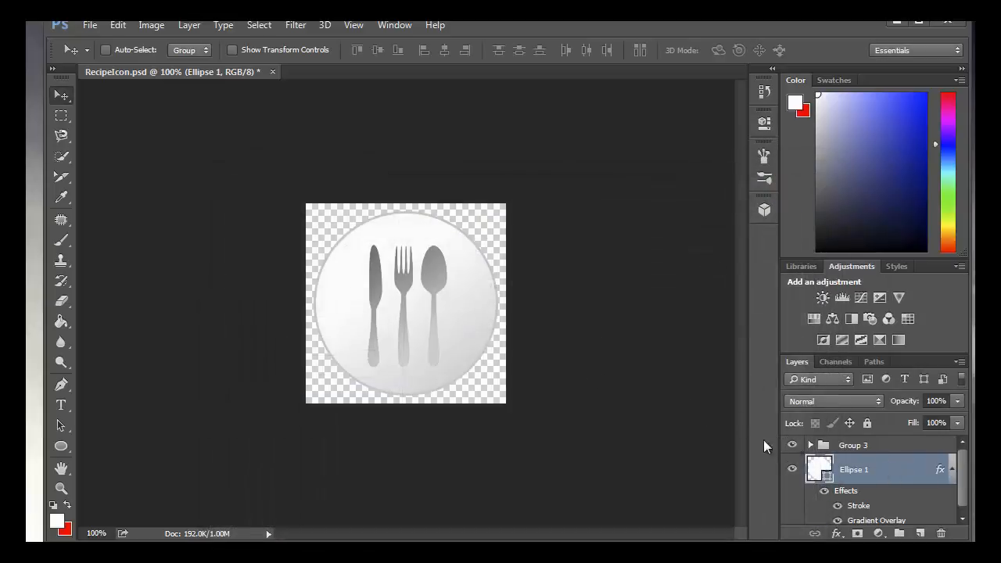
Set the foreground colour to pure white
click(62, 384)
click(57, 521)
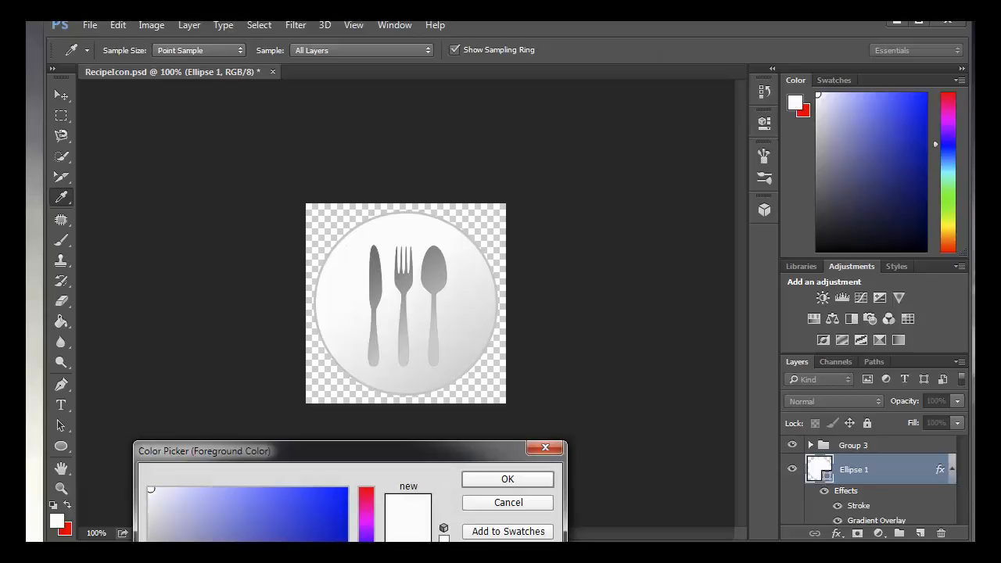
text(ffff)
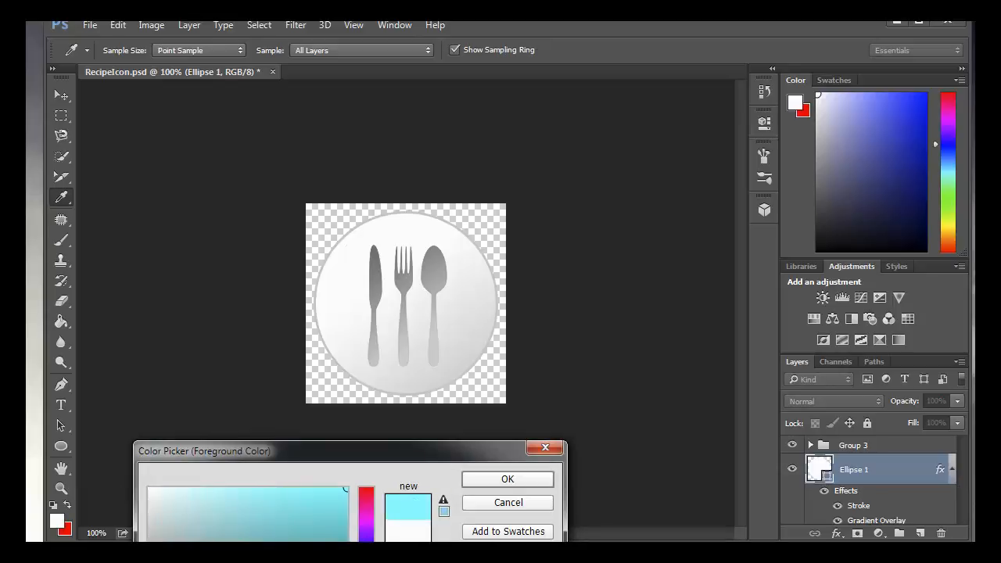
text(f)
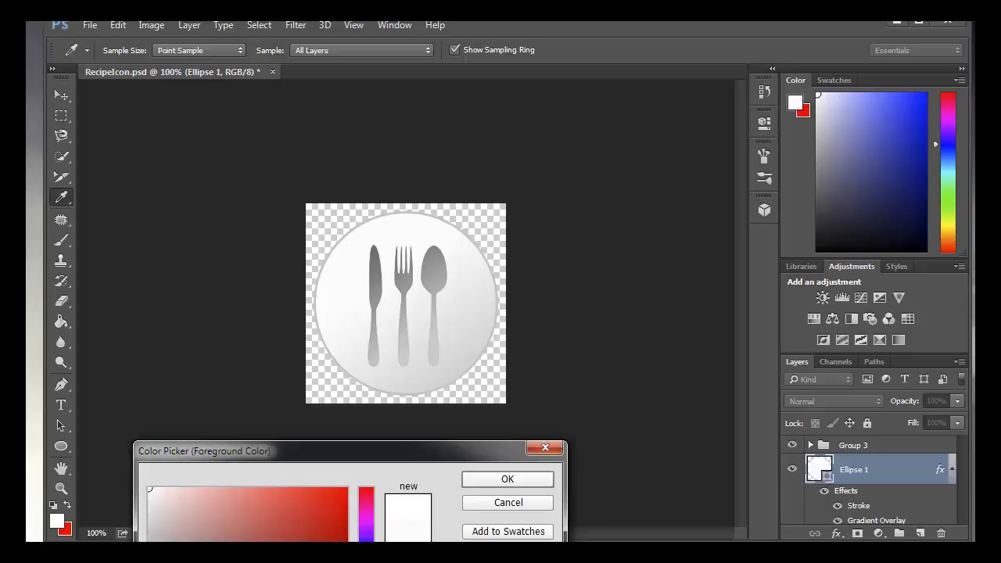
click(505, 479)
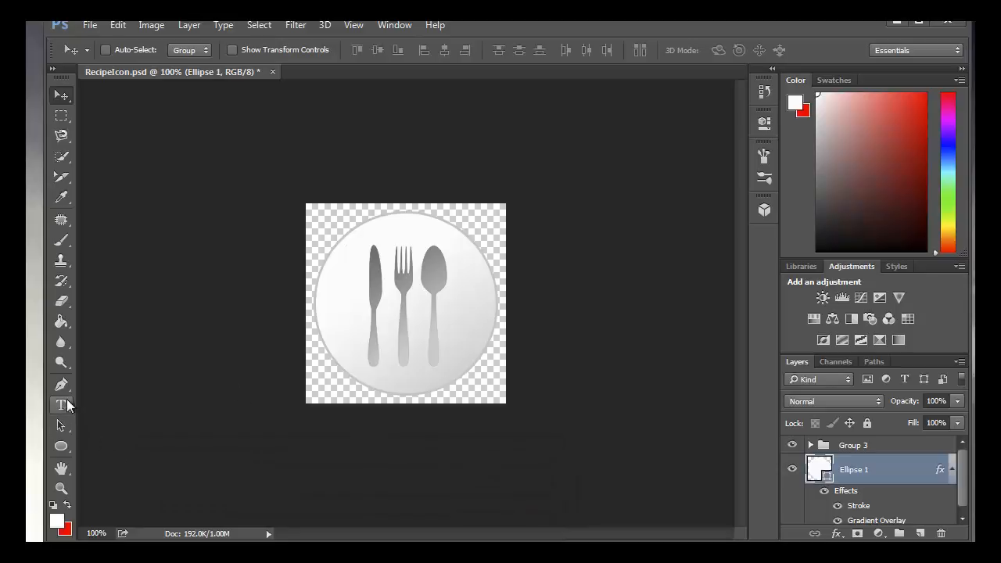
Draw a closed white Pen tool shape covering the icon's upper half, its lower edge running across the middle of the cutlery
click(63, 383)
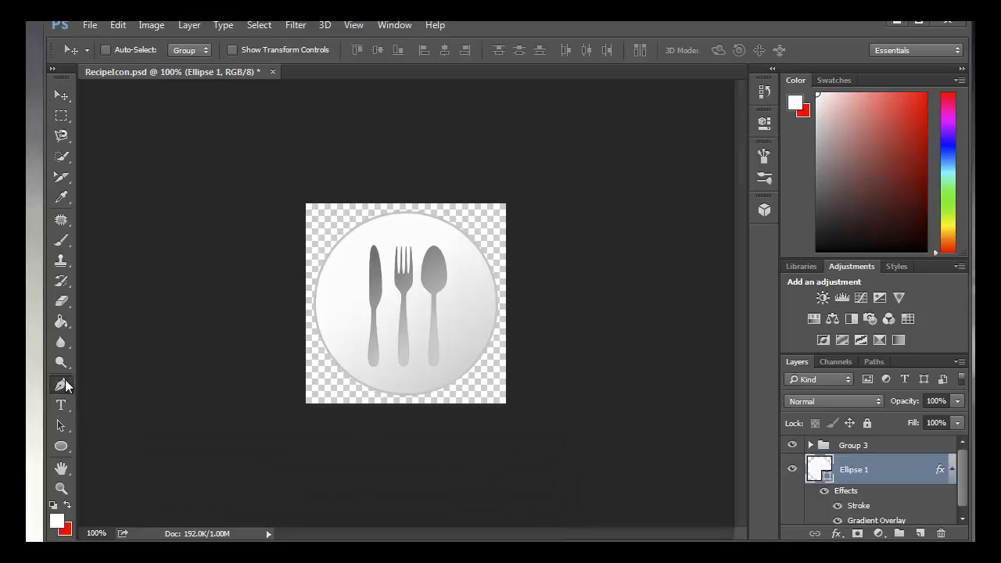
click(276, 308)
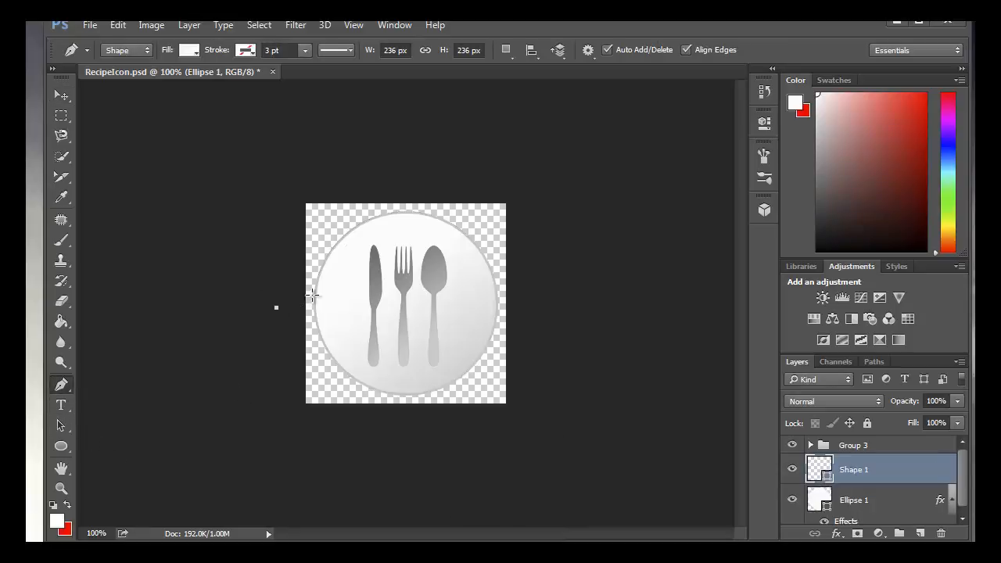
click(370, 281)
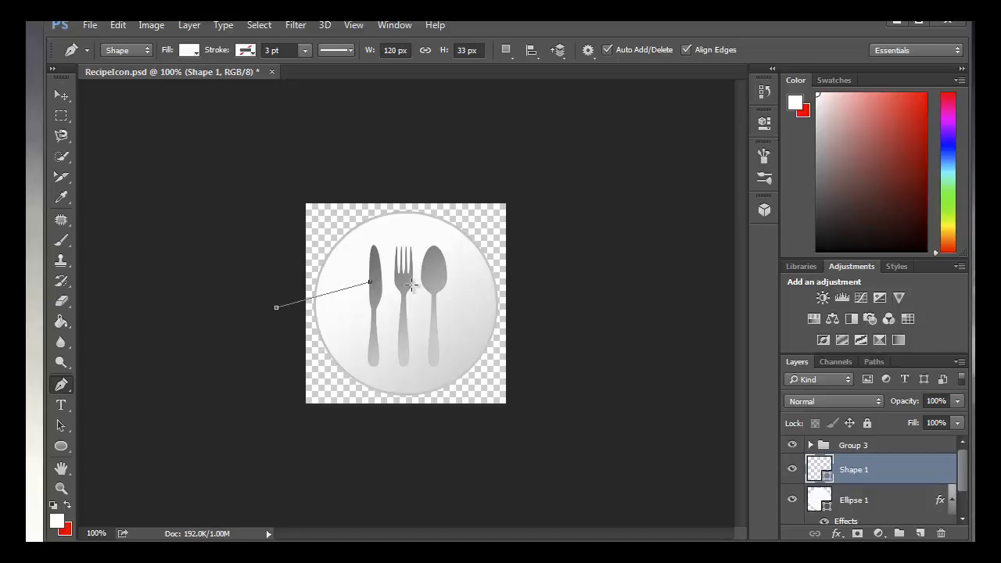
click(503, 300)
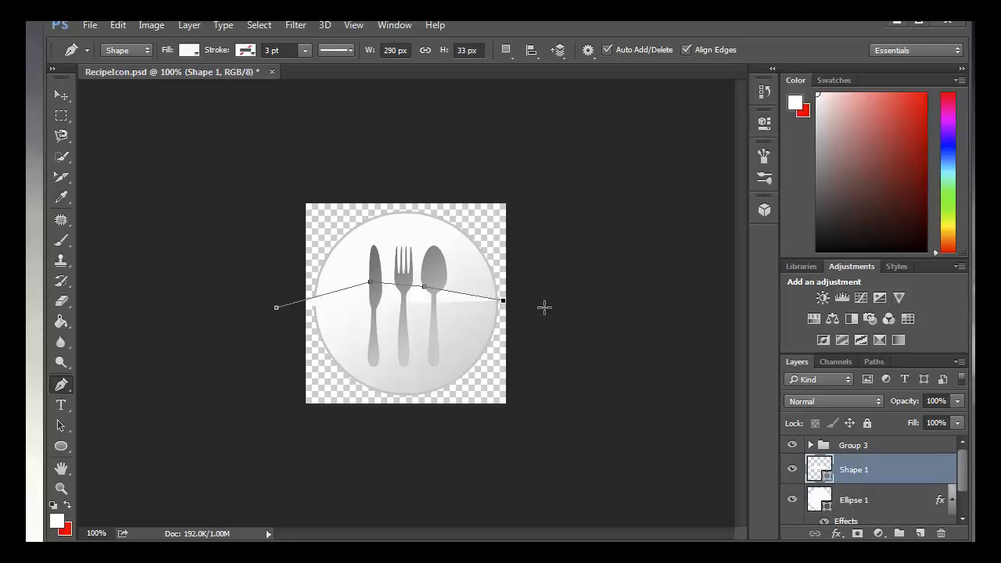
click(557, 249)
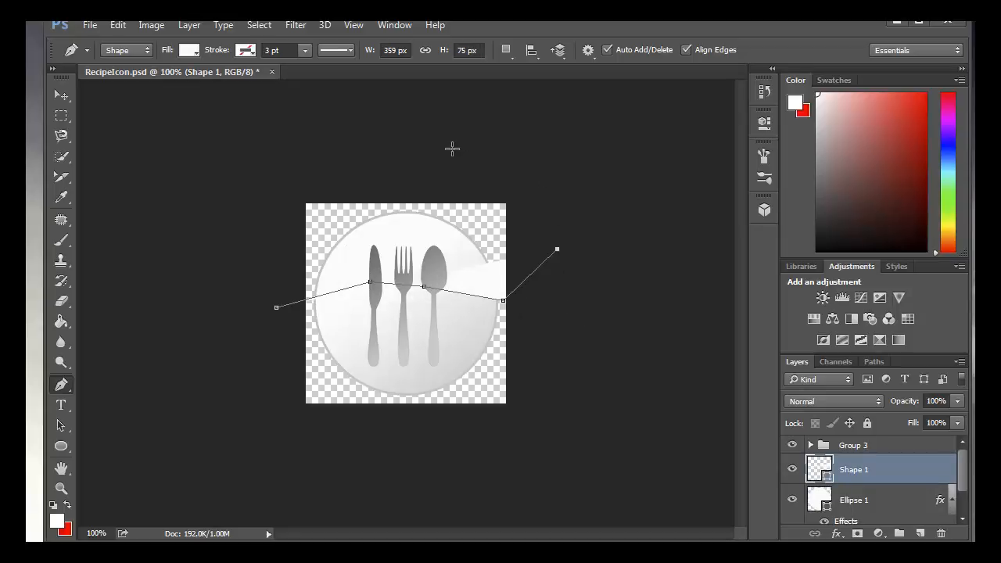
click(258, 231)
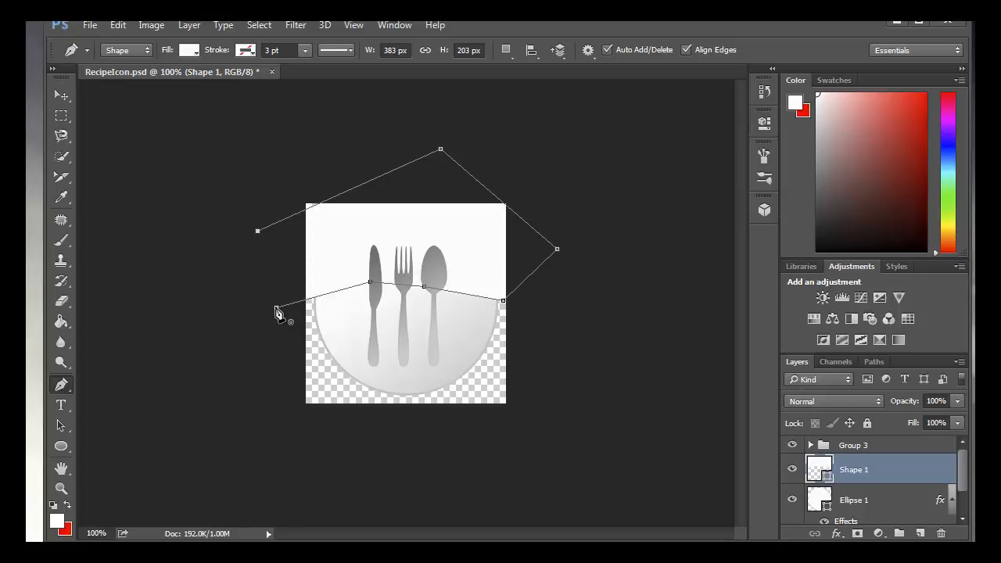
click(276, 310)
Move the Shape 1 layer into Group 3 and hide the group, leaving only the circle
drag(843, 480, 848, 445)
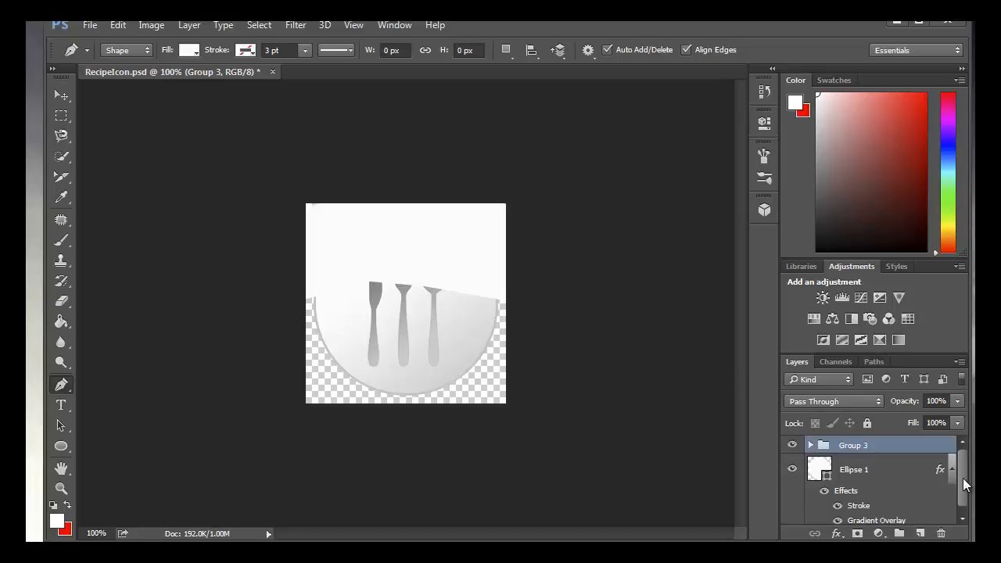
drag(964, 485, 964, 488)
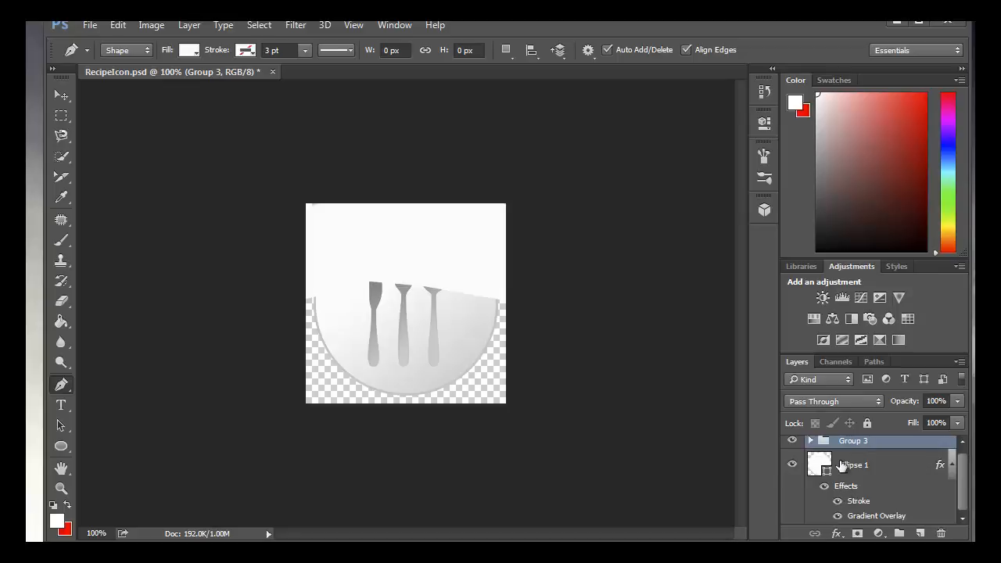
click(792, 440)
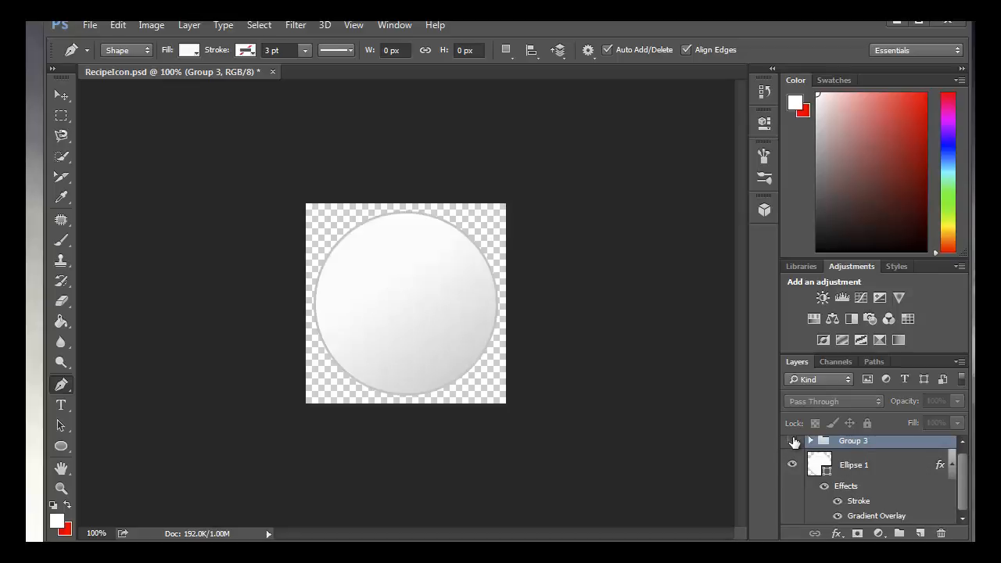
double_click(852, 466)
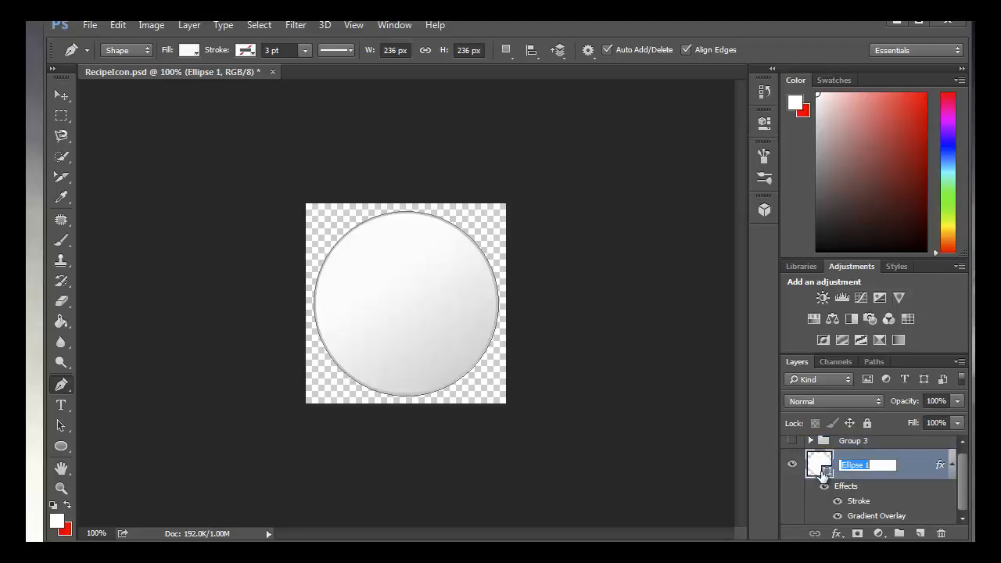
double_click(821, 468)
drag(307, 458, 342, 223)
click(532, 273)
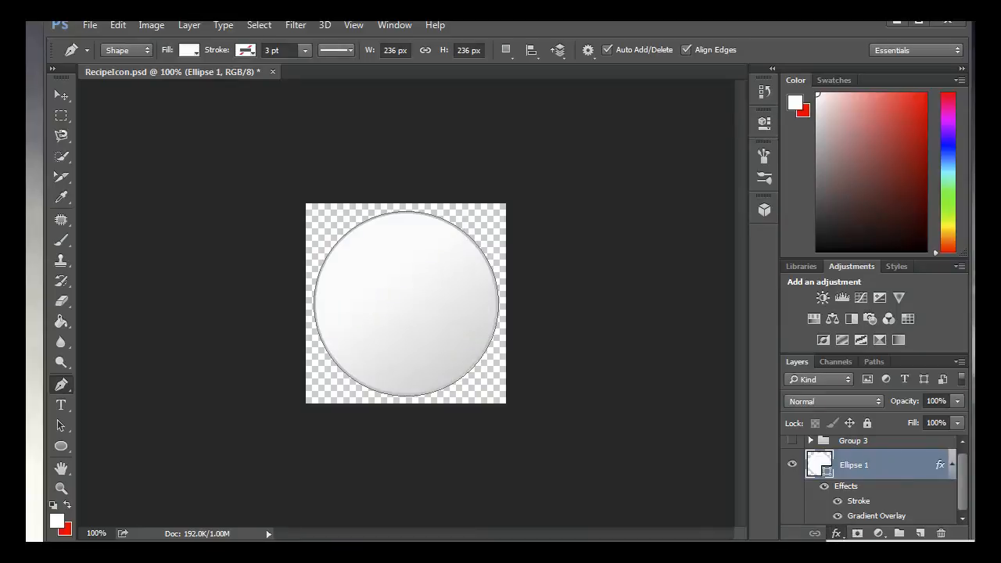
Add a Color Overlay effect to the Ellipse 1 circle in bright red, fe0505
click(870, 562)
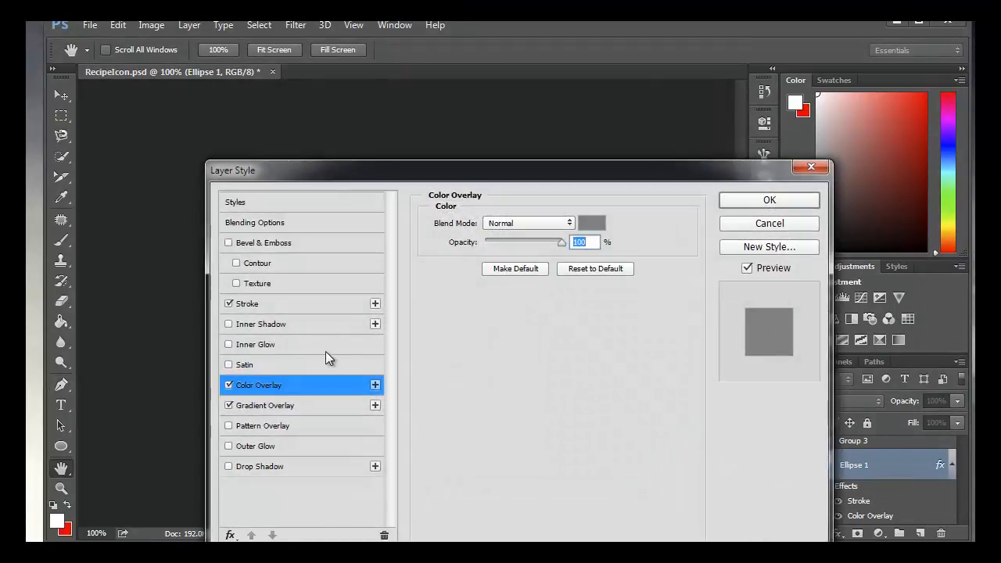
click(589, 224)
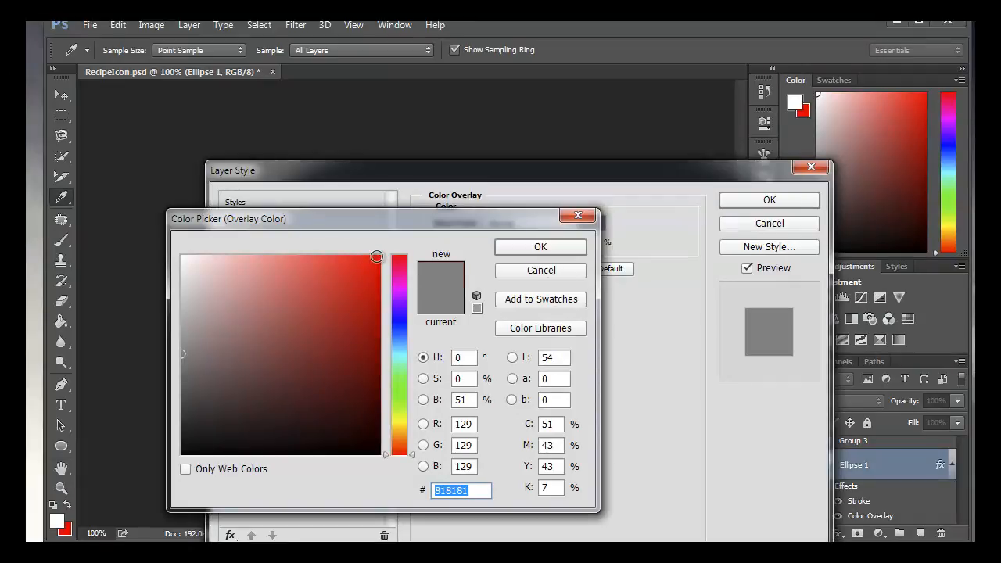
click(376, 256)
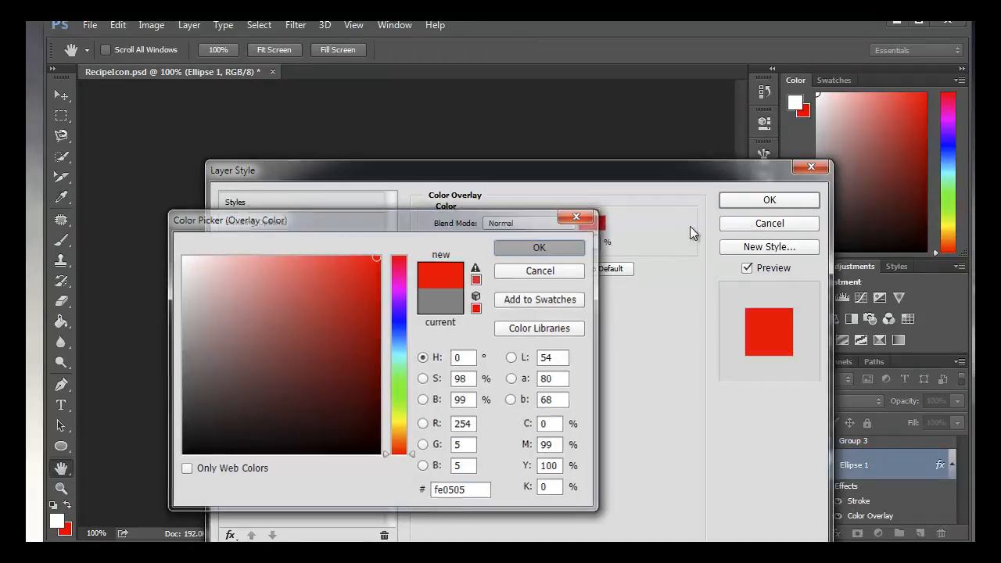
click(758, 202)
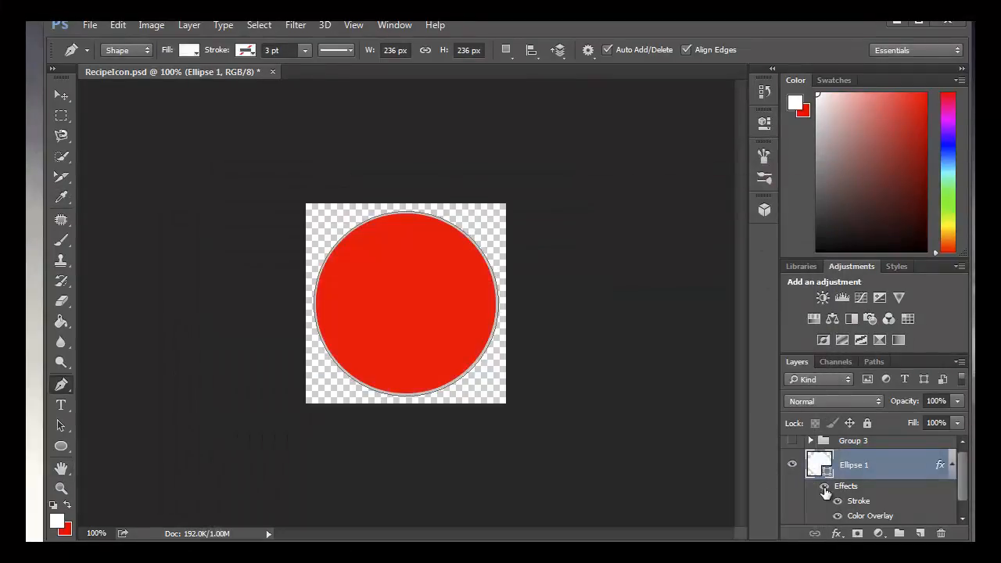
Turn off the circle's Gradient Overlay and Stroke effects while keeping the red Color Overlay on
click(838, 516)
scroll(941, 496, down, 1)
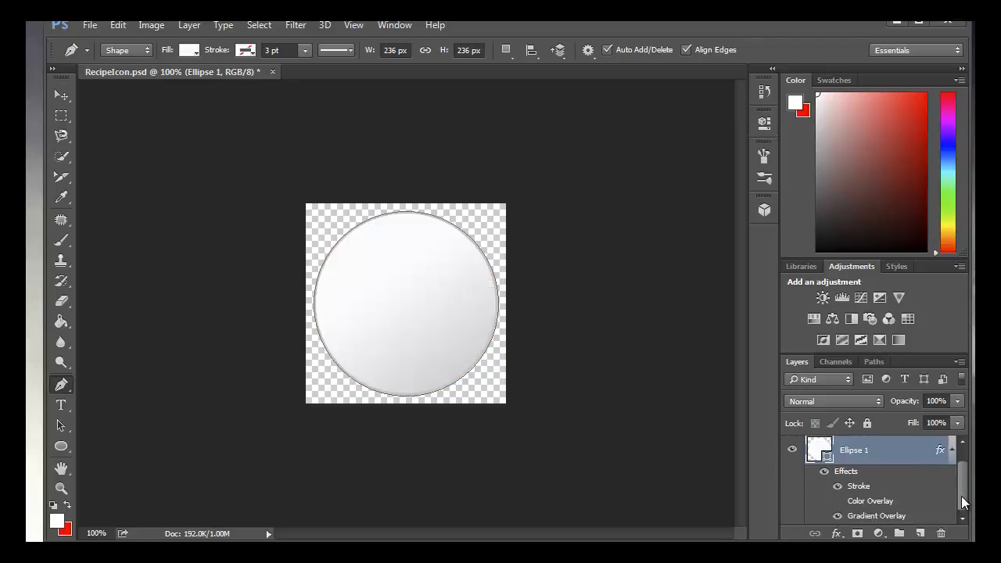
click(838, 516)
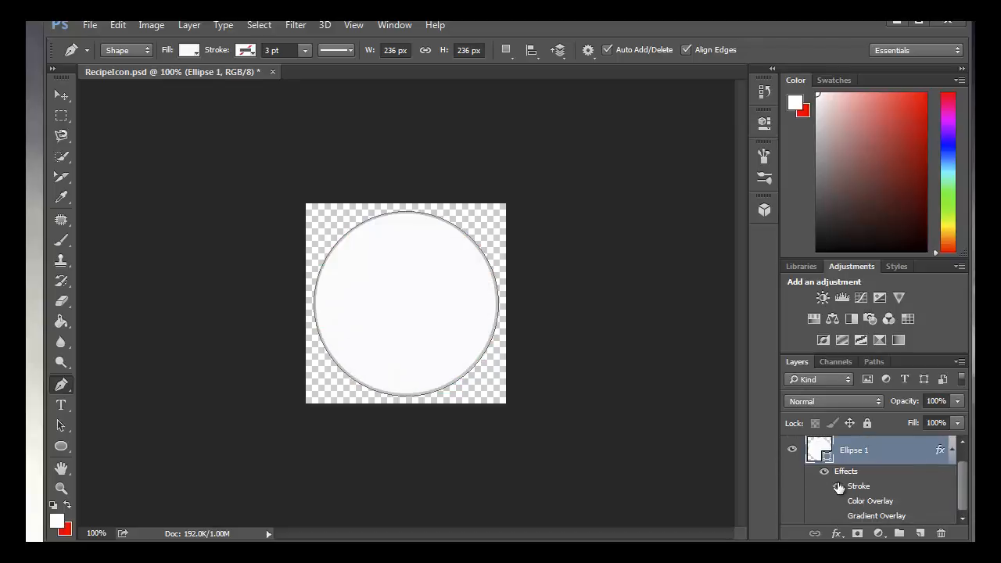
click(838, 501)
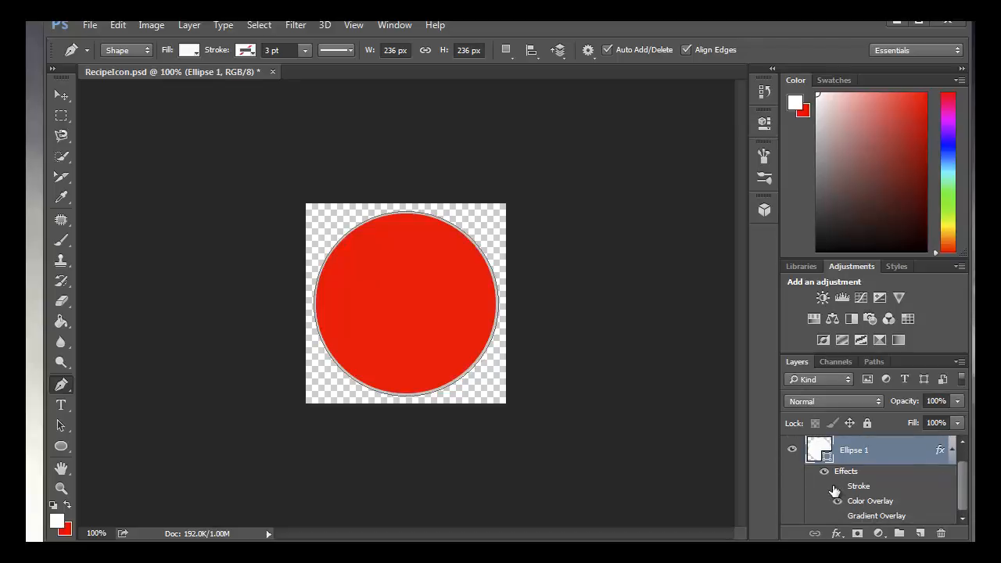
click(838, 485)
scroll(889, 496, up, 1)
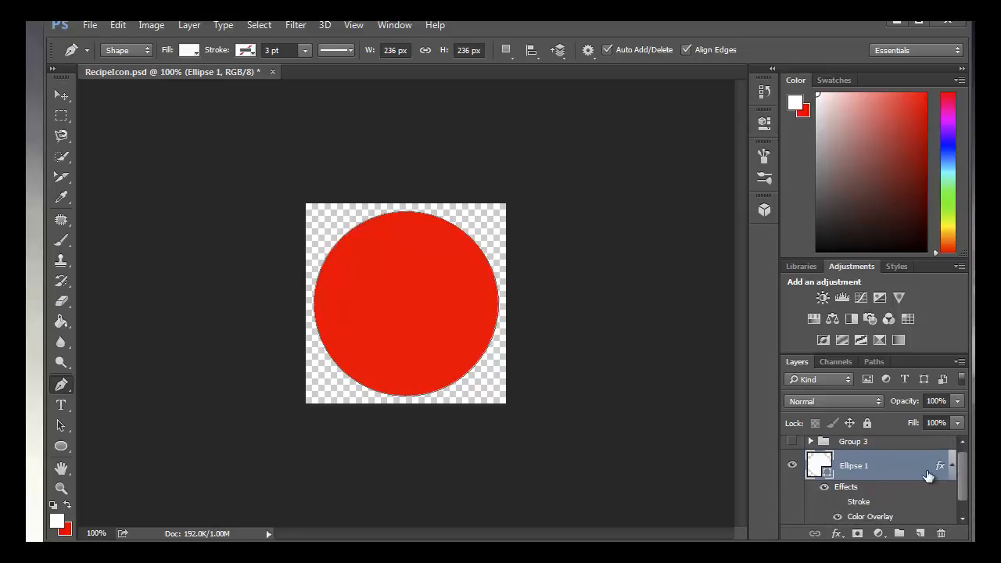
scroll(964, 492, down, 1)
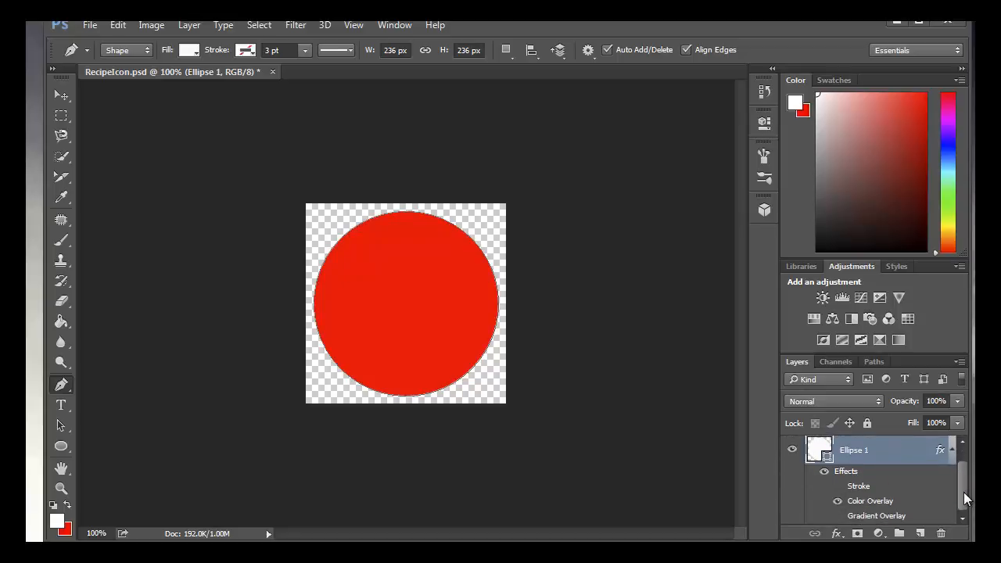
Add a smooth Inner Bevel to the Ellipse 1 circle with 164% depth, 3 px size and slightly increased softening
double_click(843, 471)
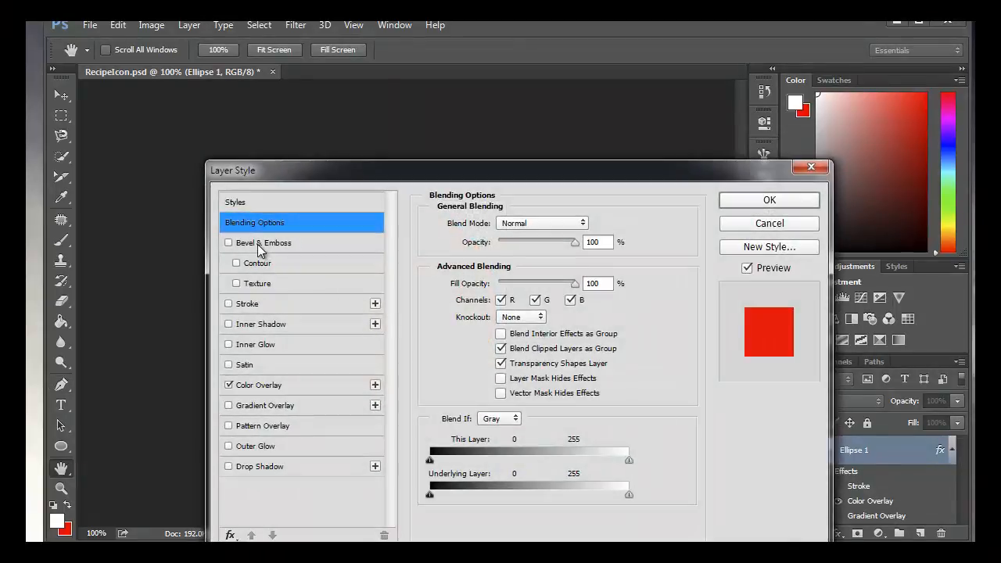
click(258, 244)
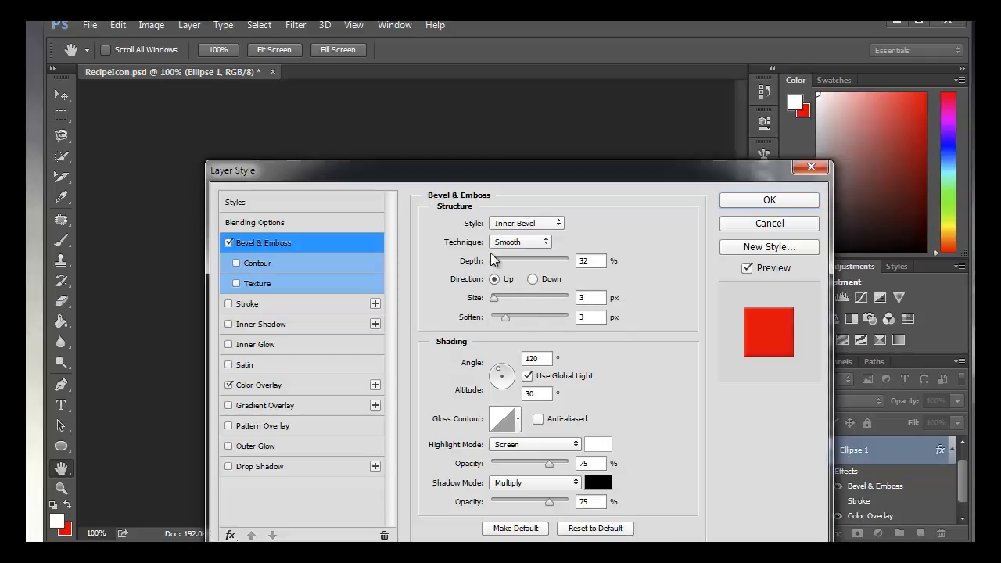
drag(549, 176, 811, 129)
click(761, 247)
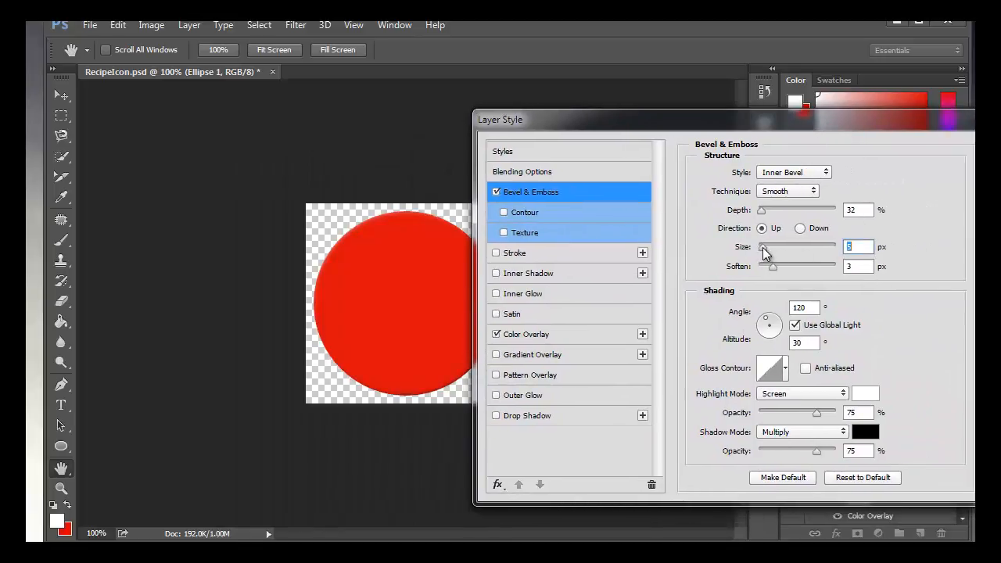
click(765, 247)
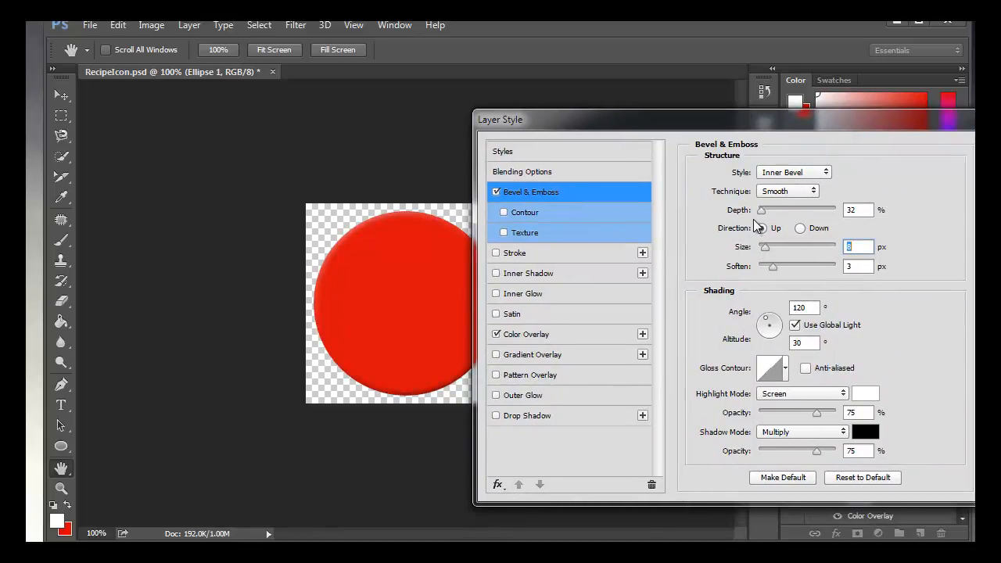
drag(763, 209, 771, 212)
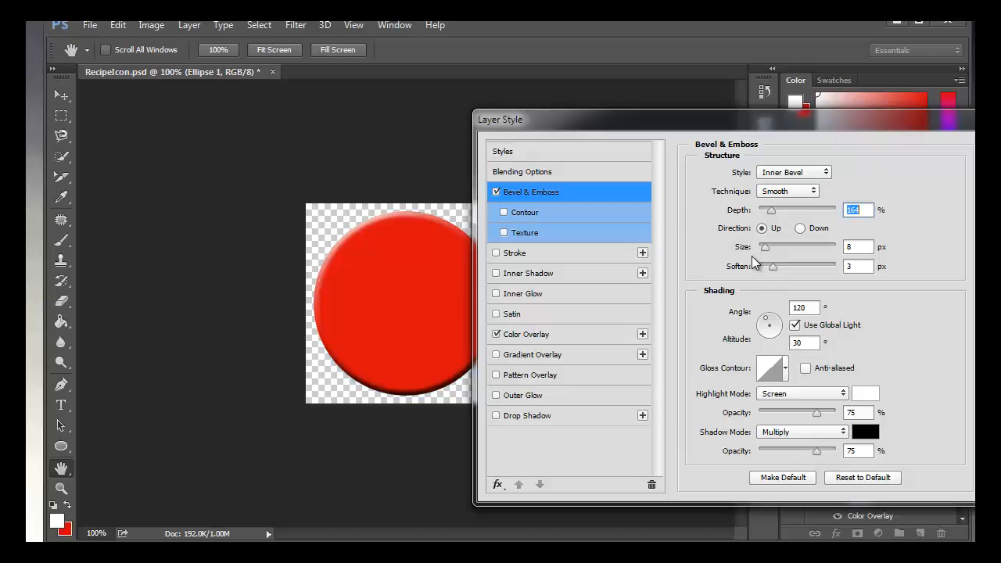
drag(765, 248, 763, 250)
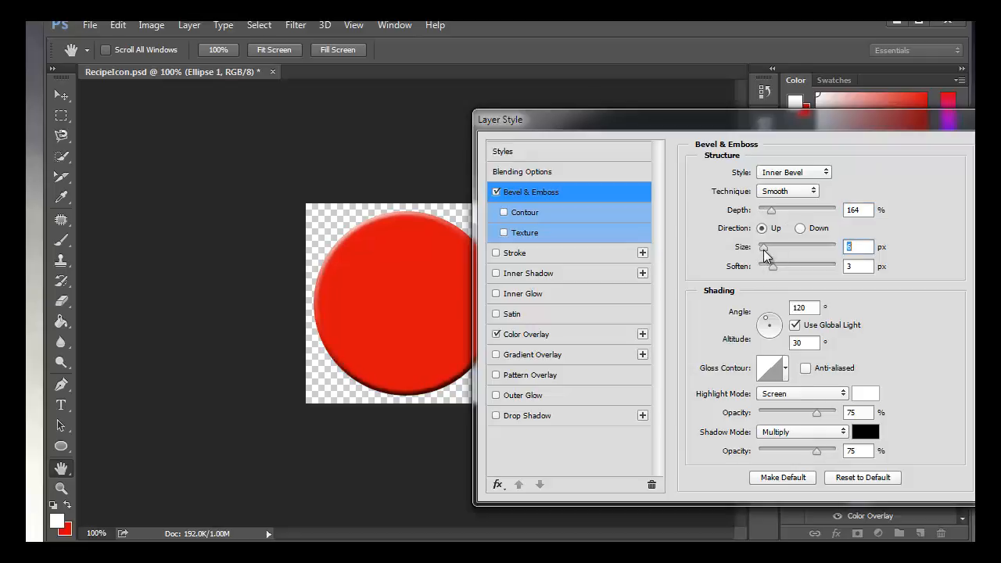
click(863, 251)
text(3)
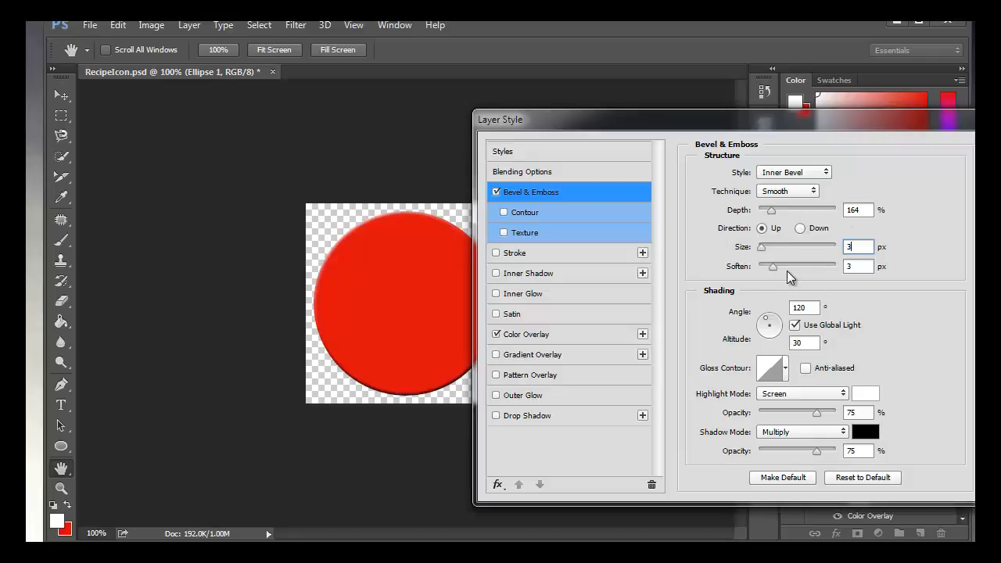
drag(776, 267, 780, 268)
key(Return)
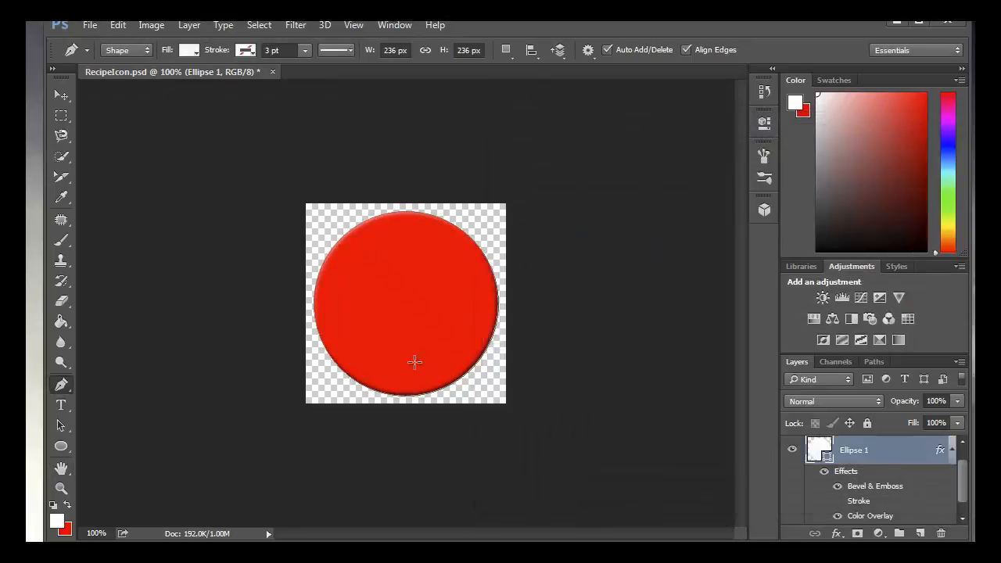
Preview the bevelled circle with Group 3 shown over it, and hide the group again
drag(960, 466, 961, 455)
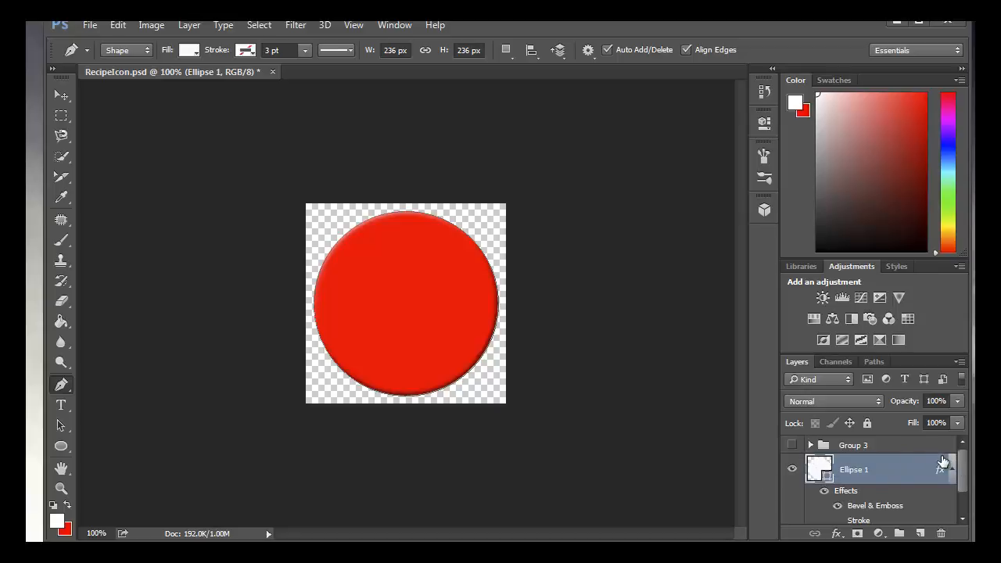
click(793, 445)
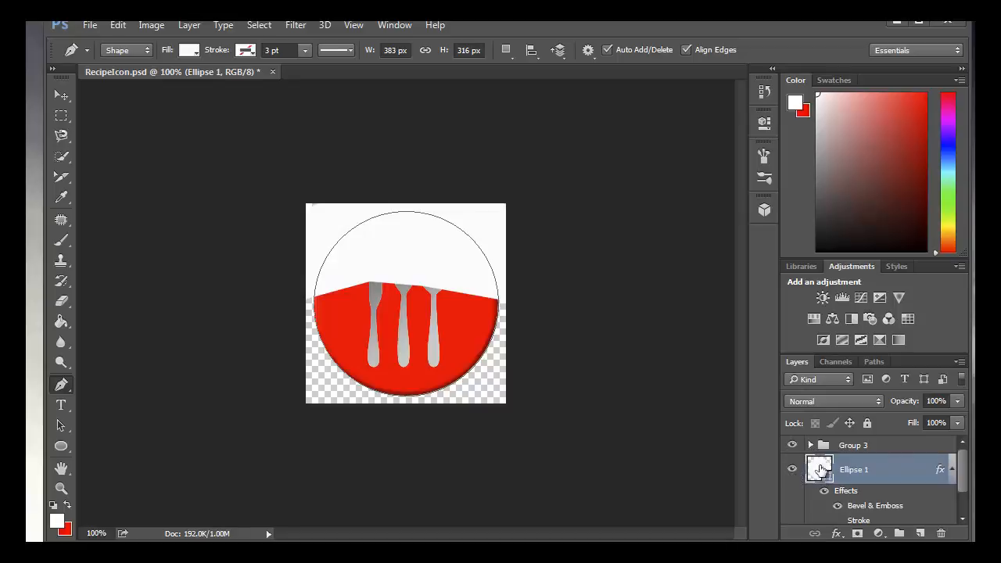
click(791, 446)
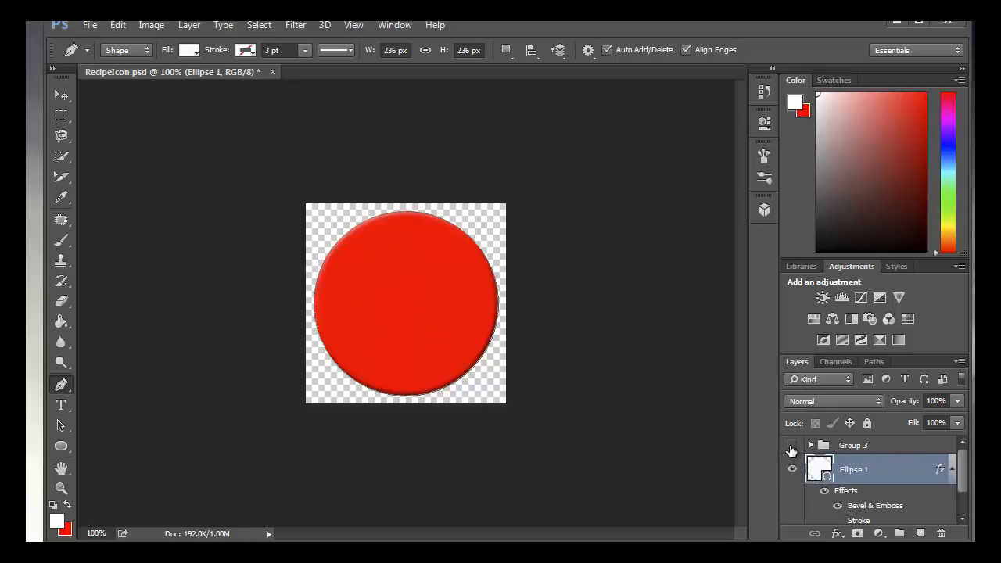
Turn off the circle's Bevel & Emboss effect and select its red area with Color Range
click(838, 506)
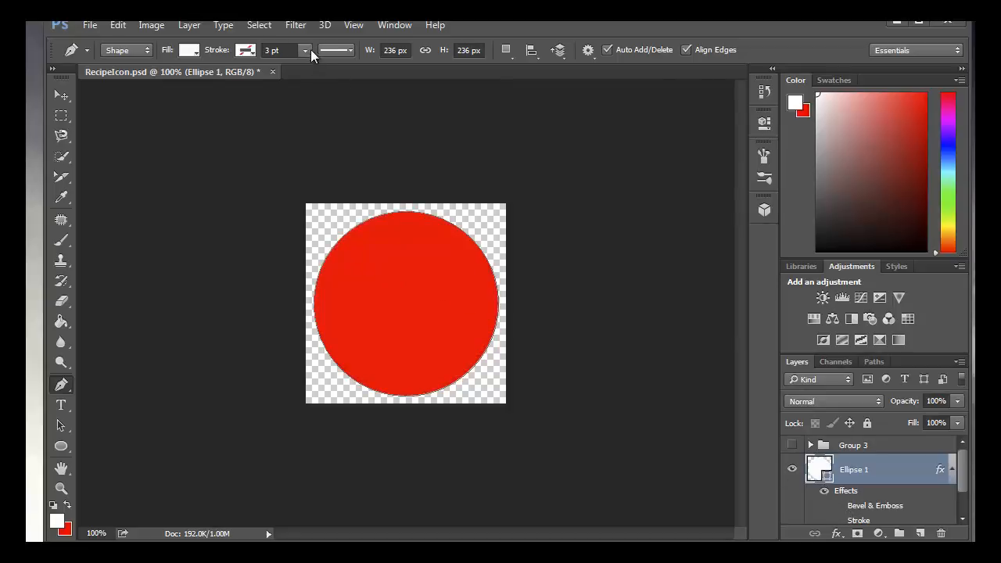
click(259, 25)
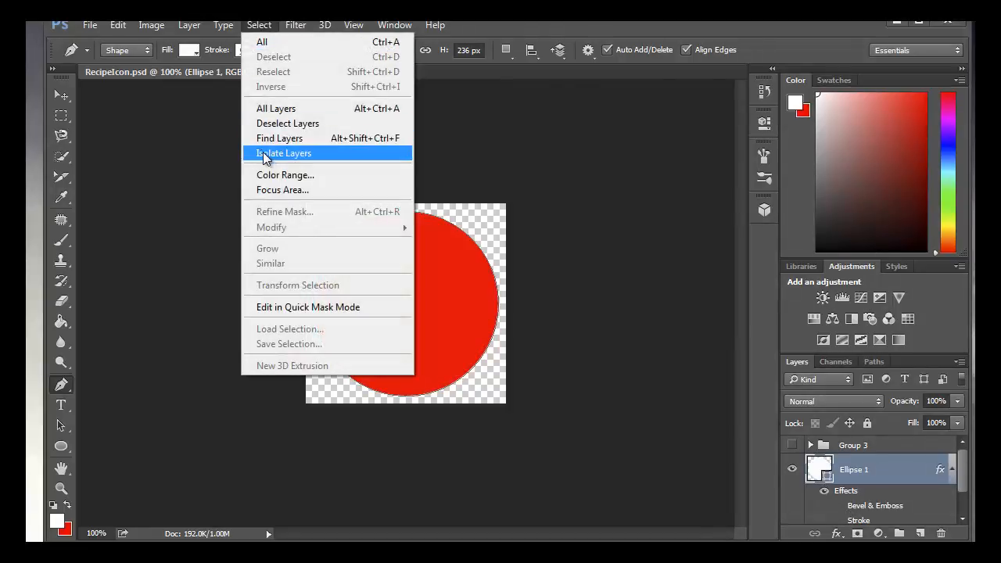
click(287, 177)
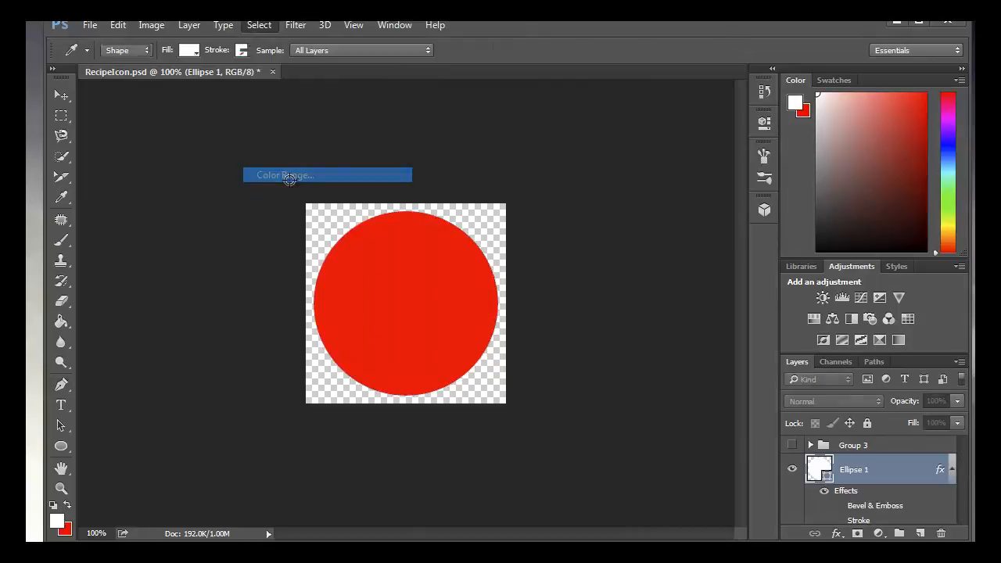
click(423, 288)
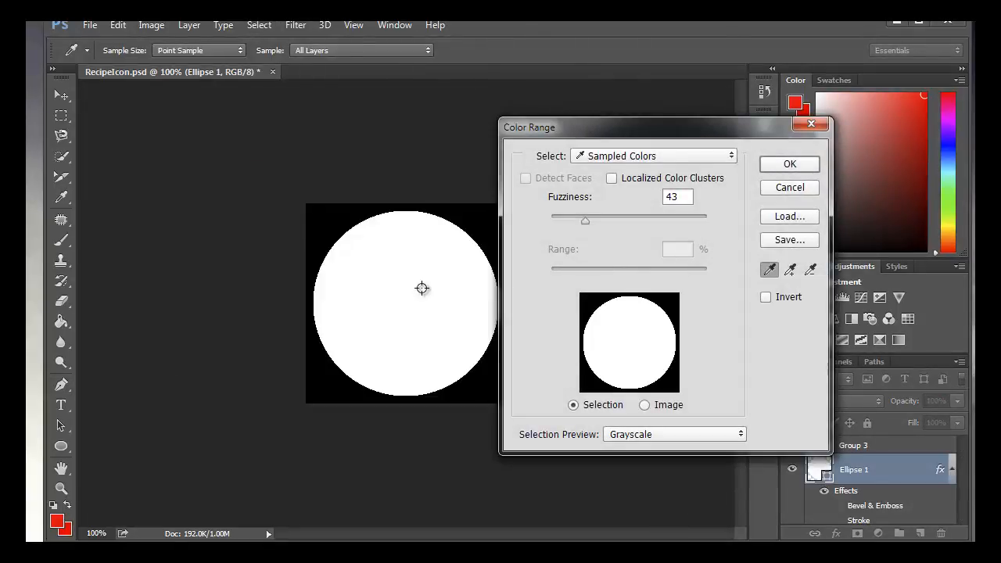
click(788, 167)
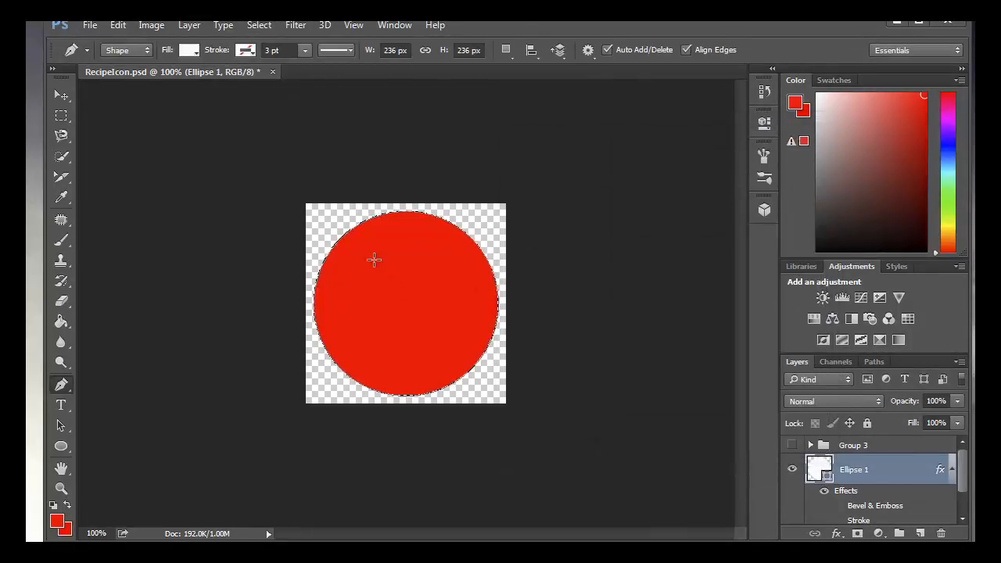
Contract the circular selection slightly so it sits just inside the red disc's edge
click(261, 25)
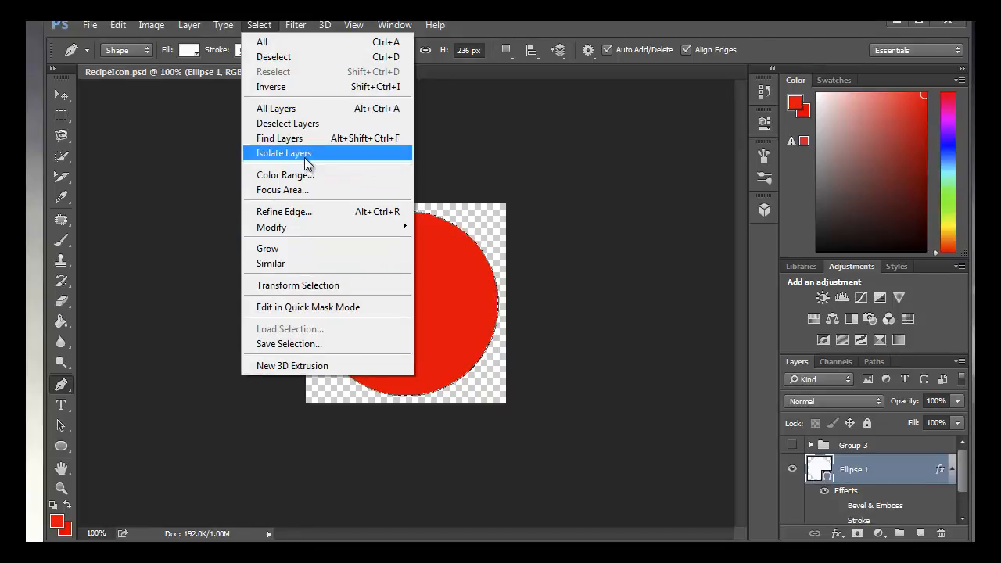
mouse_move(320, 226)
click(208, 271)
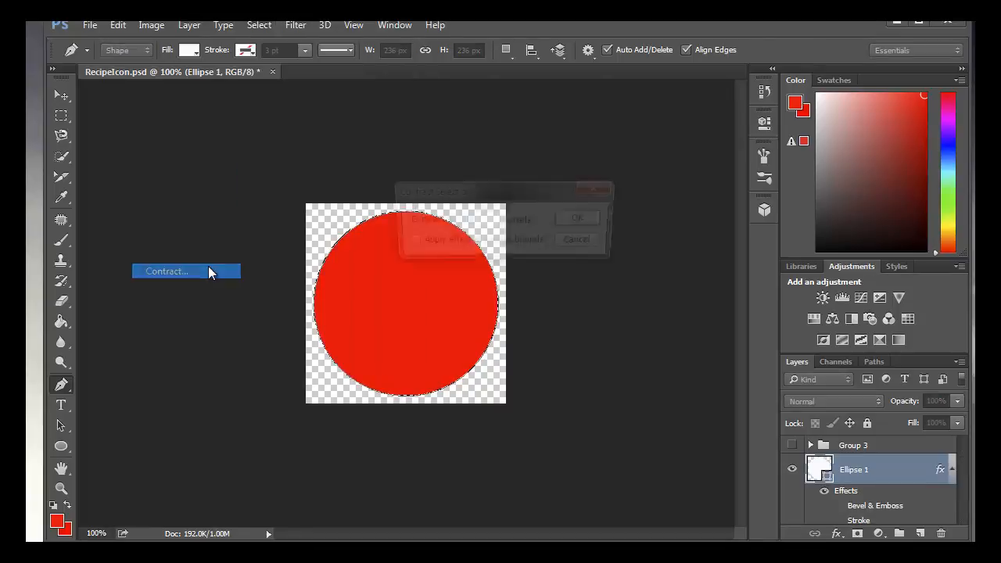
click(585, 219)
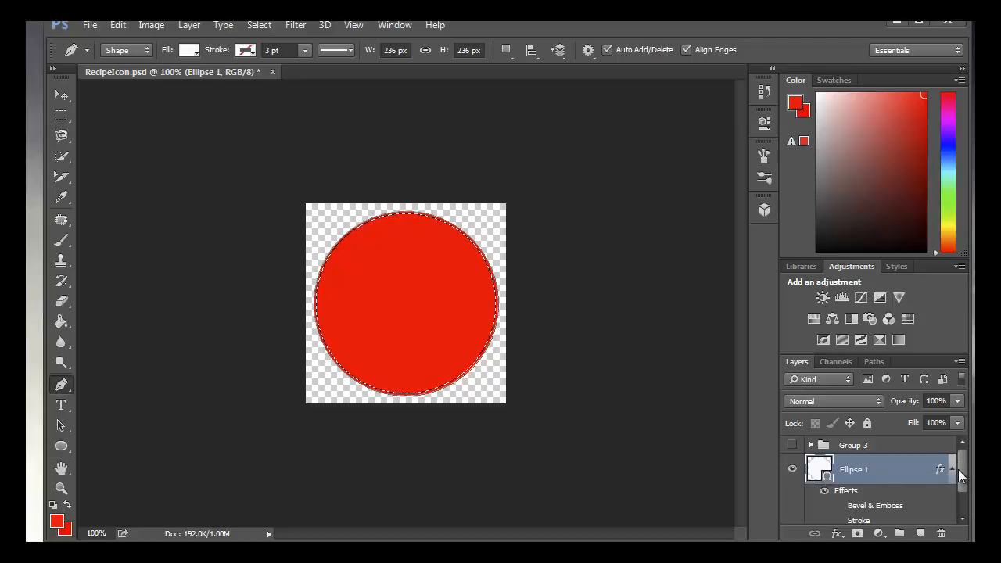
Expand and show Group 3, select its Shape 1 layer and hide Layer 3 copy 2
click(811, 446)
click(860, 472)
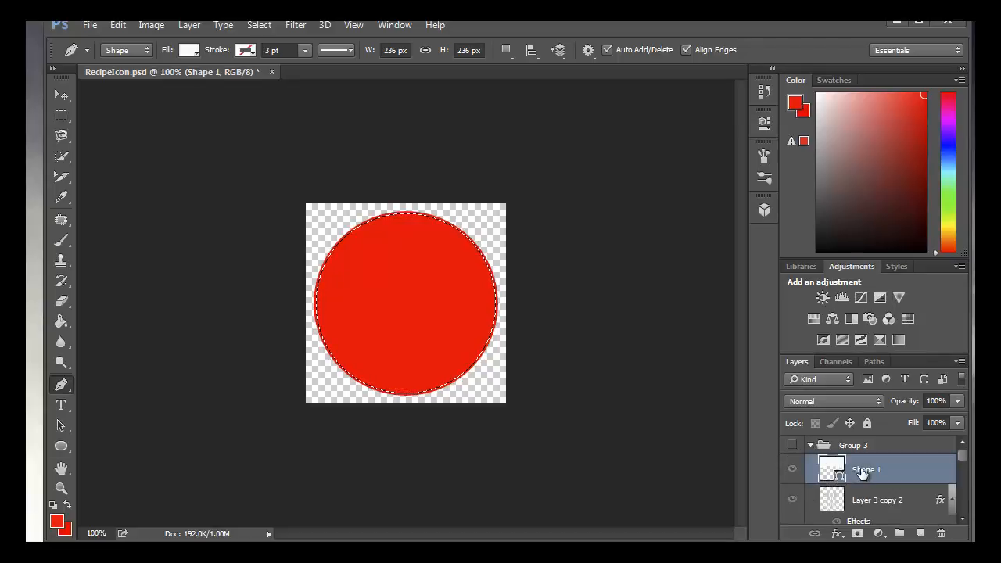
click(792, 469)
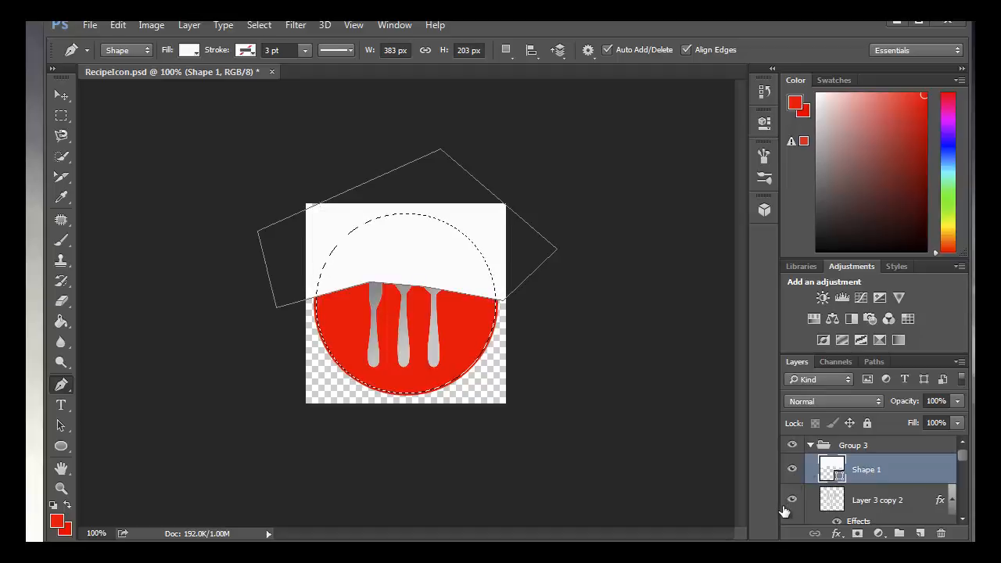
click(792, 499)
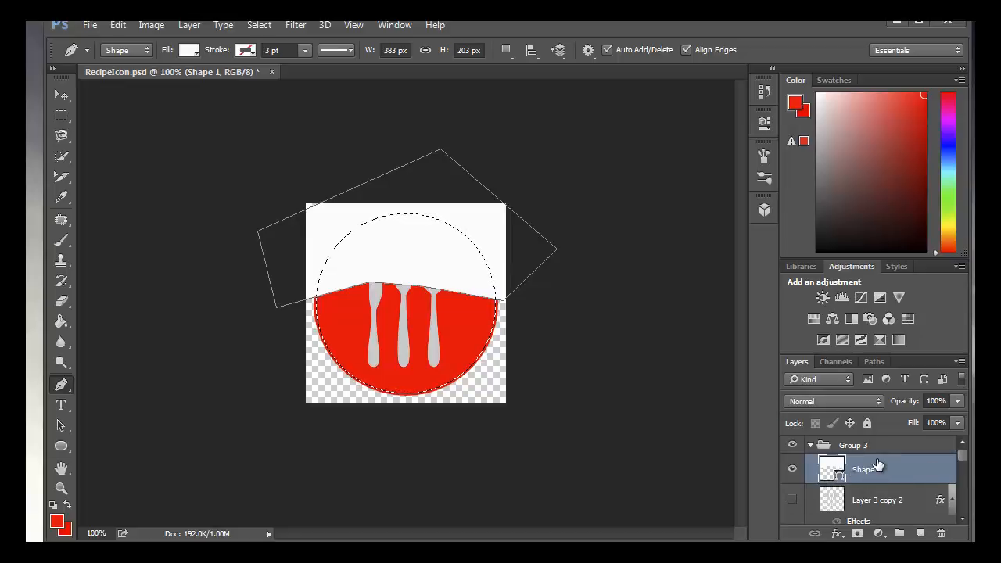
Duplicate the Shape 1 layer and rasterize the copy
key(ctrl+j)
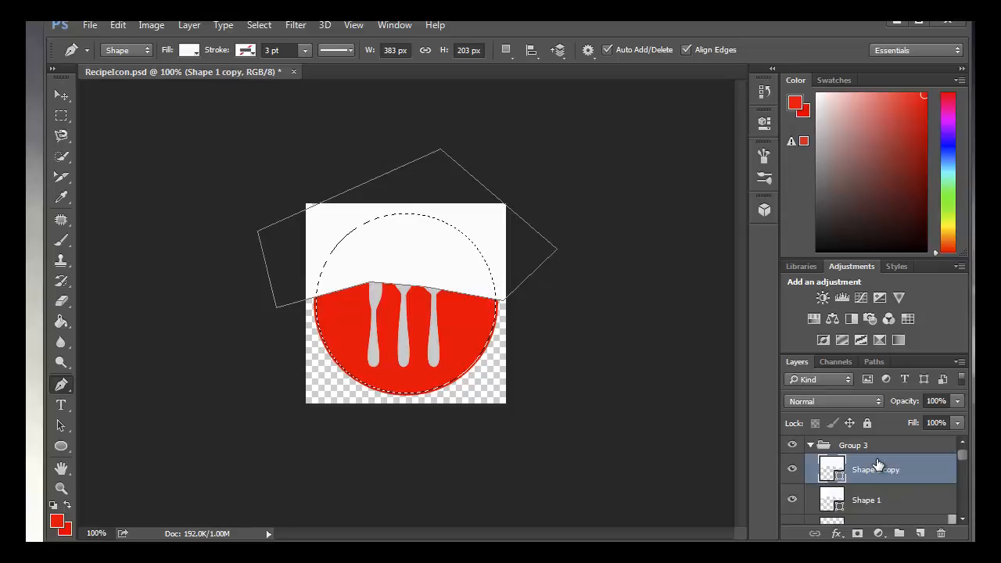
right_click(877, 468)
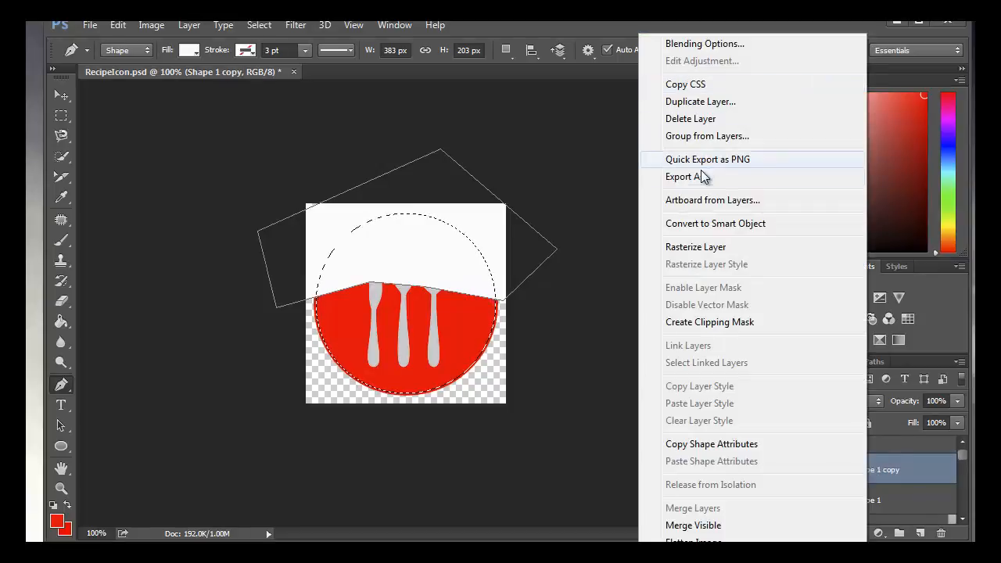
click(704, 248)
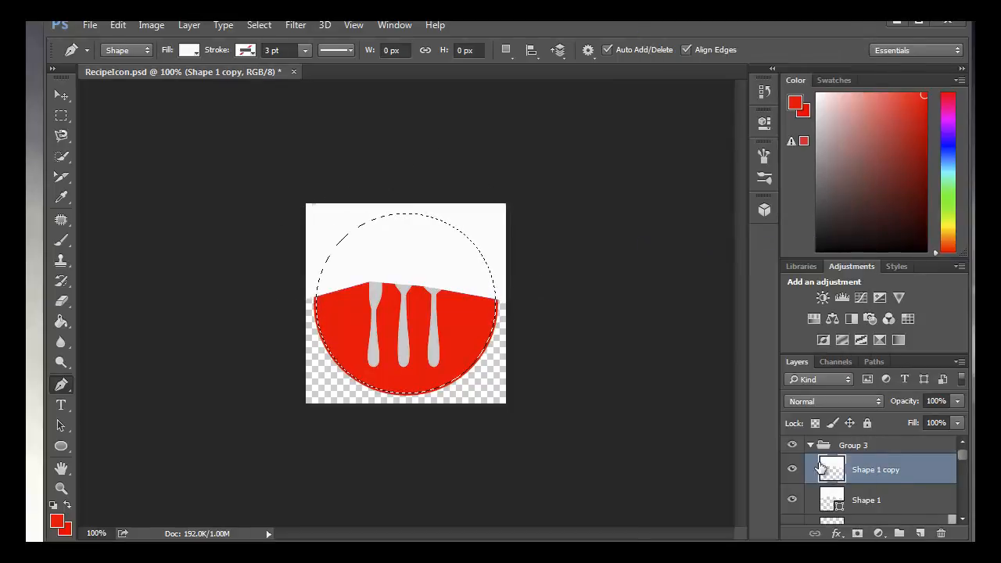
Copy the rasterized shape's selected area to a new layer at 20% opacity, with both source shapes hidden
click(793, 501)
key(ctrl+j)
click(793, 501)
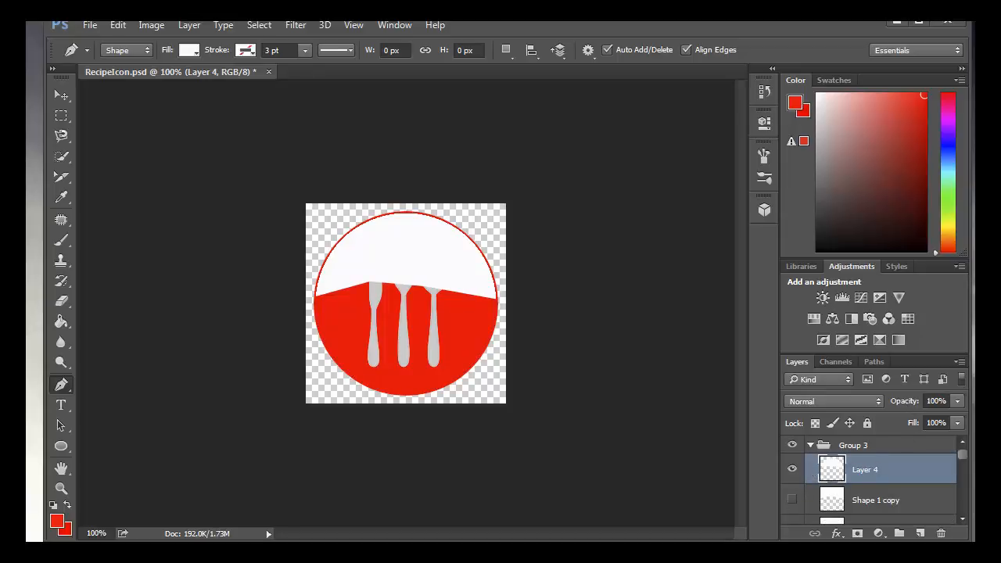
click(958, 402)
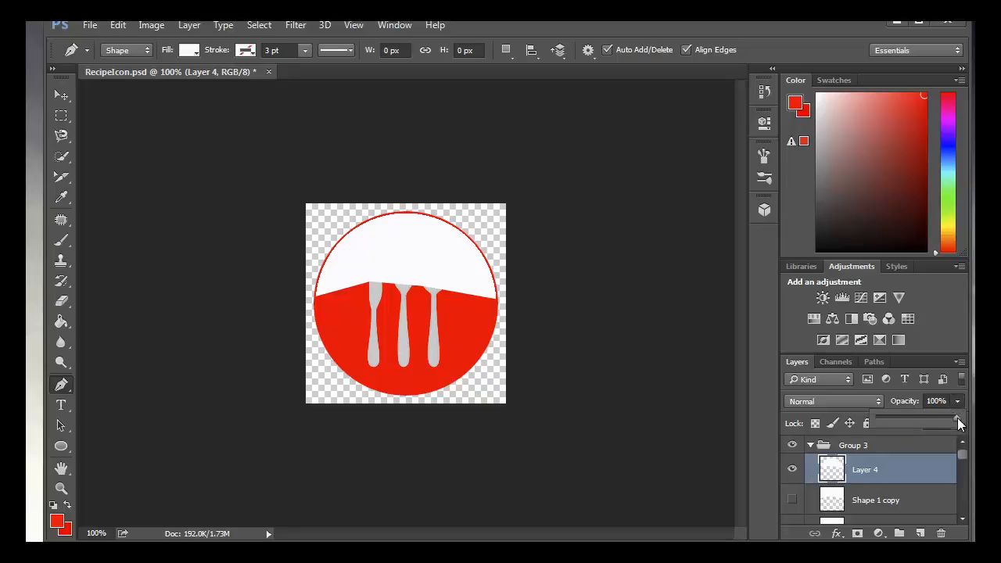
drag(895, 424, 894, 425)
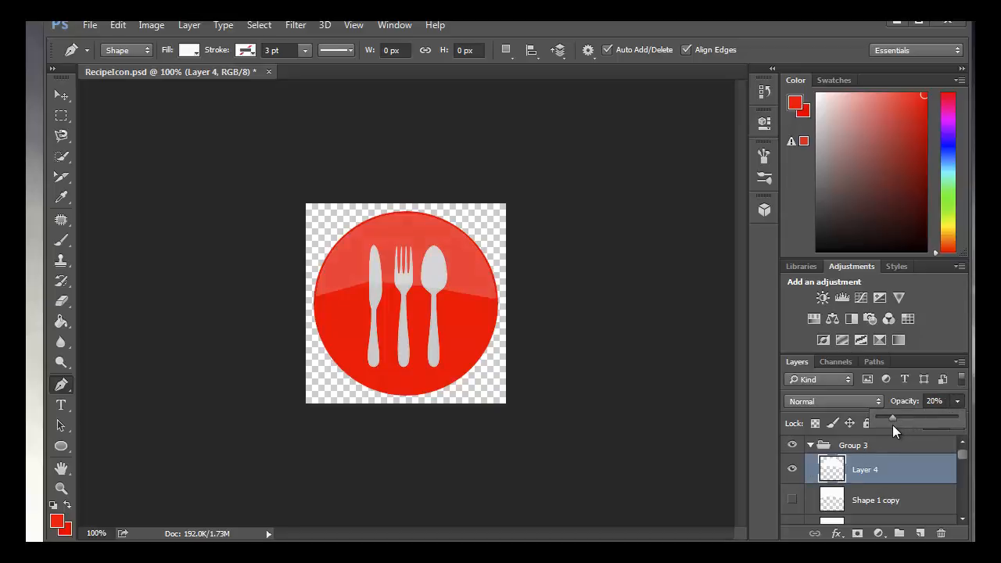
Enable Bevel & Emboss, Stroke and Gradient Overlay on the Ellipse 1 circle, together with its Color Overlay
click(961, 452)
drag(961, 452, 970, 511)
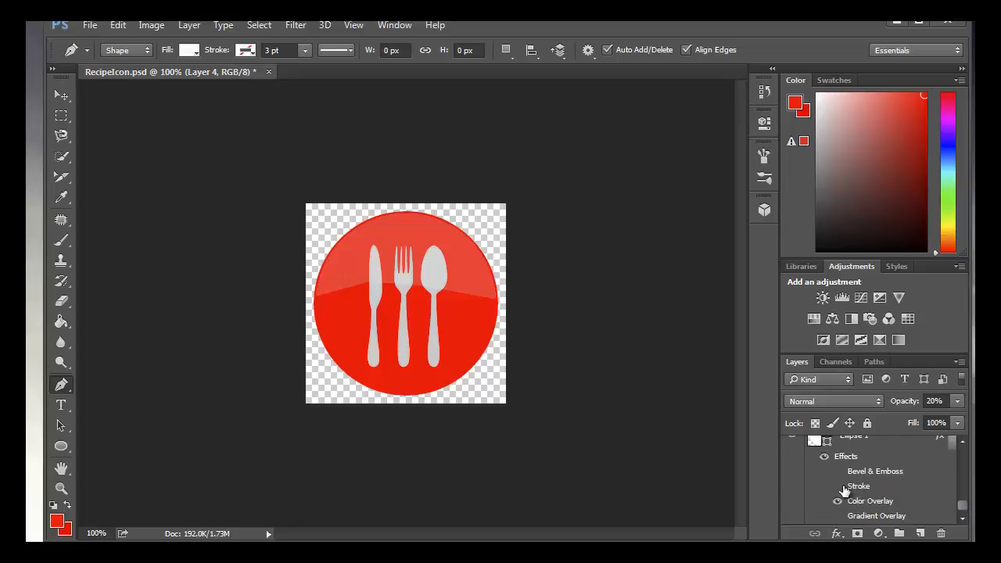
click(843, 496)
click(840, 502)
click(838, 486)
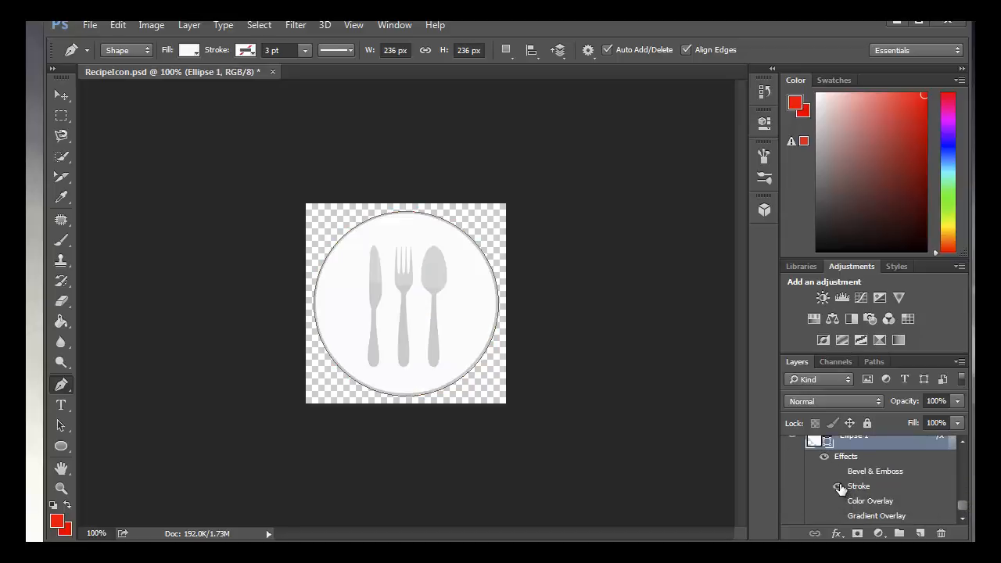
click(838, 471)
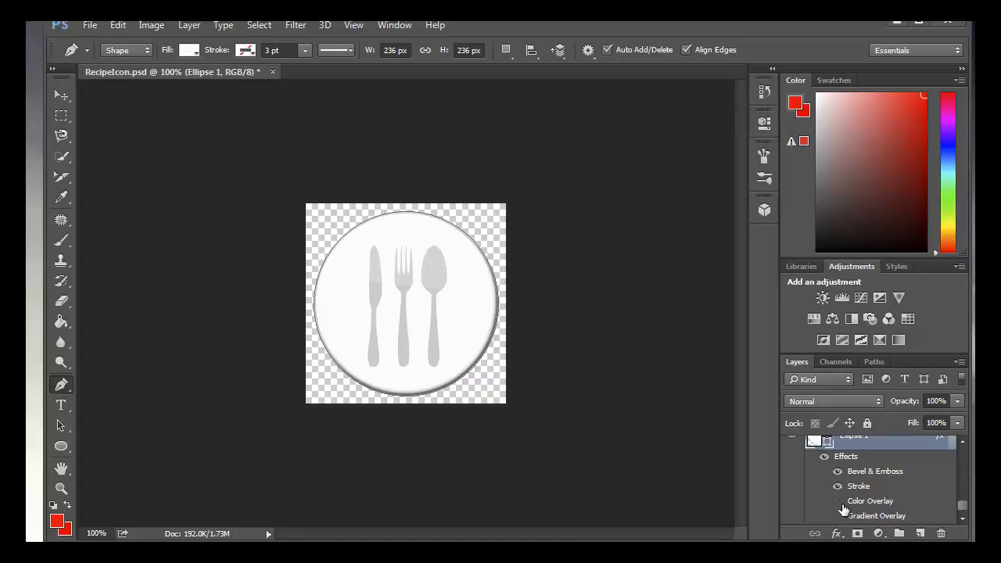
click(838, 516)
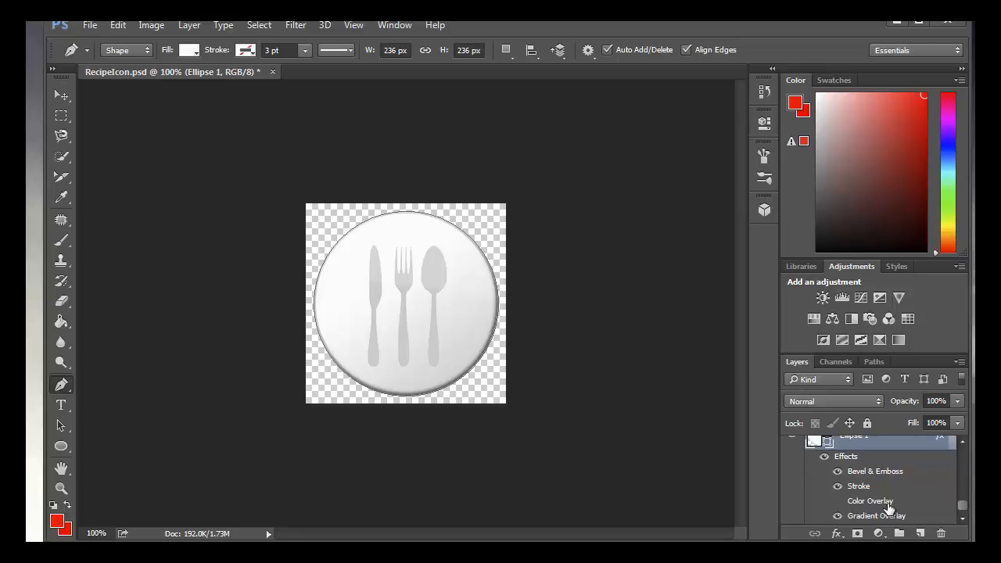
click(837, 502)
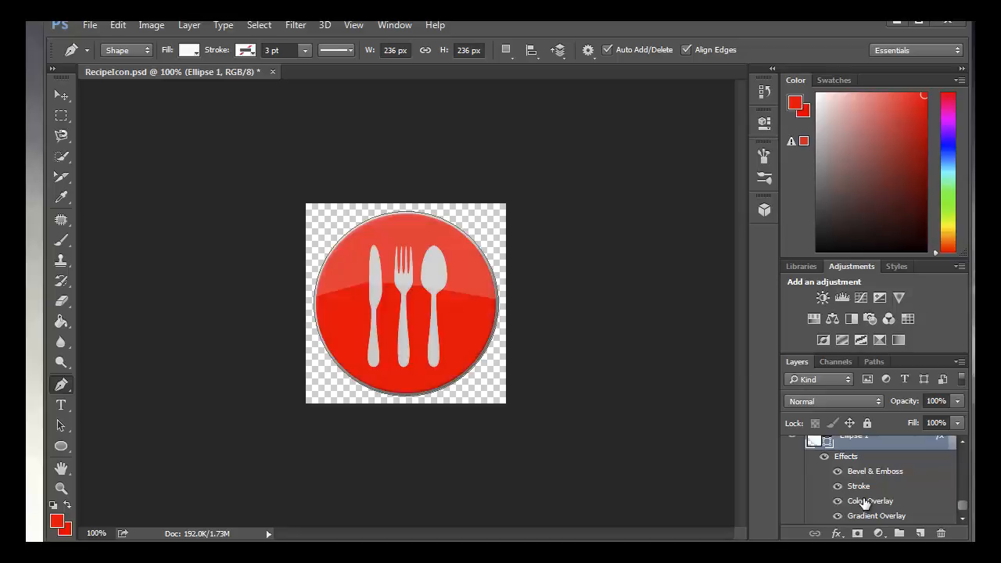
Set the Ellipse 1 circle's Color Overlay to dark grey 1e1e1e
double_click(864, 501)
click(574, 139)
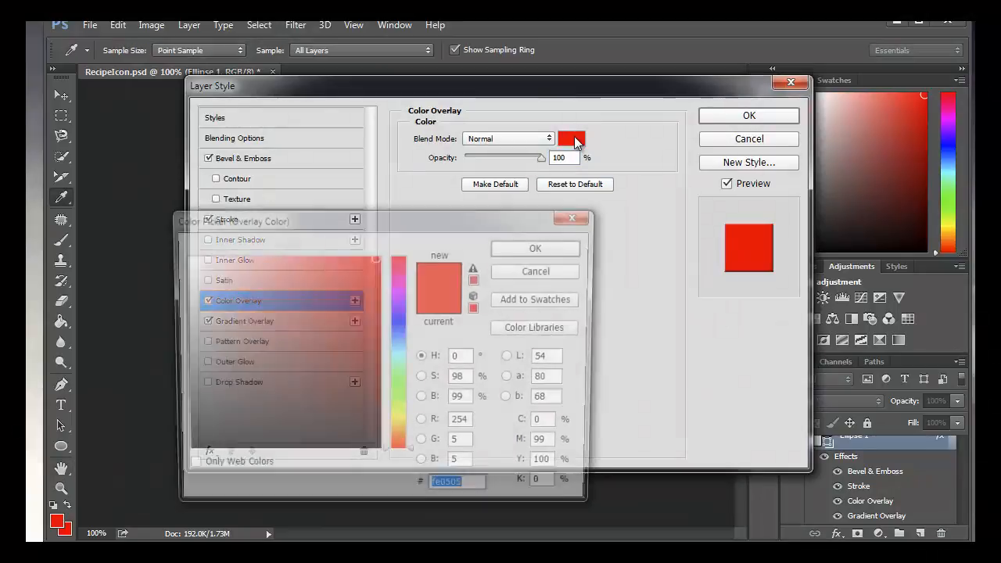
click(180, 431)
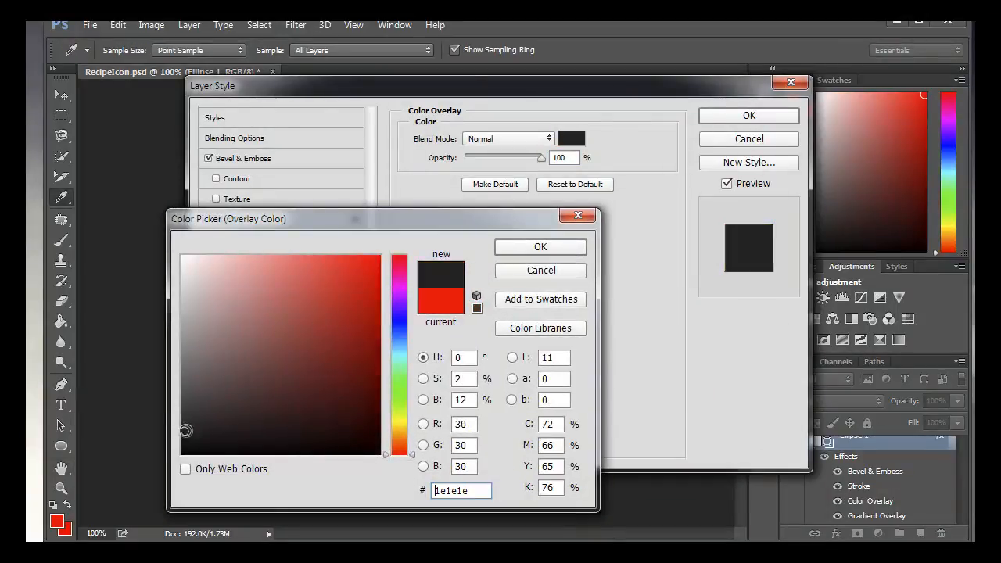
click(563, 246)
click(748, 115)
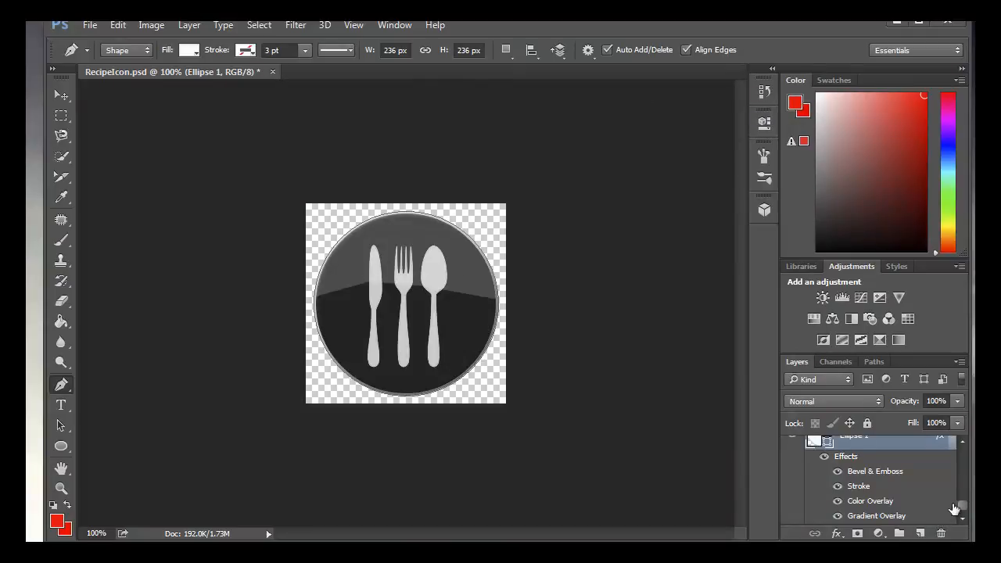
Turn off Ellipse 1's Color Overlay and set its Gradient Overlay to the Black, White preset
double_click(873, 518)
click(209, 301)
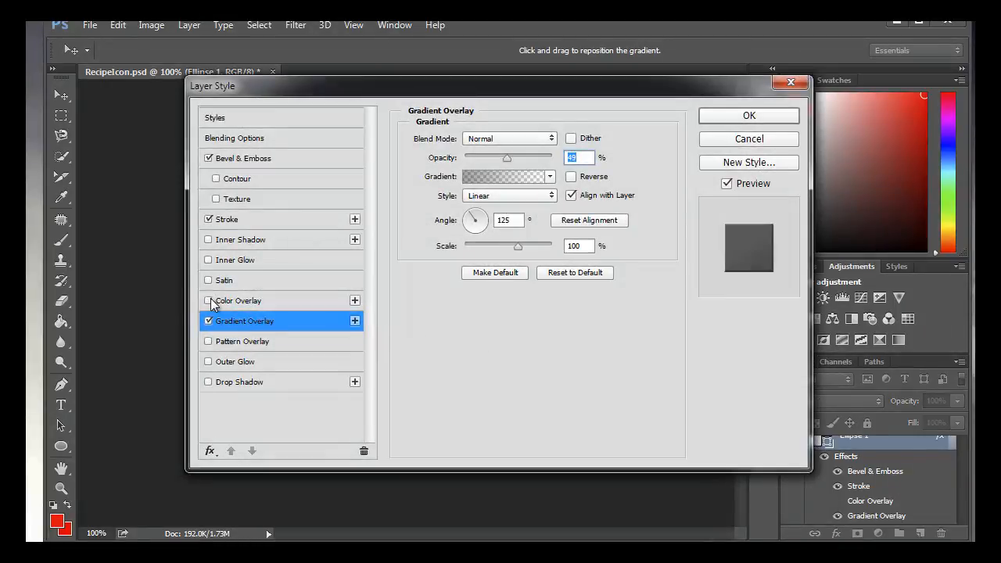
click(504, 178)
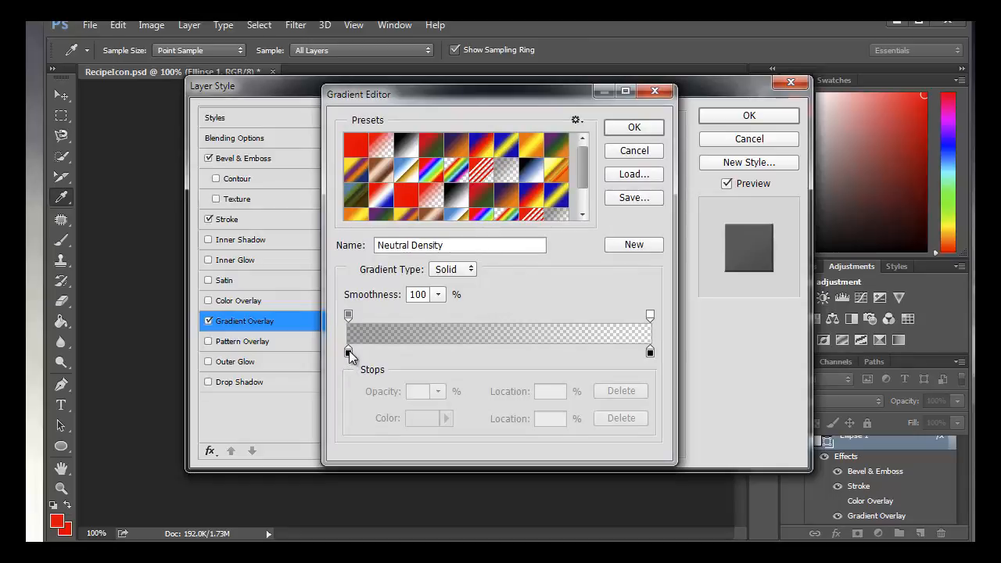
click(349, 315)
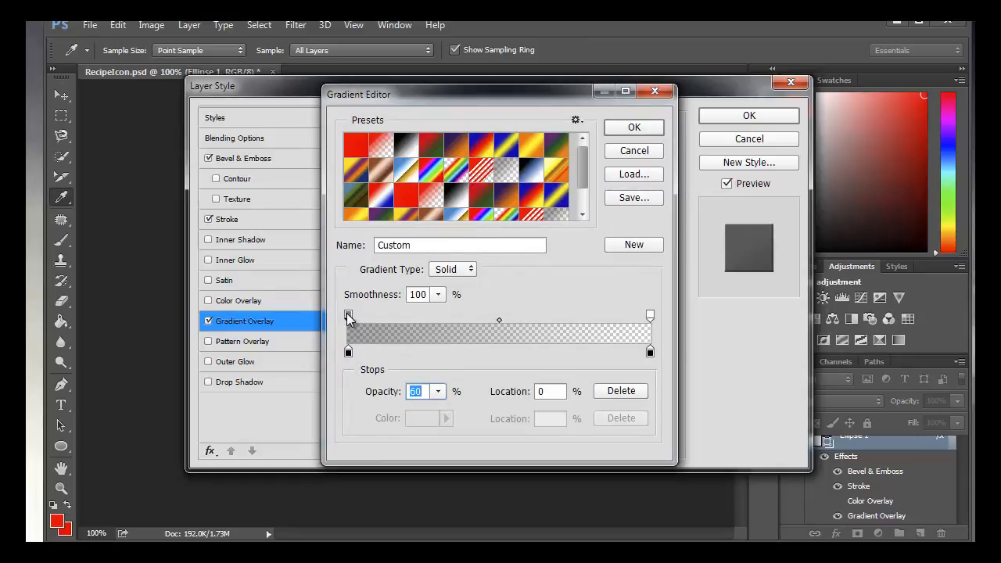
double_click(349, 354)
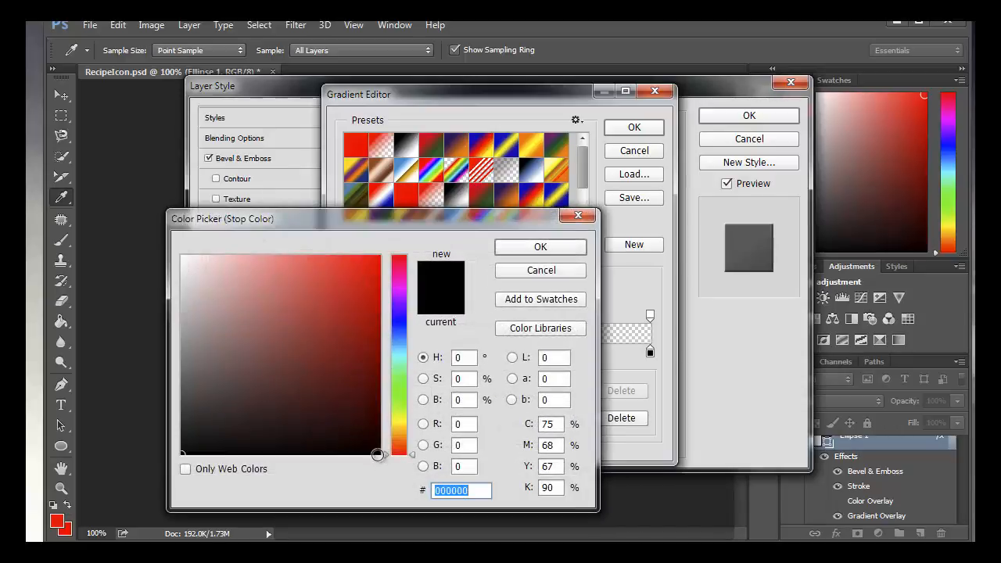
click(540, 247)
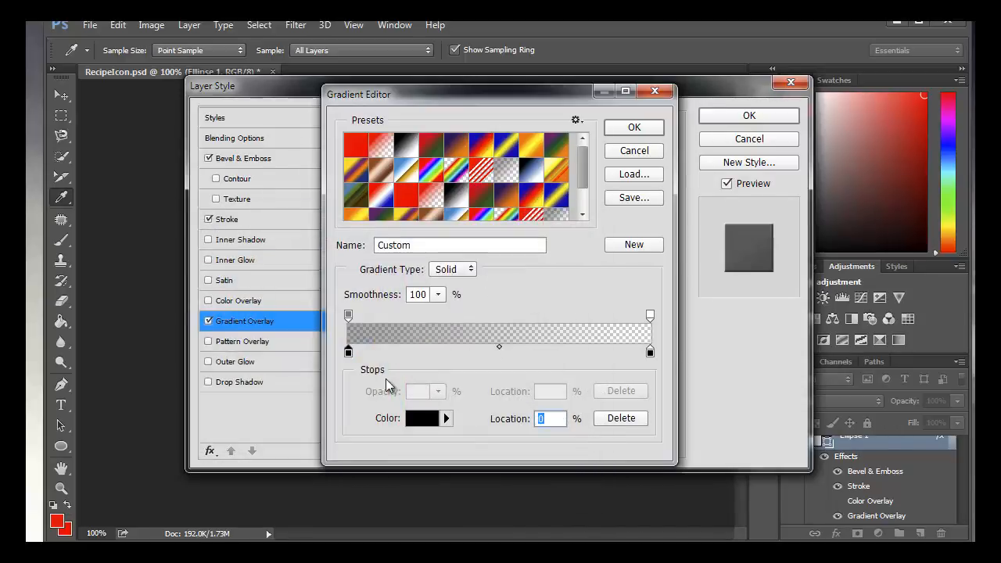
click(456, 201)
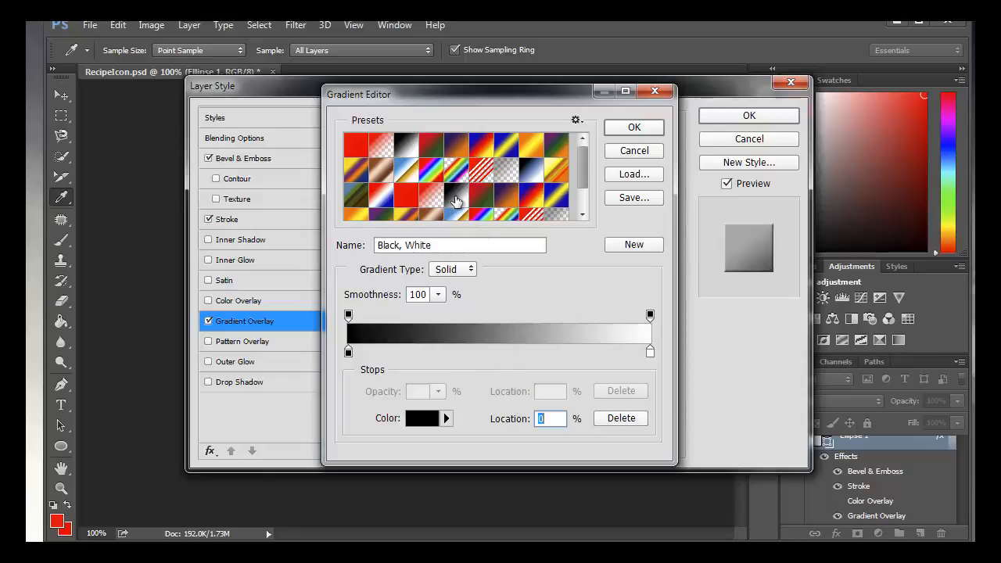
click(645, 130)
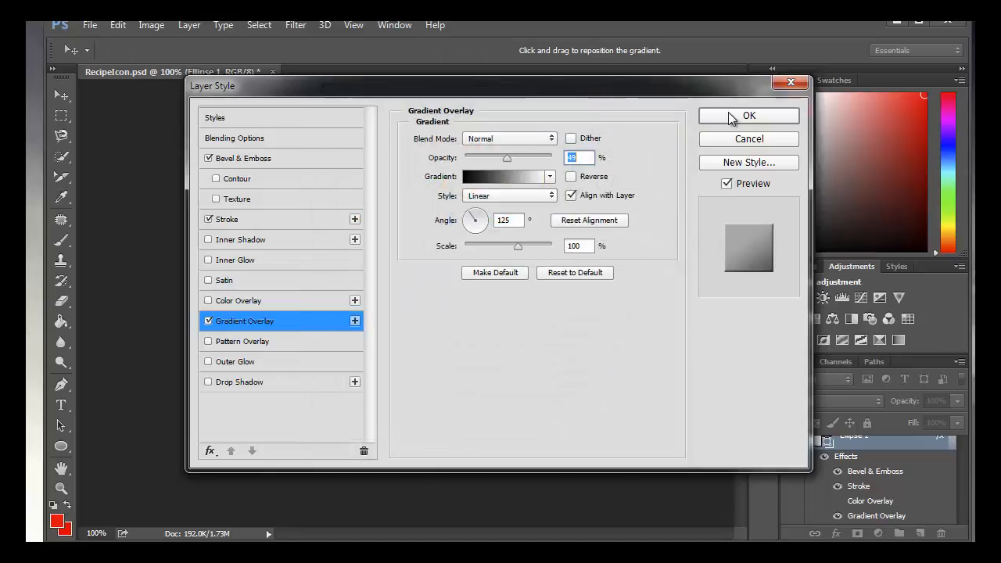
click(728, 112)
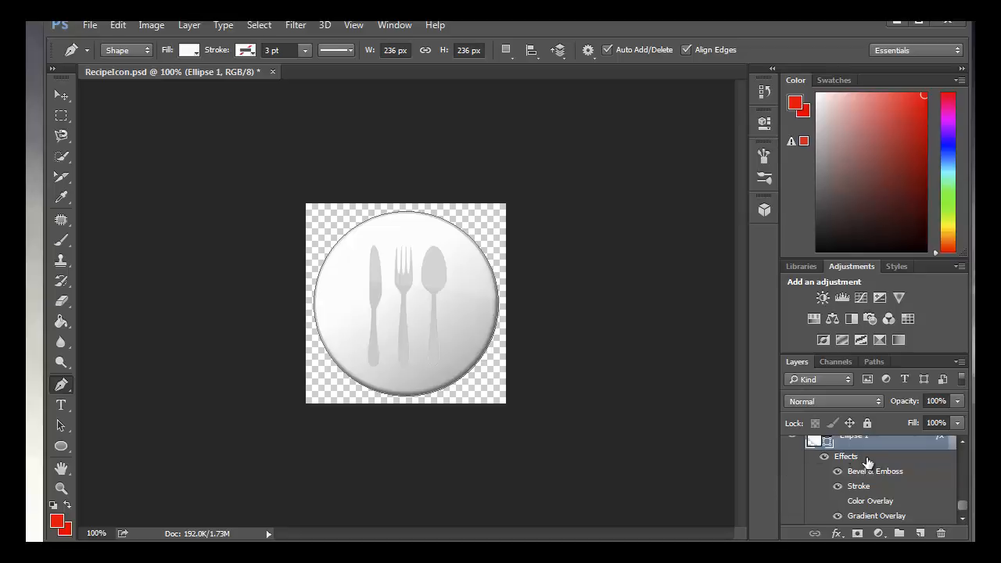
Reposition Ellipse 1's Gradient Overlay on the disc so its darker end covers more of the lower part
click(838, 500)
double_click(851, 517)
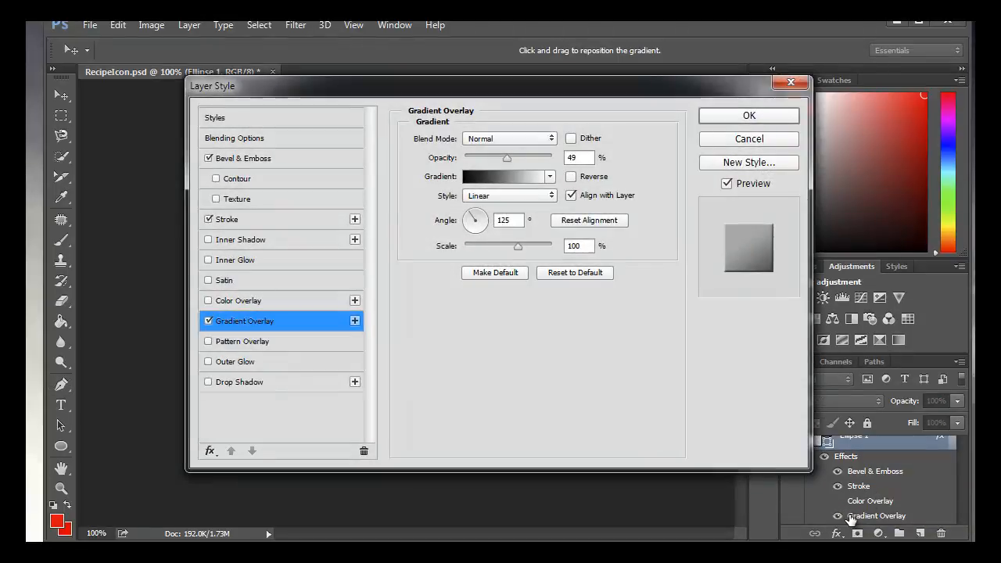
drag(431, 89, 705, 303)
drag(420, 353, 340, 261)
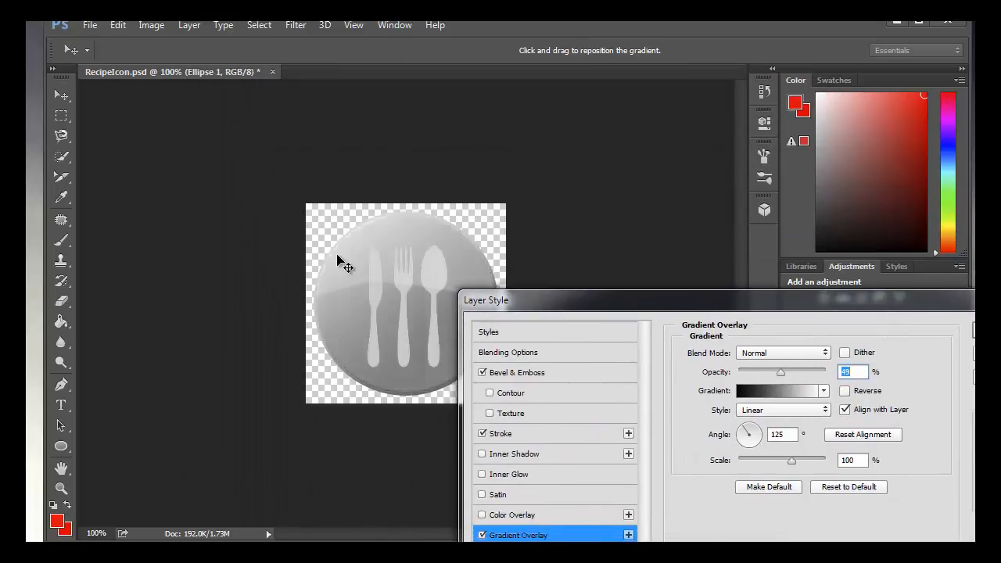
drag(414, 384, 454, 378)
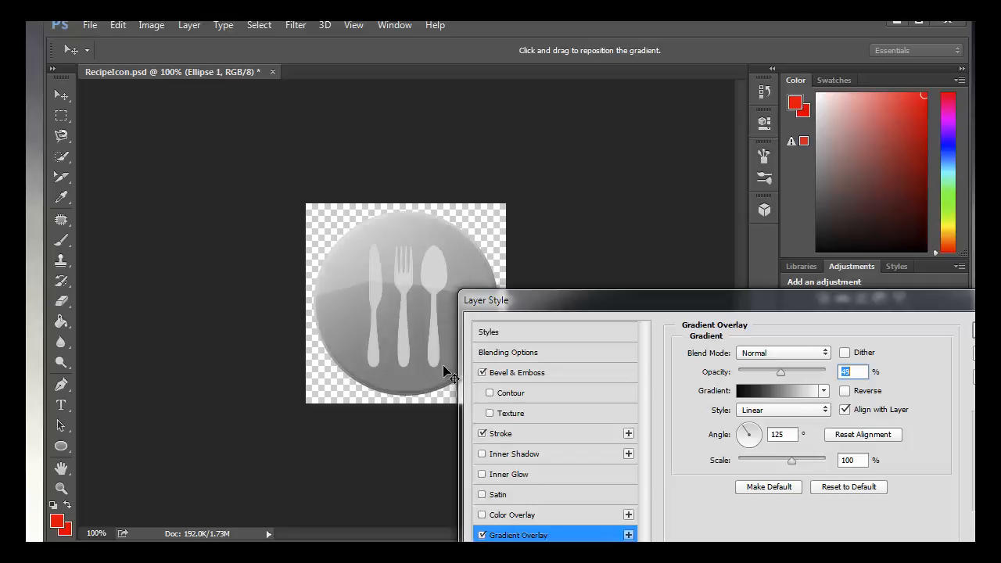
Set the Gradient Overlay's angle to 124° and apply the layer style
drag(618, 305, 484, 336)
drag(611, 468, 619, 463)
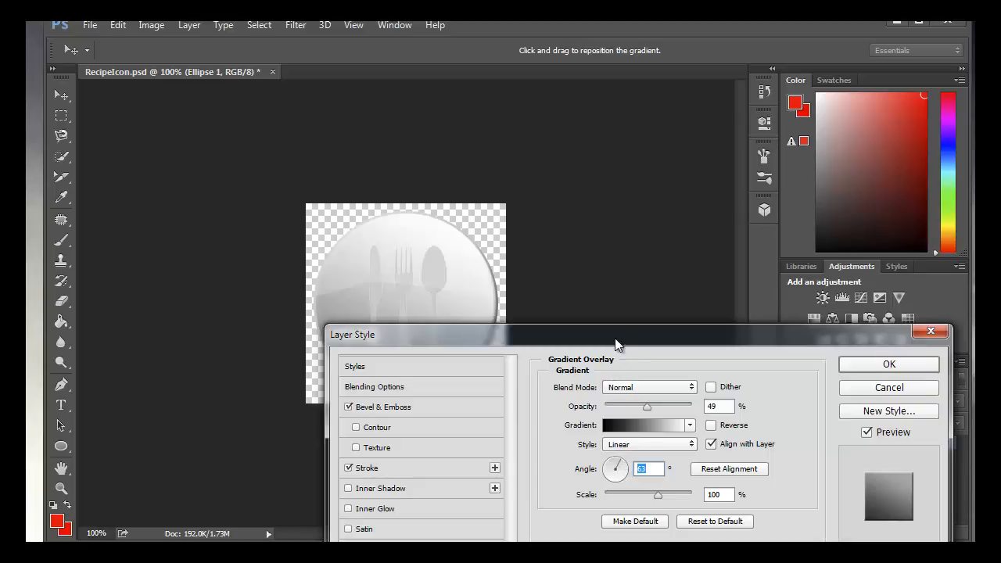
drag(616, 344, 808, 329)
drag(816, 440, 805, 440)
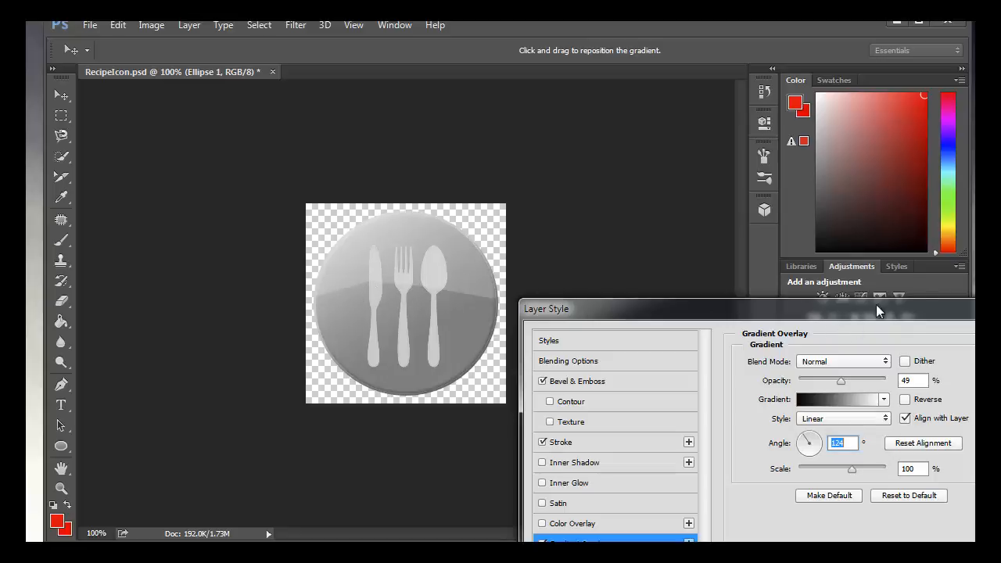
key(Return)
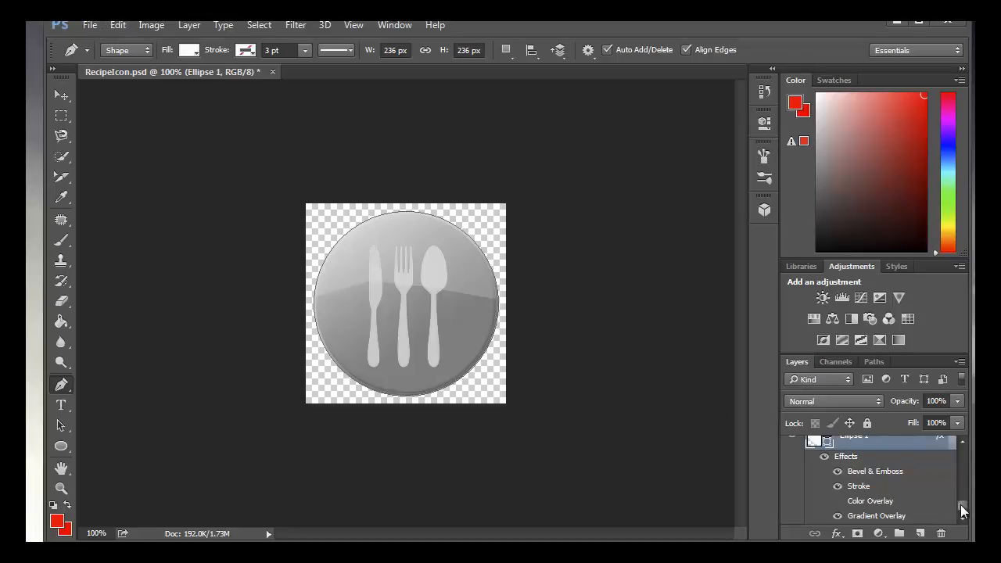
Compare the glossy disc with the original plate artwork by temporarily showing Layer 2
drag(963, 509, 973, 450)
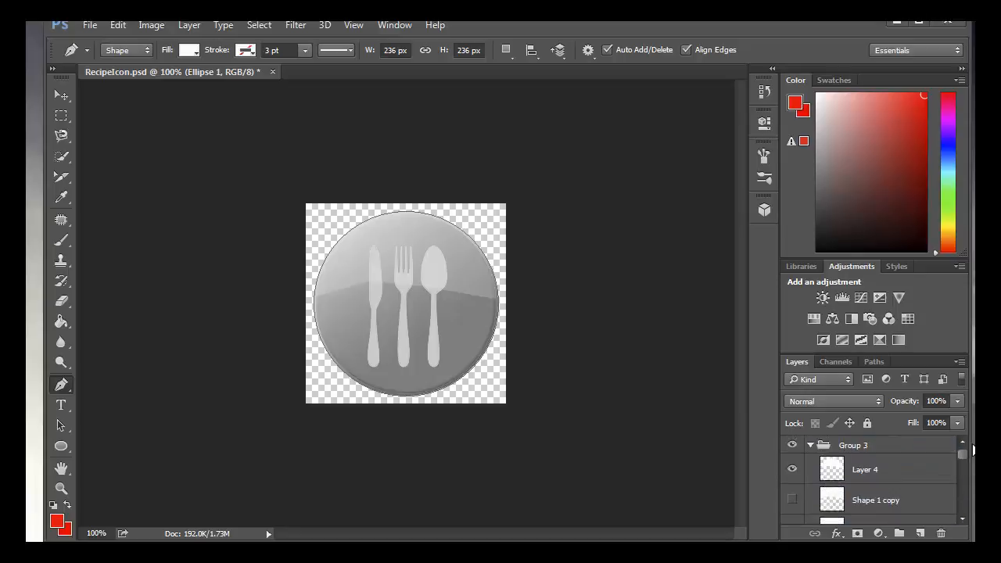
click(810, 446)
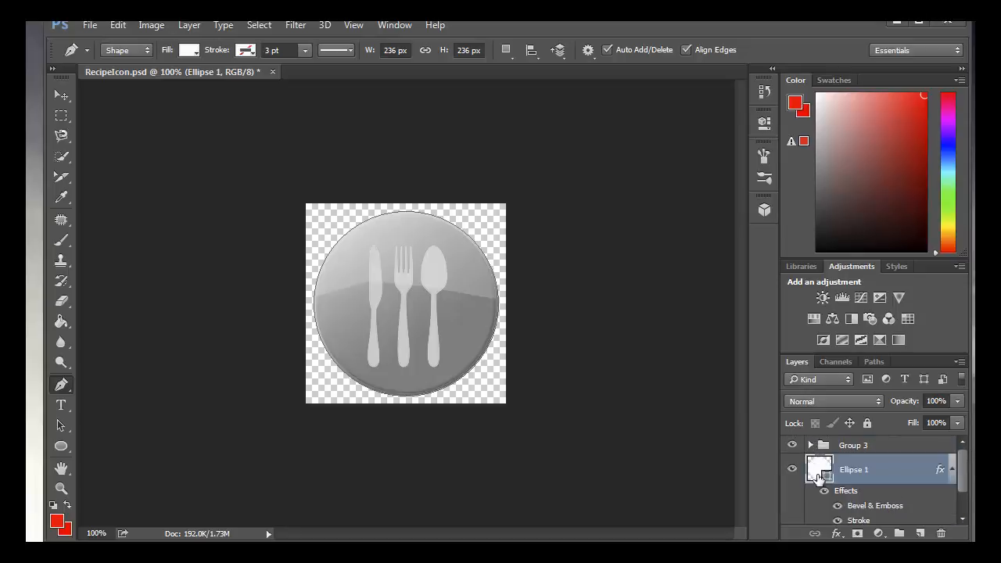
scroll(829, 487, down, 2)
scroll(831, 488, up, 2)
scroll(816, 509, down, 8)
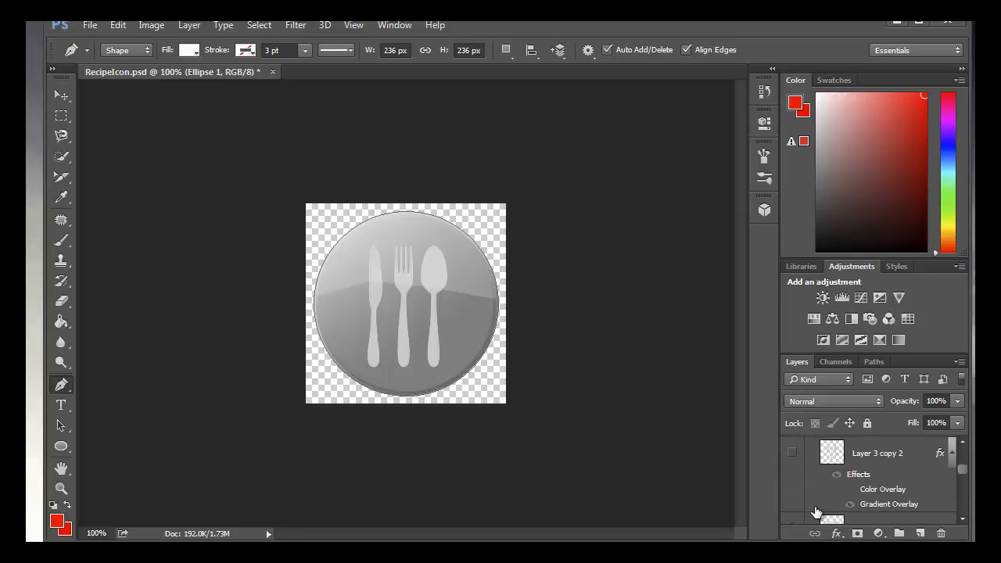
scroll(816, 511, down, 3)
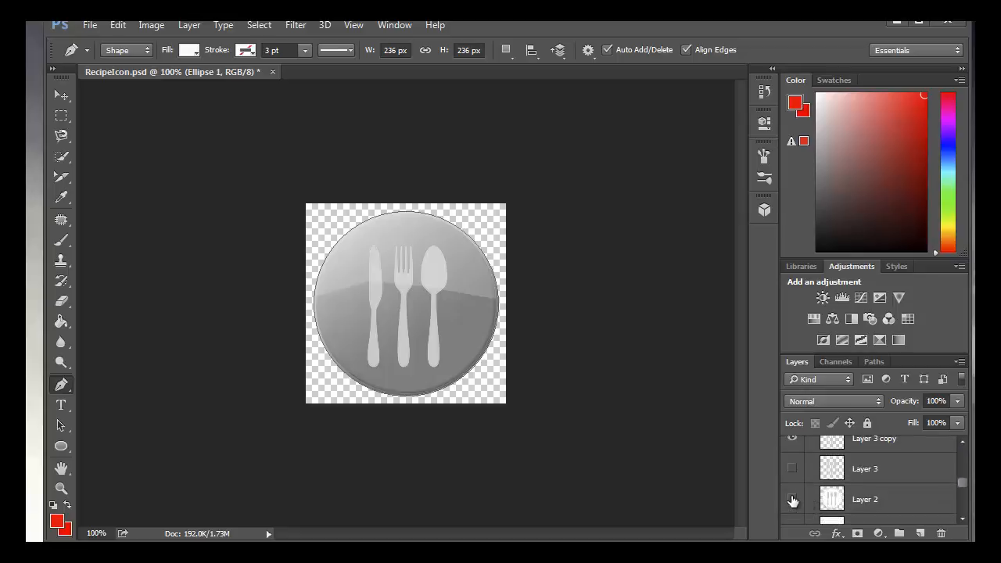
click(792, 501)
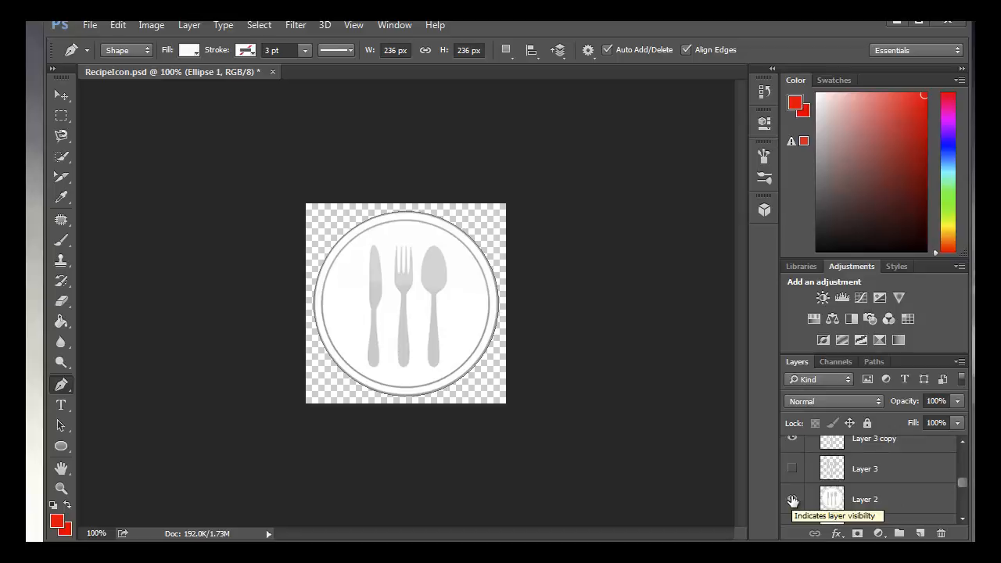
click(792, 500)
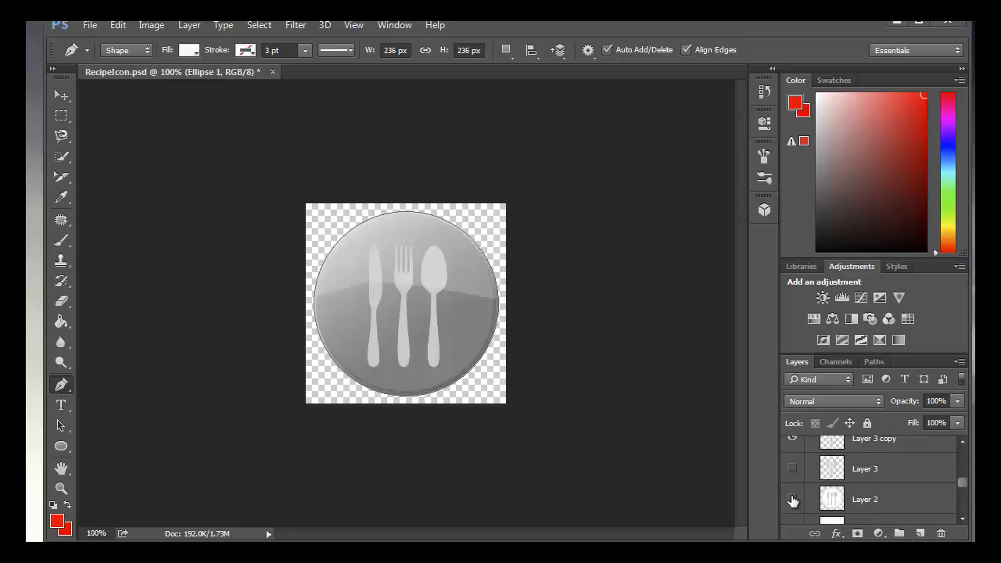
click(792, 501)
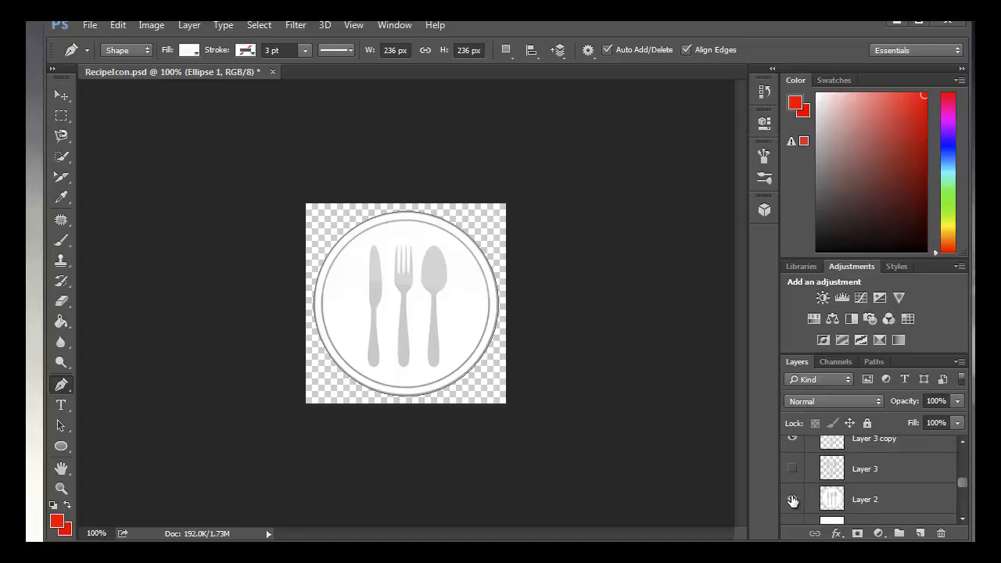
click(792, 500)
scroll(794, 501, up, 2)
scroll(794, 501, down, 3)
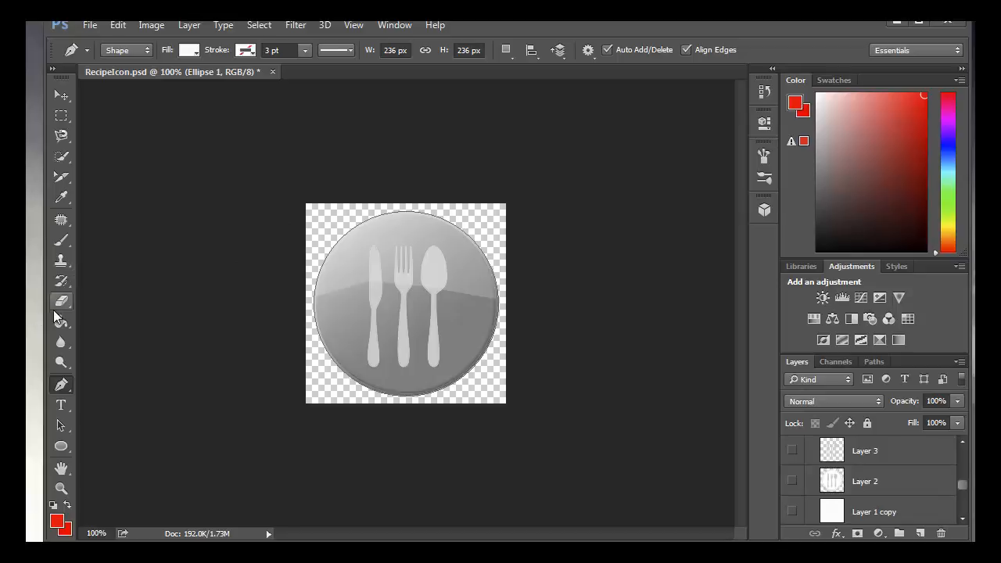
Draw a circle around the cutlery just inside the disc's edge with the Ellipse tool
click(63, 447)
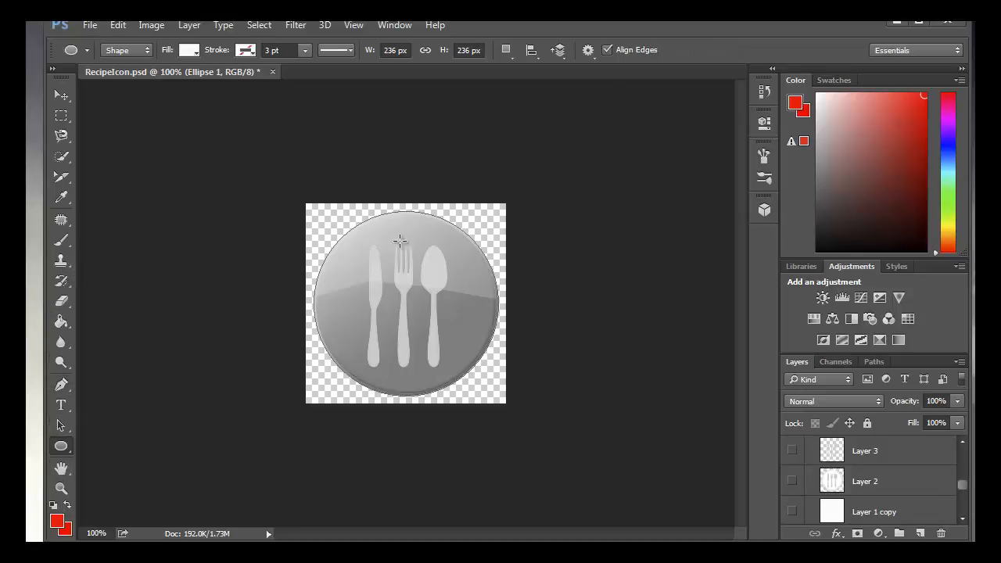
drag(345, 236, 496, 394)
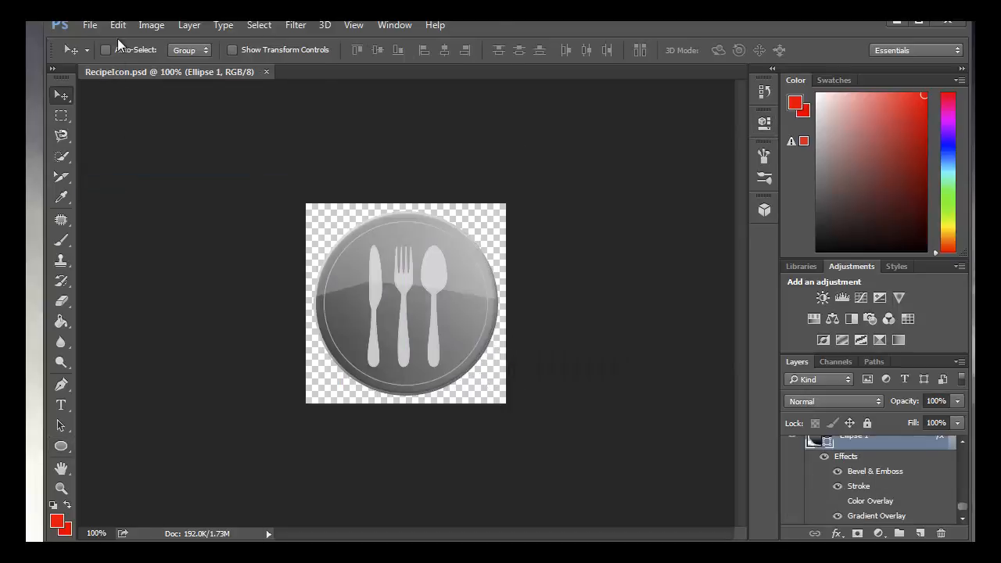
Start saving a copy of the icon in the Library Icons folder in ICO Windows Icon/Favicon format
click(89, 24)
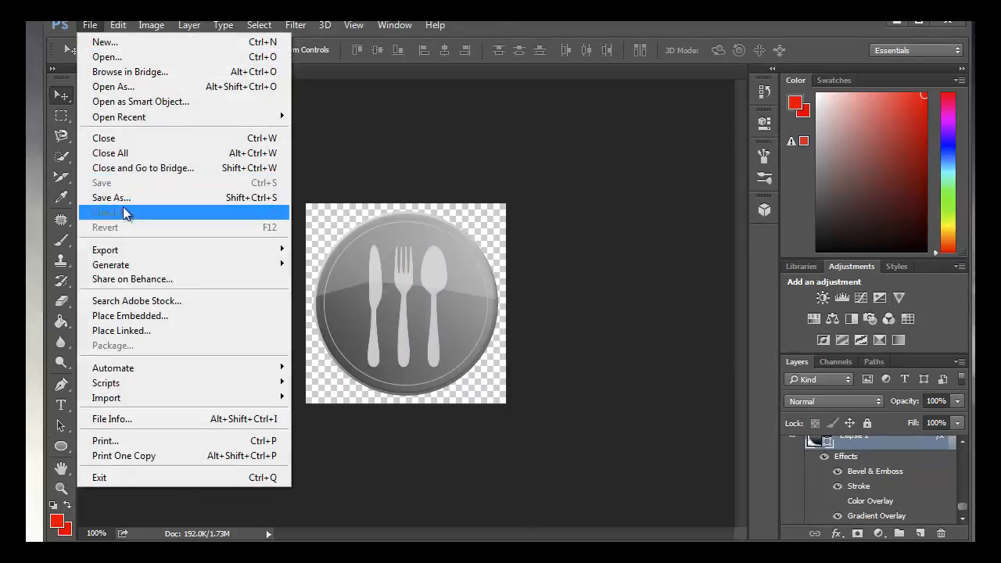
click(137, 198)
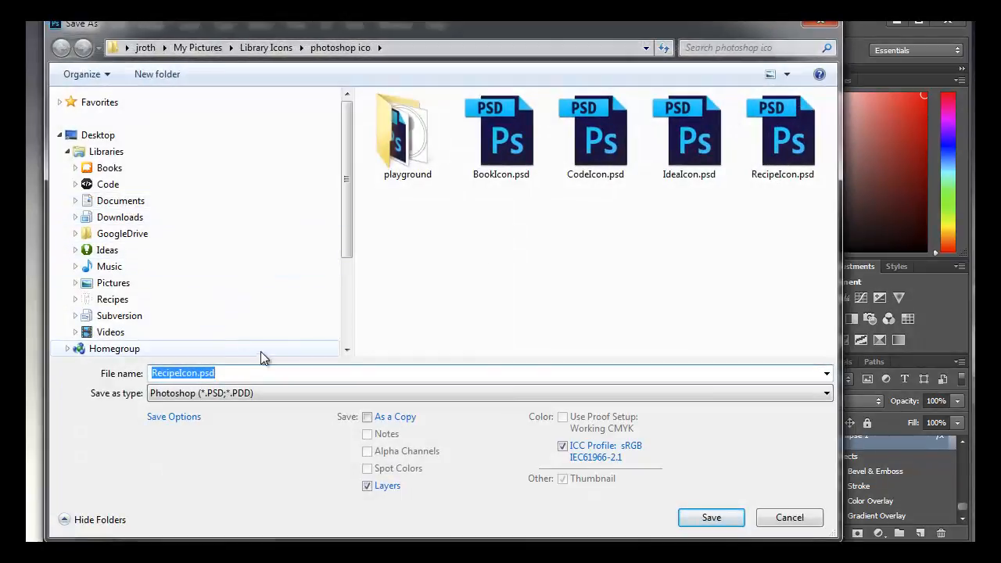
click(266, 47)
click(316, 393)
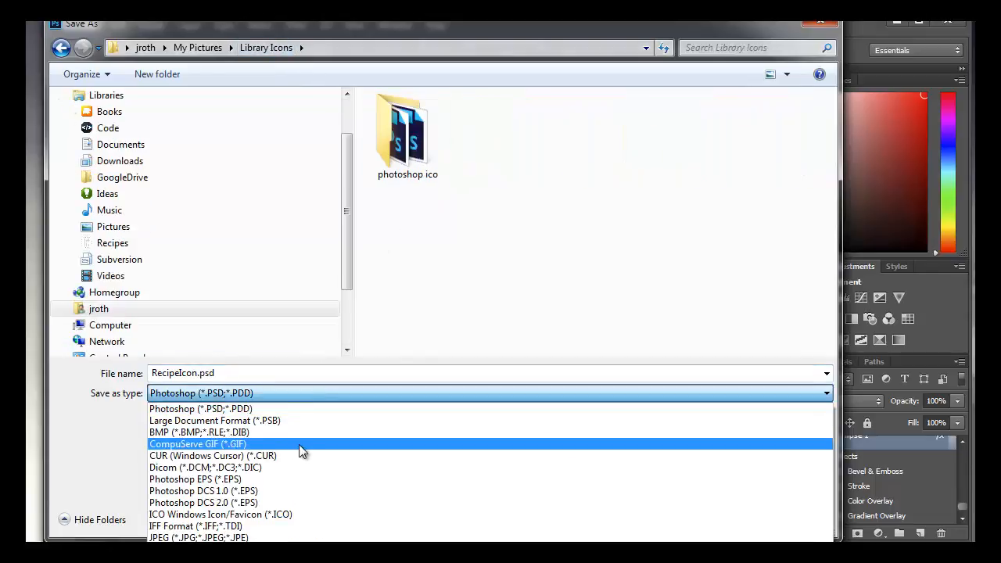
click(287, 513)
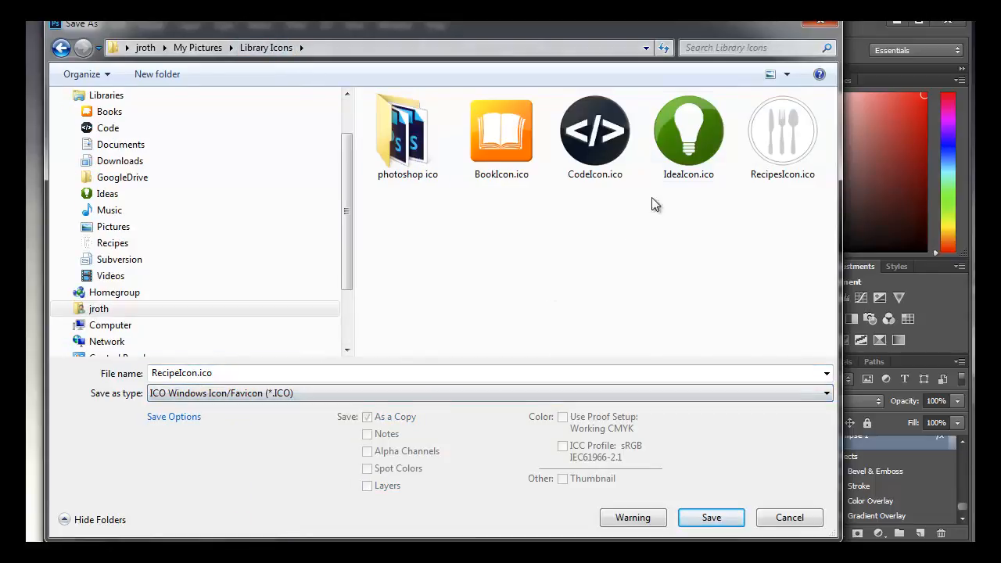
Save the copy as RecipeIcon1.ico in Standard ICO format and minimise Photoshop to reach the Libraries folder window
click(198, 373)
click(197, 373)
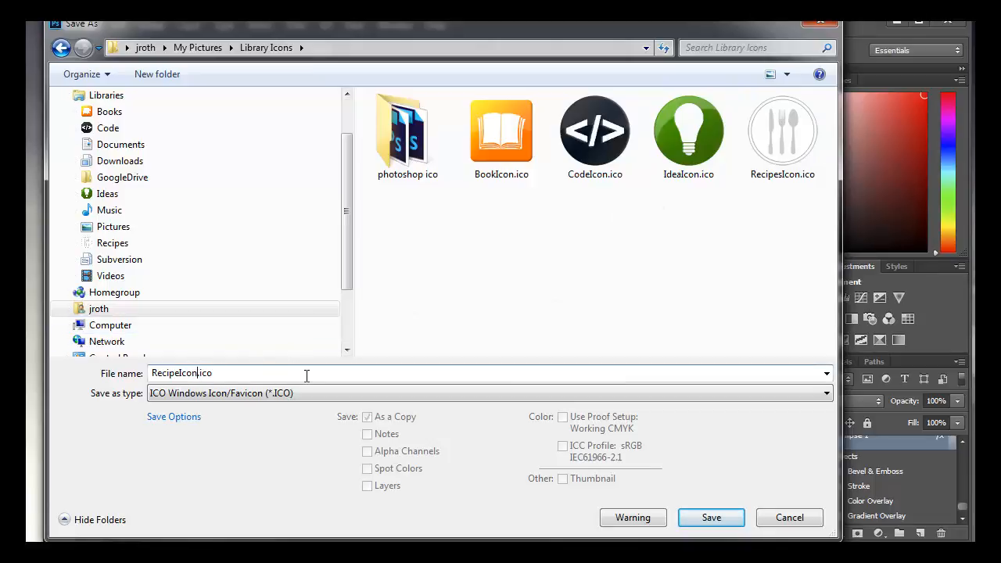
text(1)
click(710, 517)
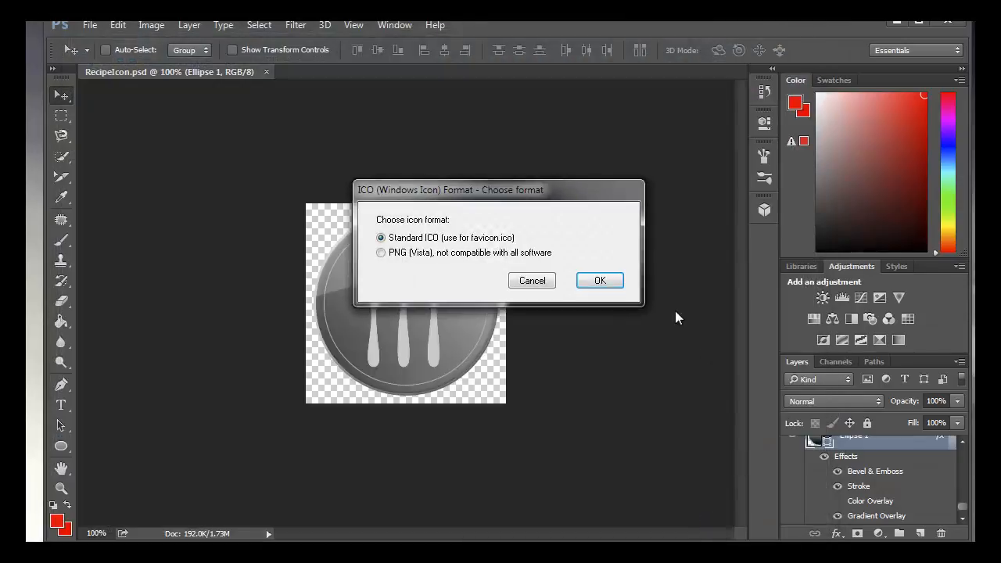
click(600, 281)
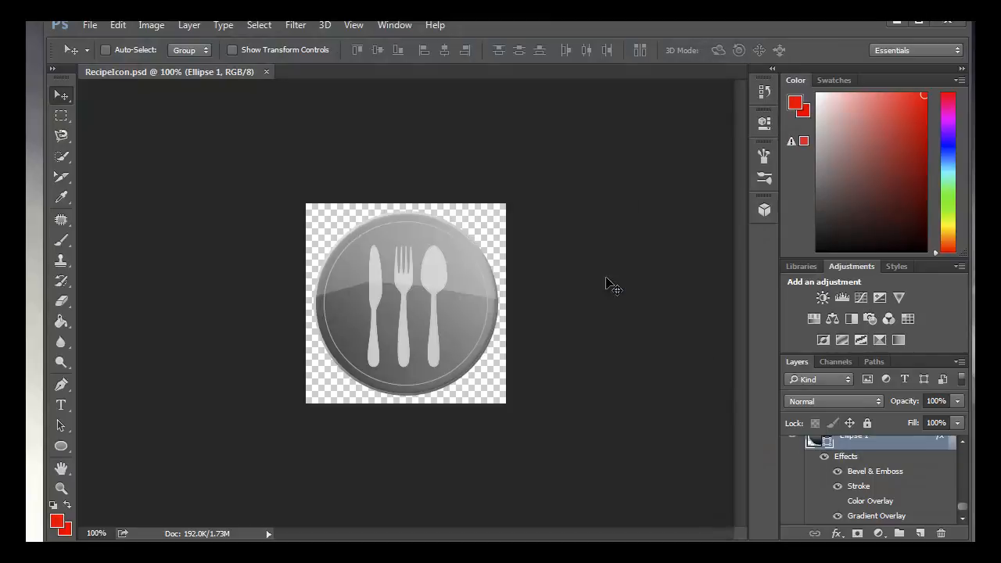
click(897, 22)
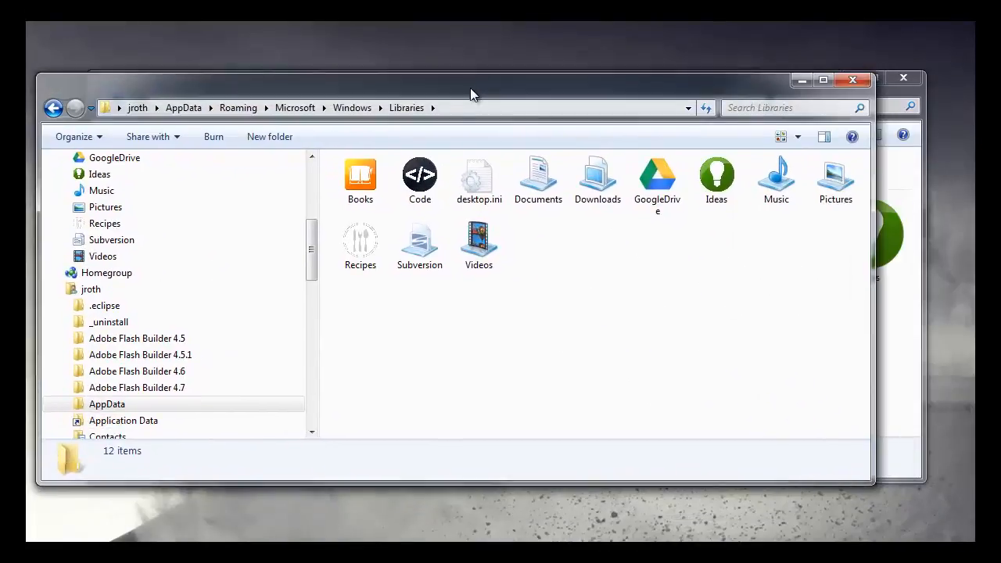
Open the Recipes library file from the Windows Libraries folder in Sublime Text
click(461, 108)
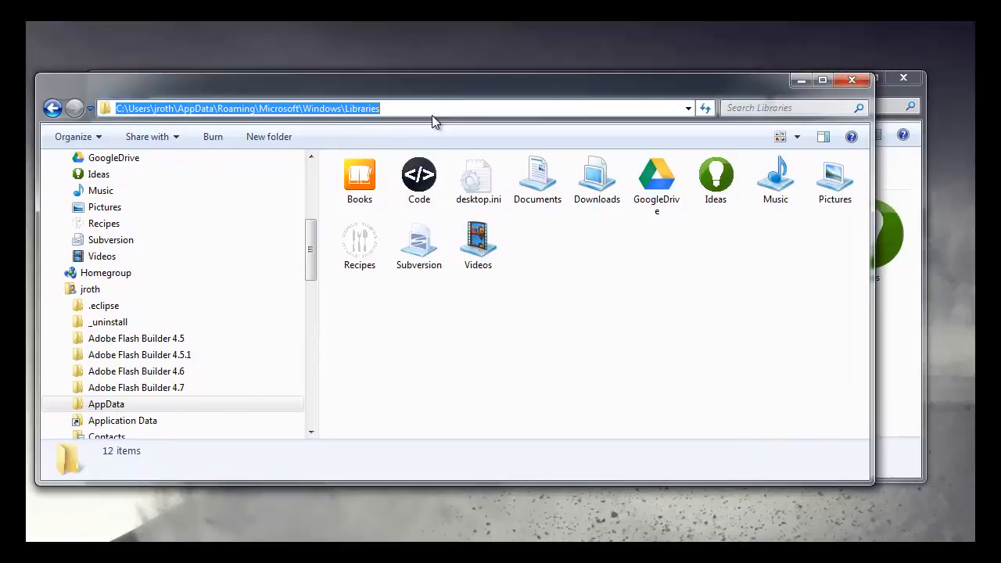
click(555, 234)
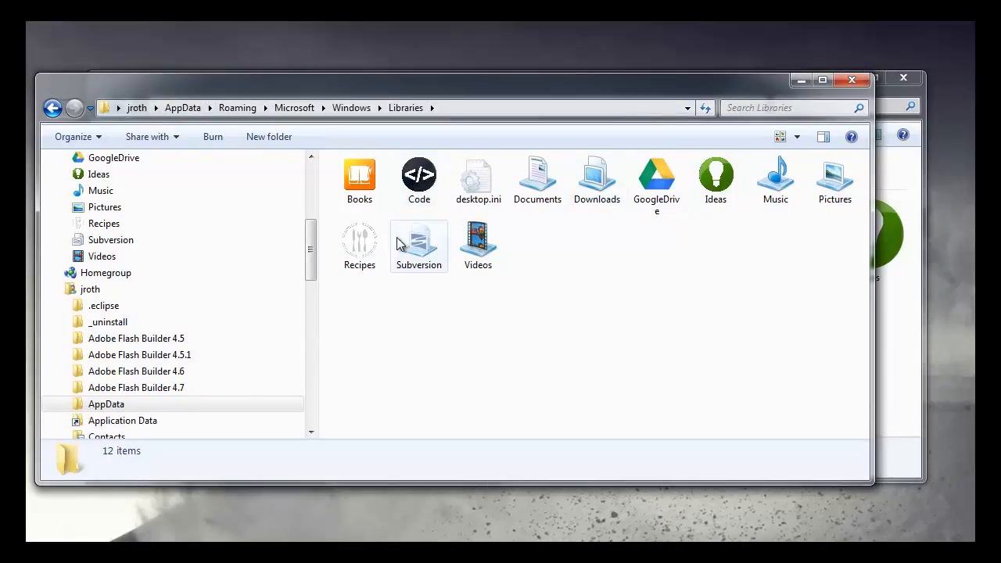
right_click(355, 252)
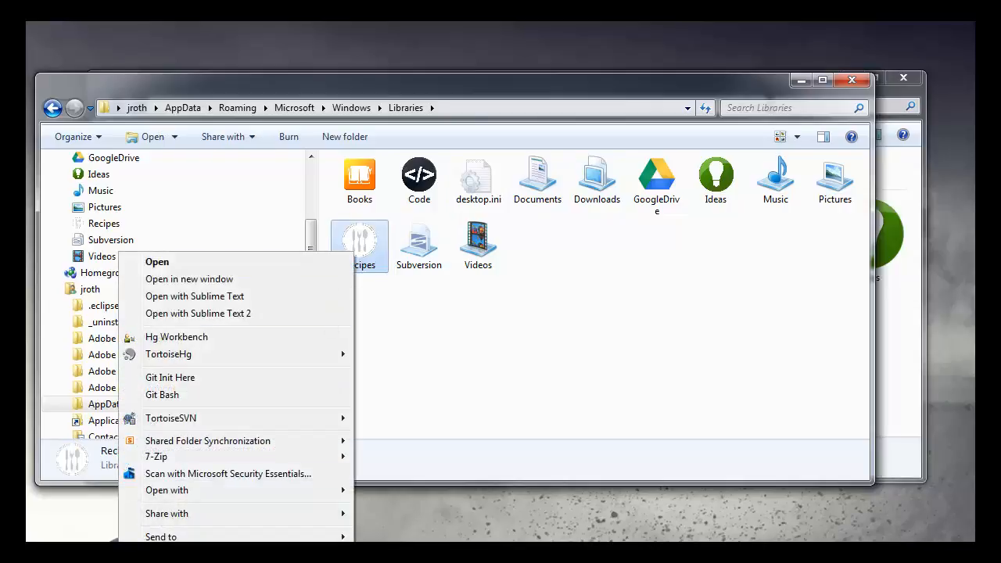
click(259, 297)
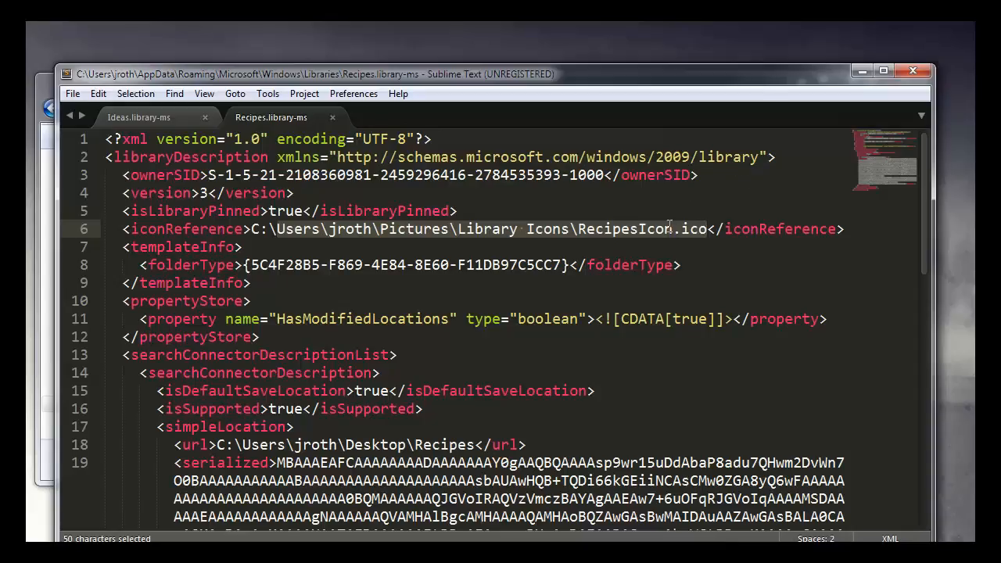
Change the icon file name in the iconReference path to RecipeIcon1.ico and save the library file
click(673, 228)
text(1)
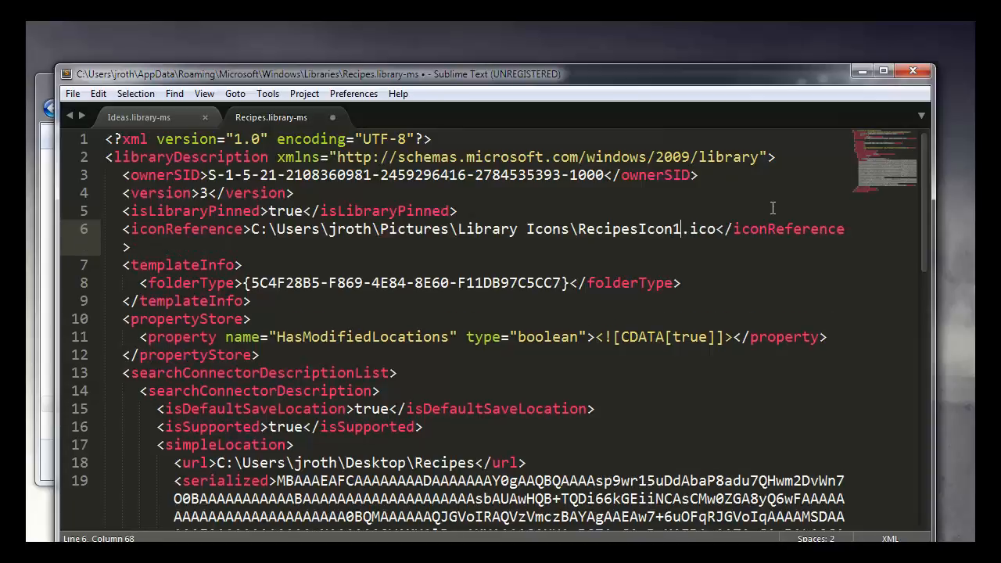
key(ctrl+s)
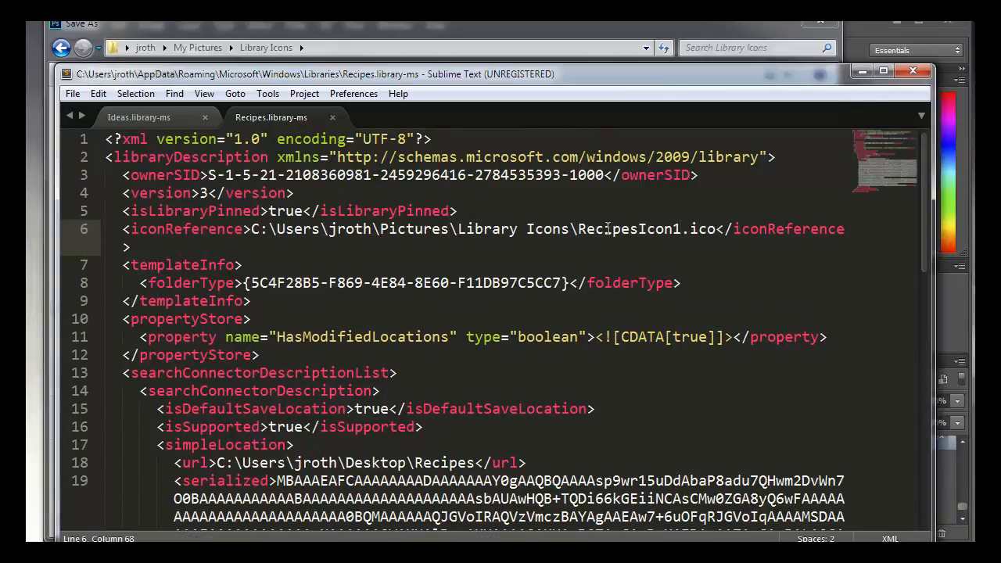
key(Delete)
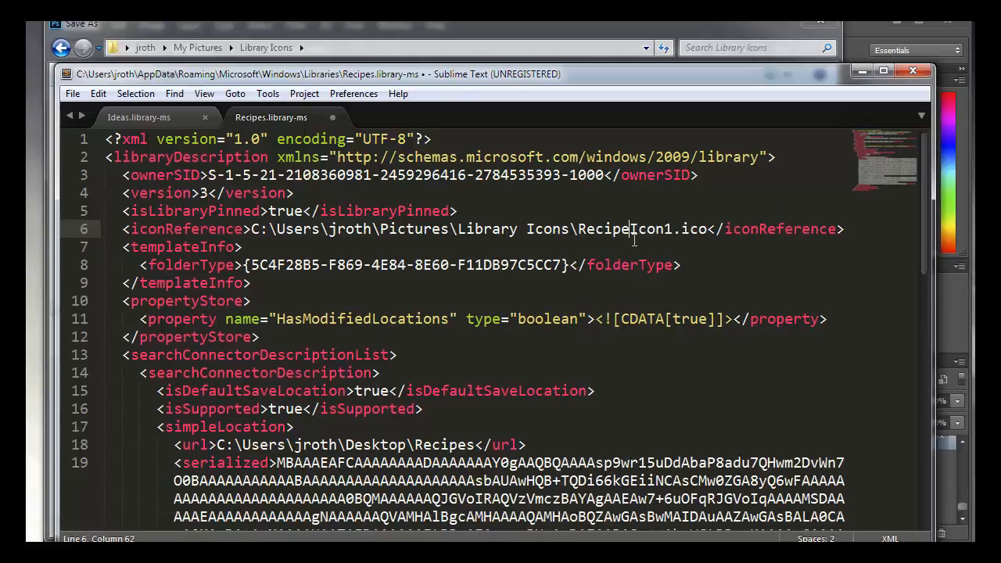
Minimise Sublime Text, move the Save As dialog aside and minimise Photoshop to return to the Libraries window
click(862, 71)
drag(756, 27, 792, 226)
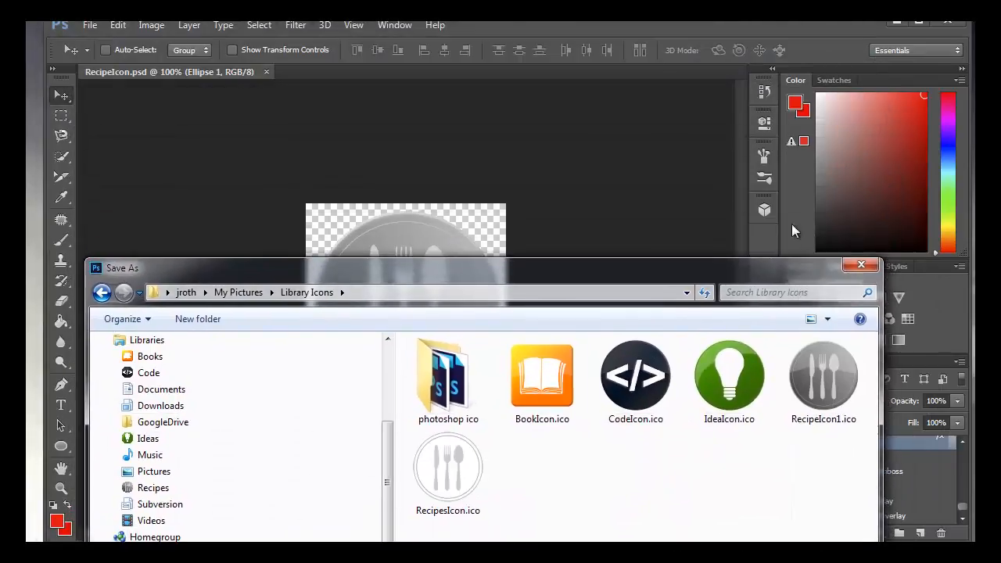
click(897, 21)
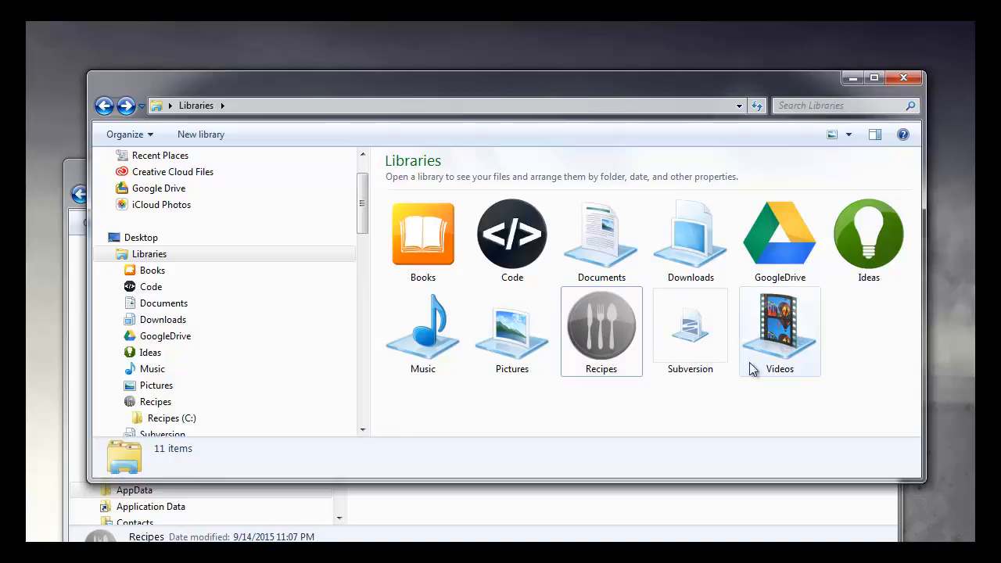
Open the Recipes library to examine its icon inside the library, and return to the Libraries overview
click(428, 258)
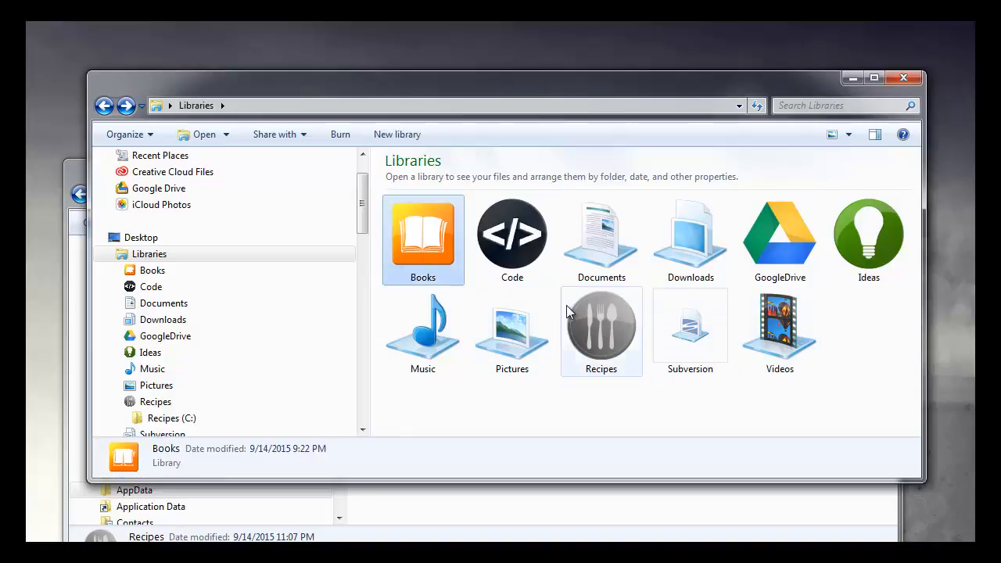
double_click(619, 324)
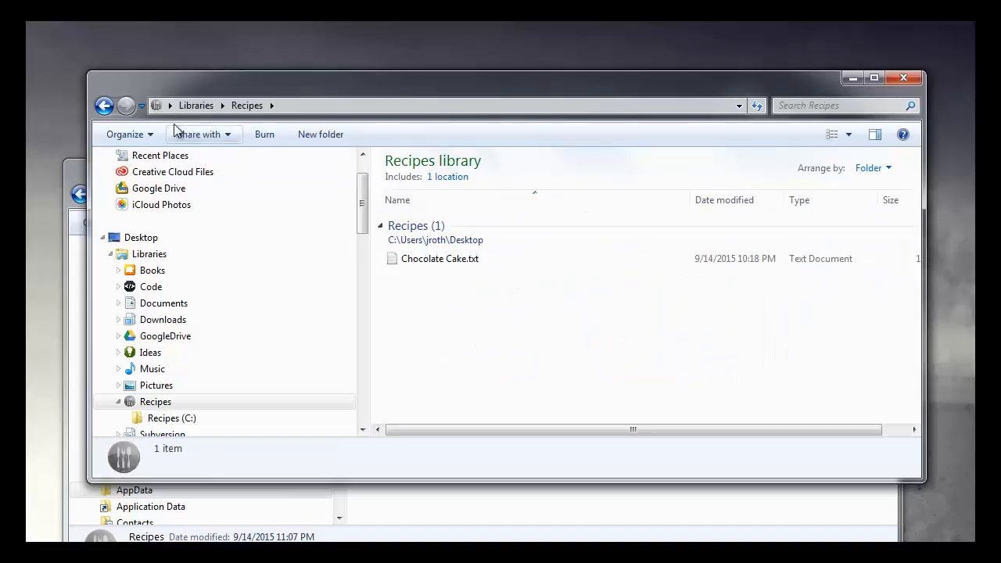
click(104, 104)
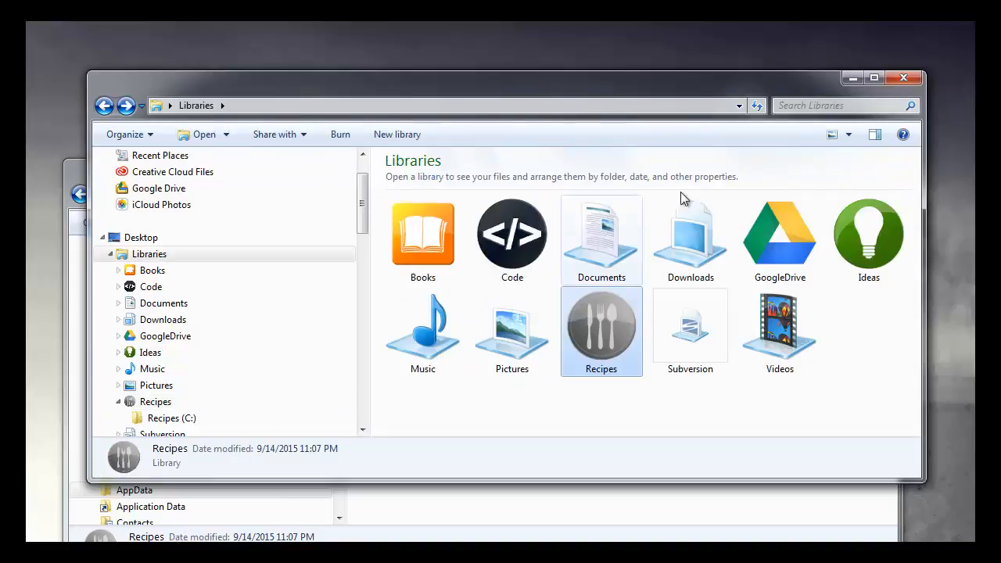
Display the libraries as Extra Large Icons and examine the Recipes icon at that size
click(848, 134)
drag(848, 138, 850, 101)
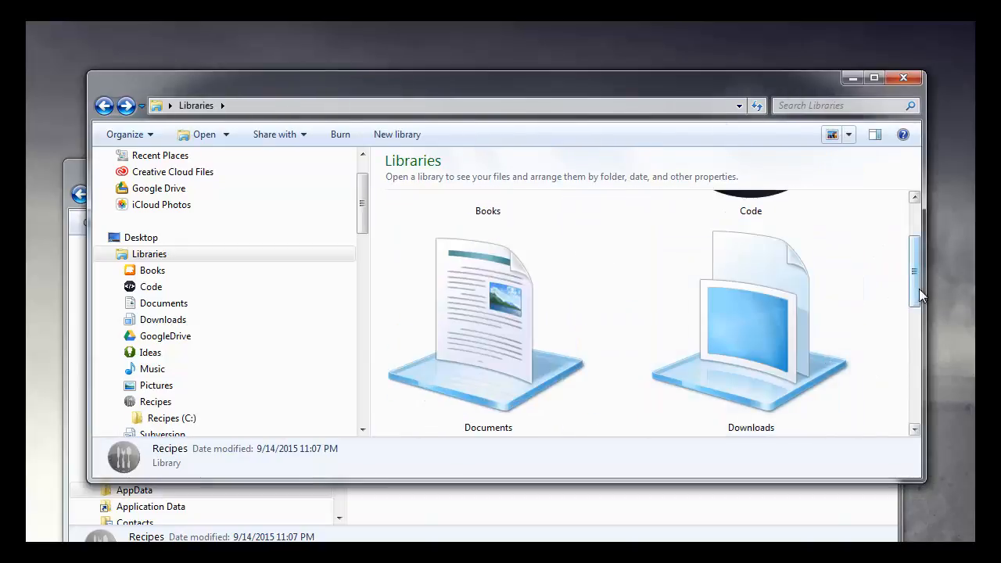
drag(919, 289, 905, 398)
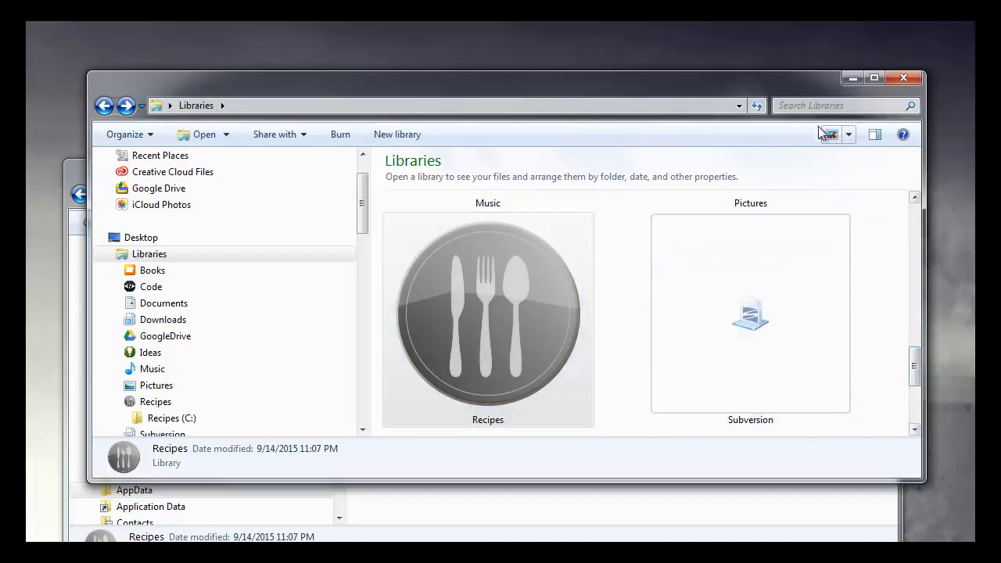
Examine the Recipes icon at medium and small sizes, finishing with icons slightly larger than medium
click(849, 136)
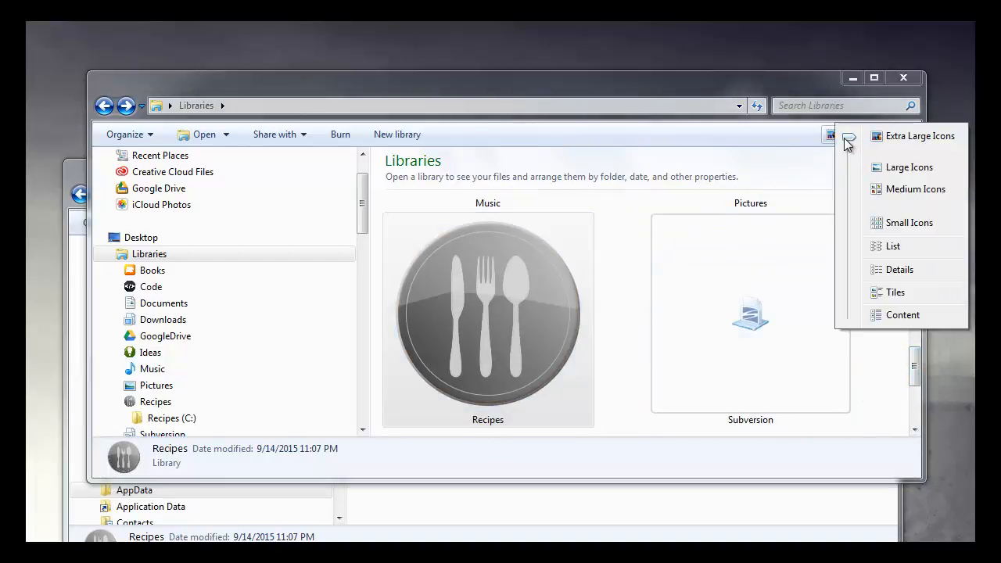
drag(850, 142, 858, 191)
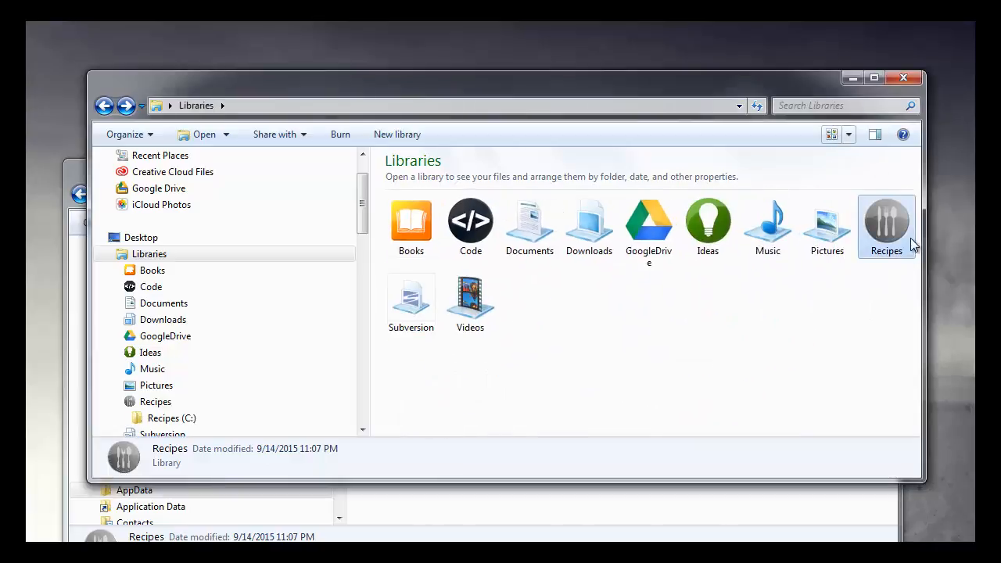
click(847, 134)
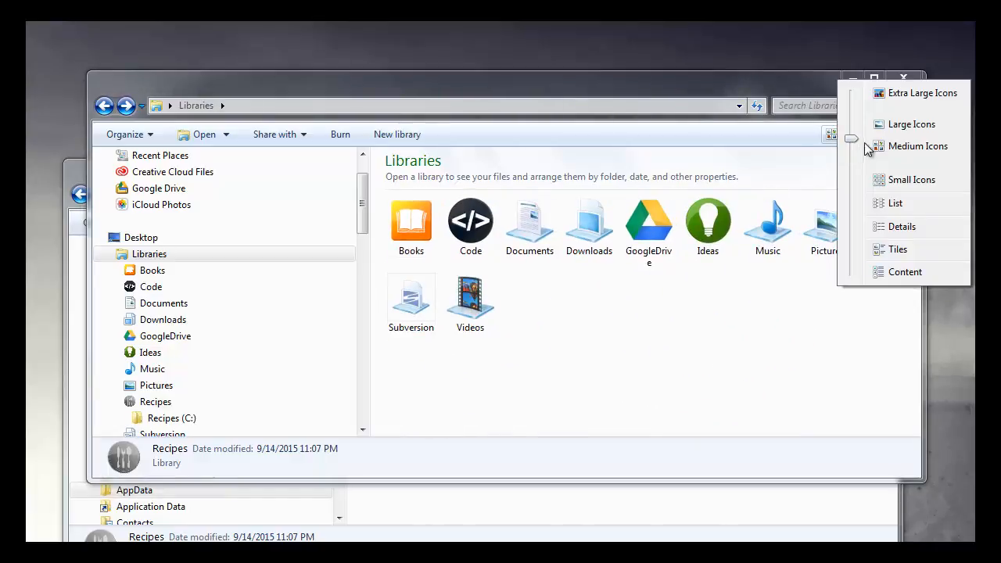
drag(855, 146, 860, 170)
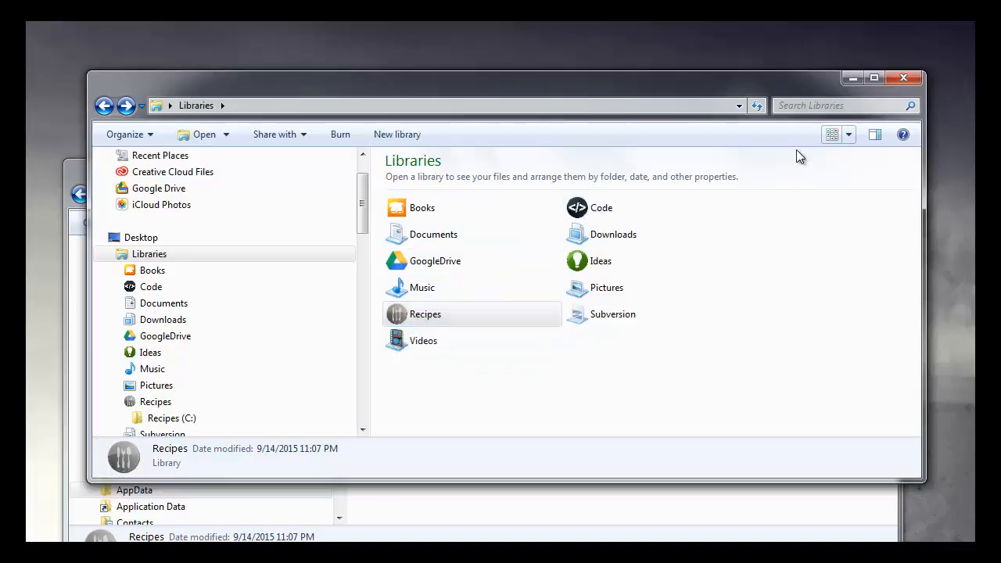
click(849, 136)
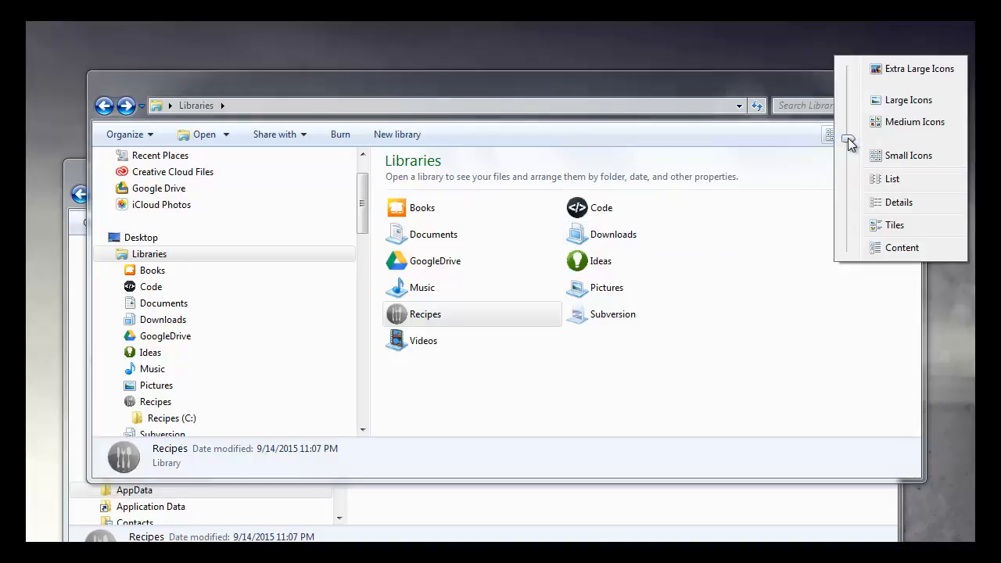
drag(850, 144, 863, 113)
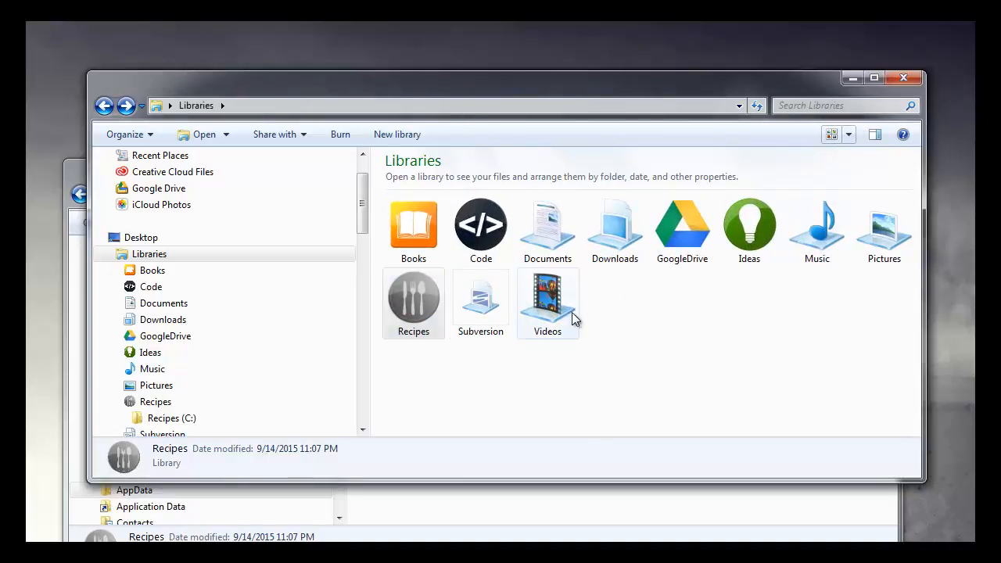